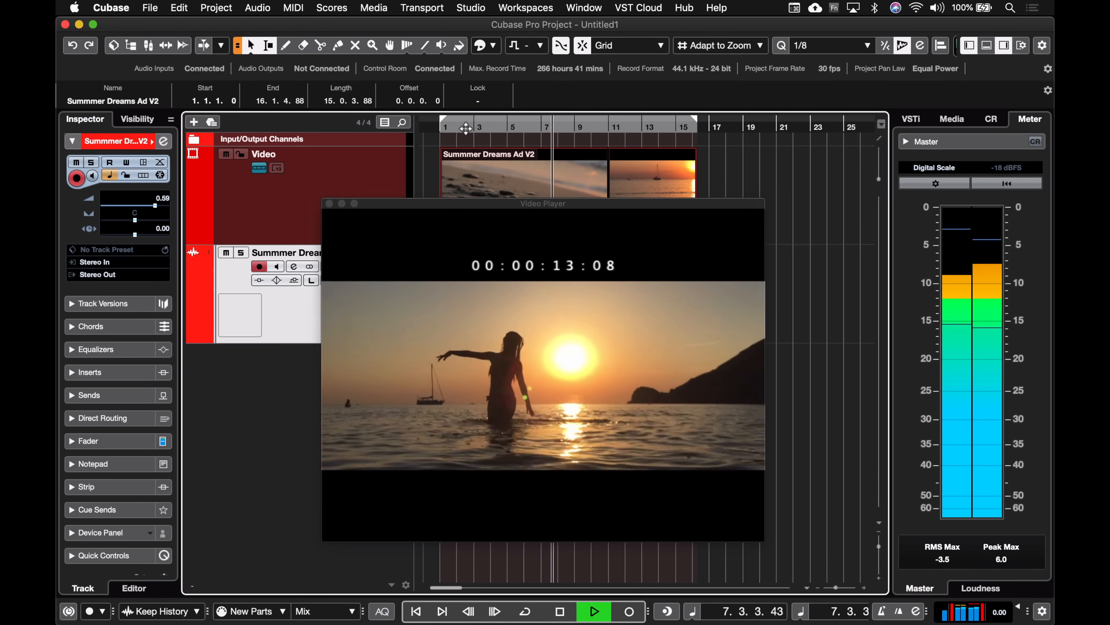
# Stop playback and set the locators to the range from bar 7 to bar 9
pyautogui.press('space')
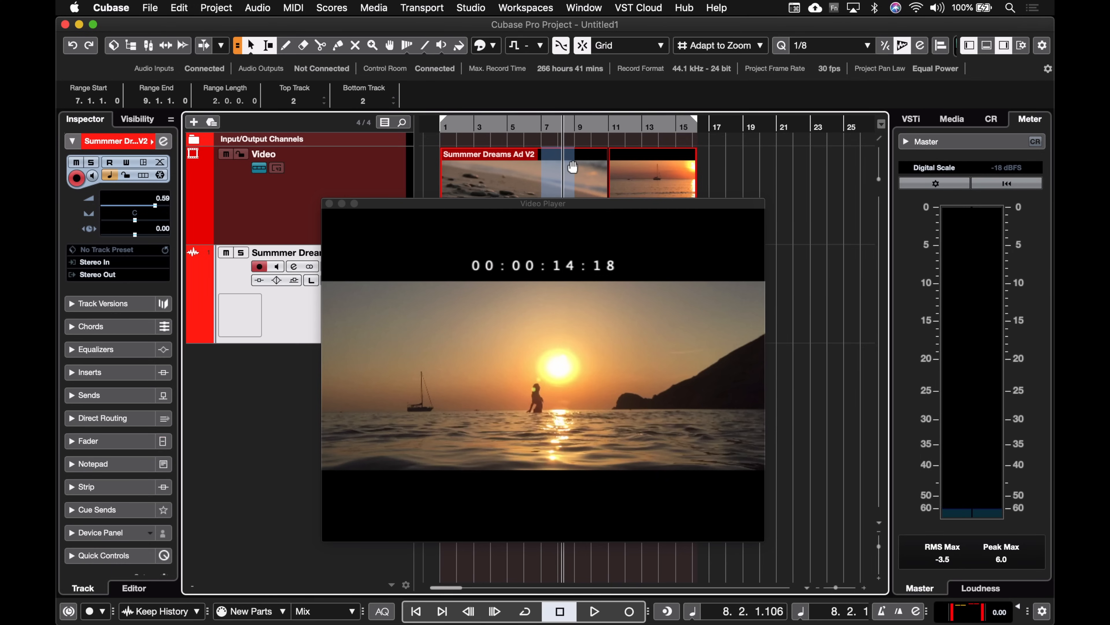
pyautogui.press('p')
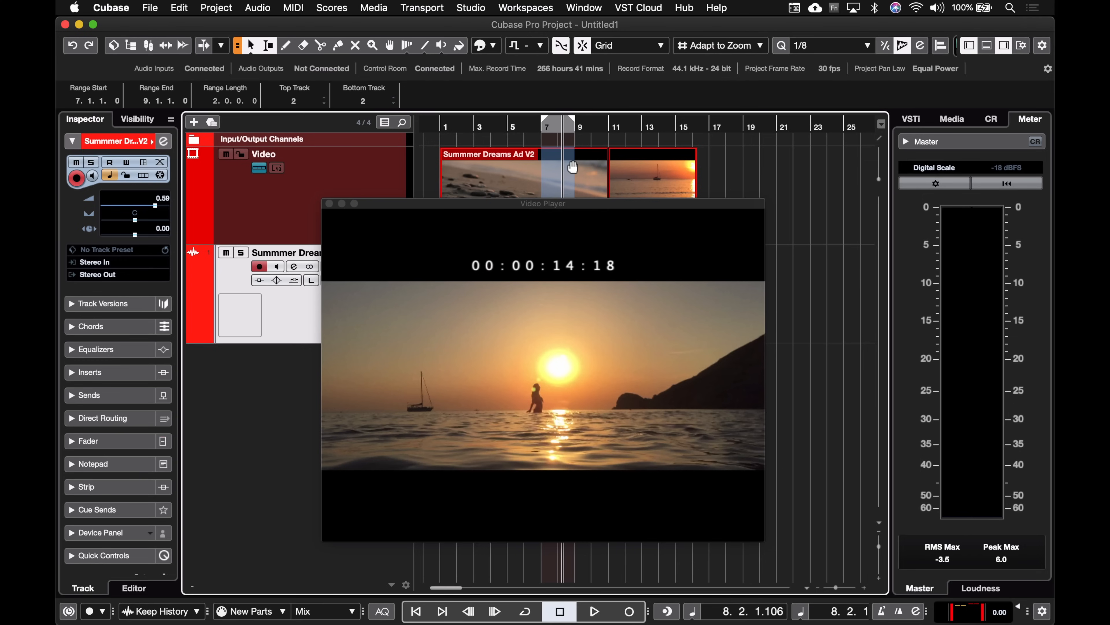
# Review the video export settings with Add Timecode enabled, and close the dialog without exporting
pyautogui.click(153, 9)
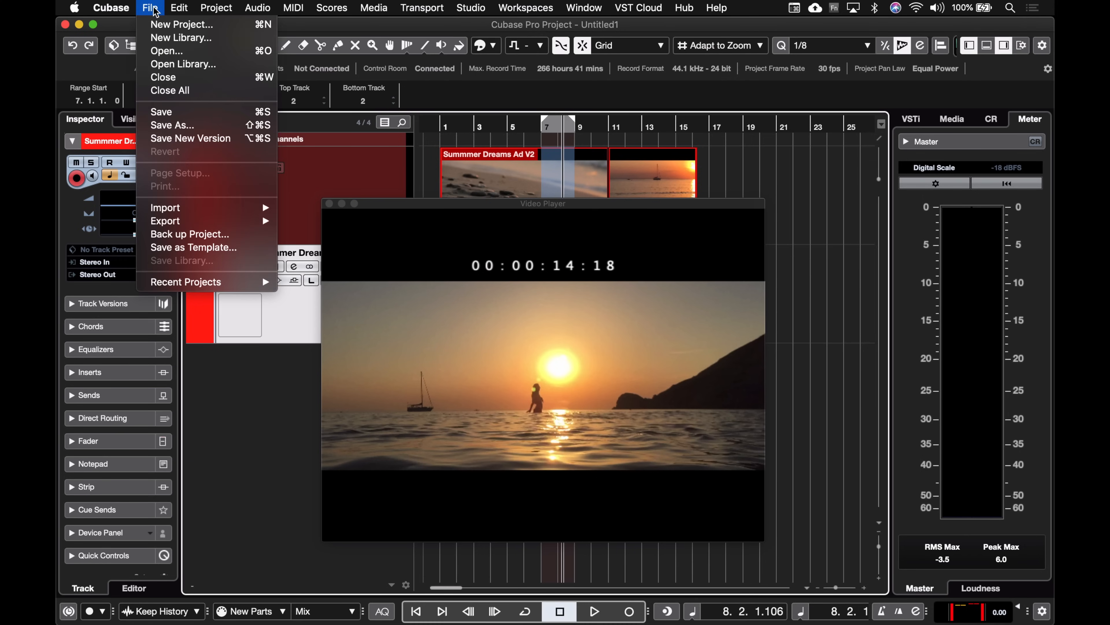
pyautogui.moveTo(218, 227)
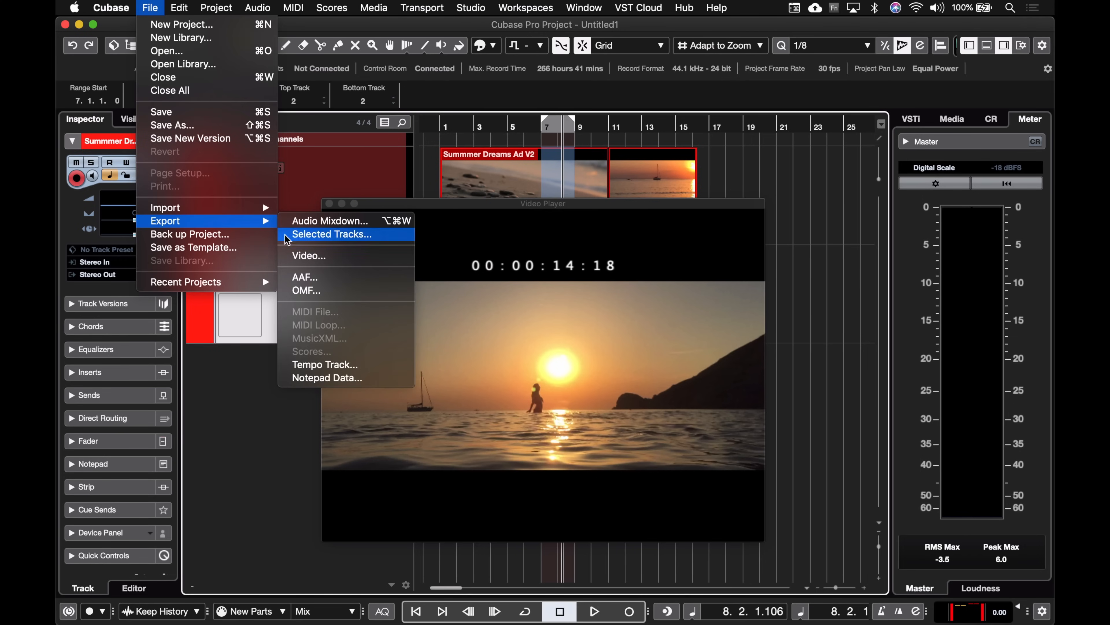
pyautogui.click(324, 265)
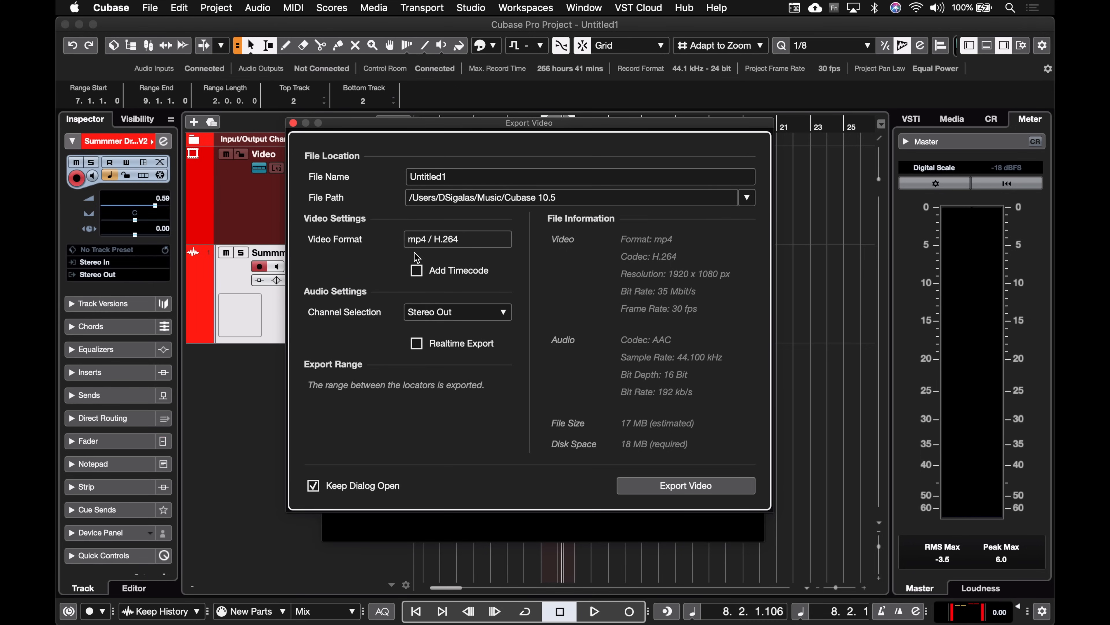
pyautogui.click(417, 271)
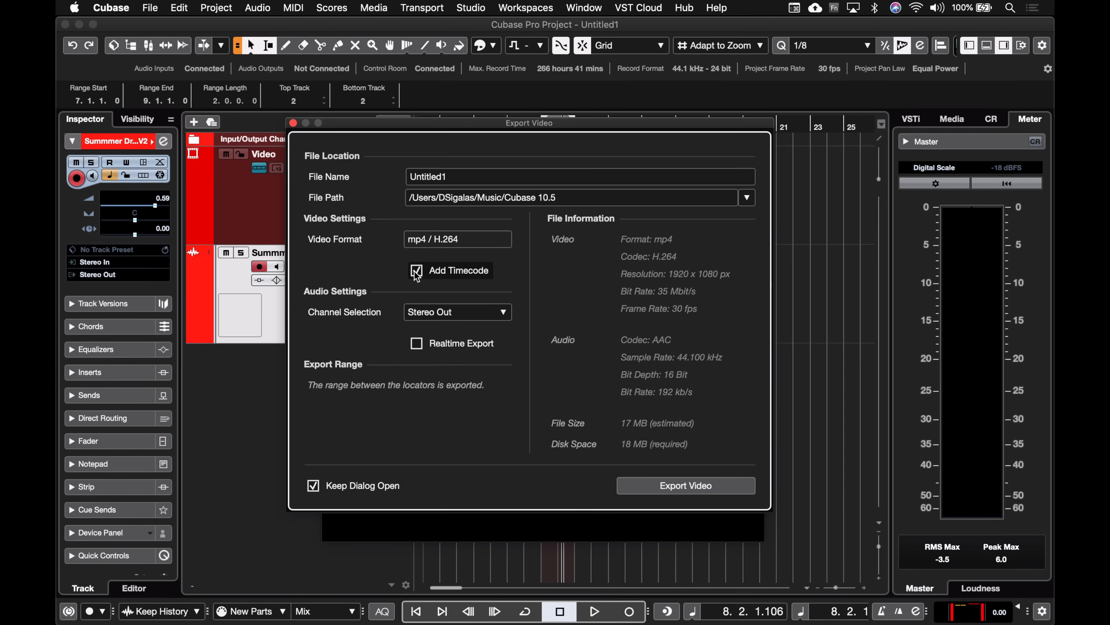
pyautogui.click(294, 124)
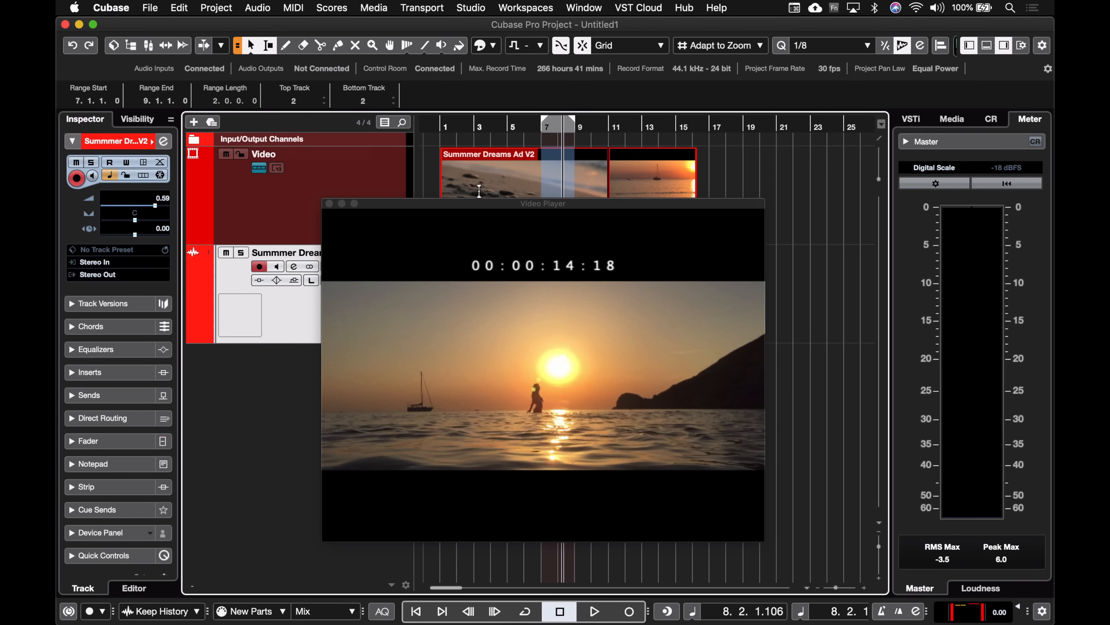
# Move the Video Player window down so it no longer covers the event on the video track
pyautogui.moveTo(437, 207); pyautogui.dragTo(439, 245)
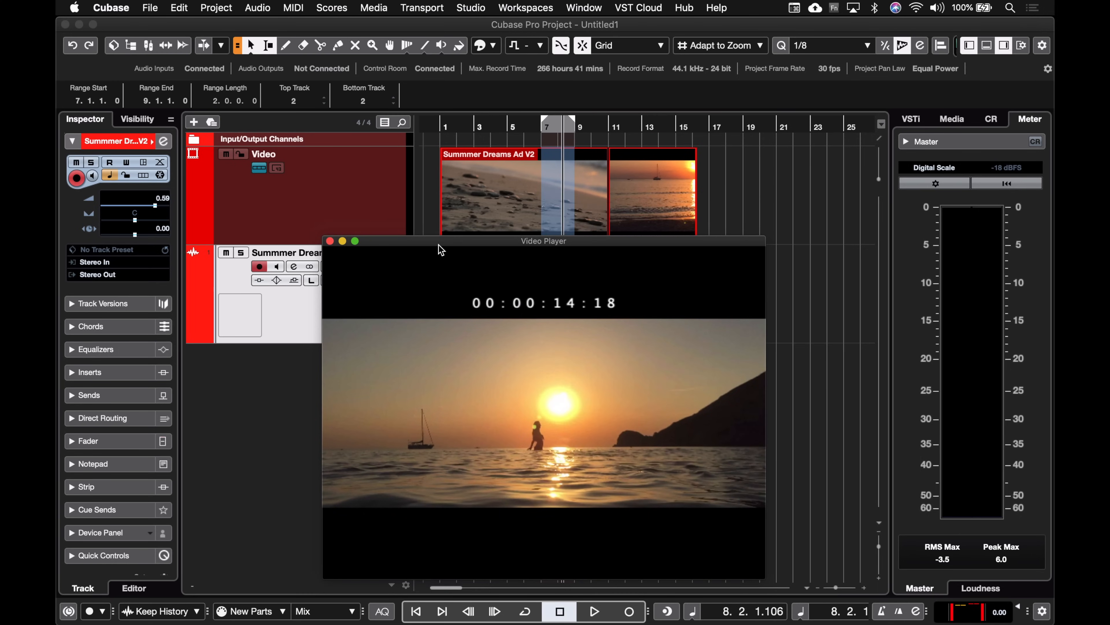
pyautogui.click(483, 223)
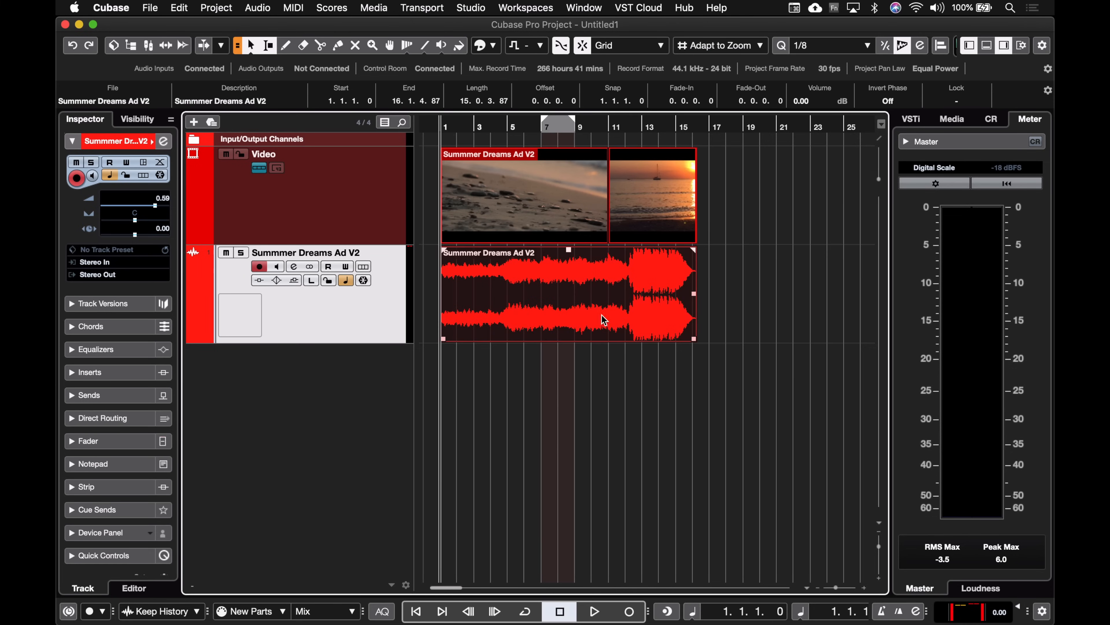
# Split the Summmer Dreams Ad V2 audio event at both ends of a range from 2.2.3.23 to 3.2.2.69
pyautogui.moveTo(536, 327)
pyautogui.mouseDown()
pyautogui.moveTo(605, 323)
pyautogui.moveTo(531, 339)
pyautogui.mouseUp()
pyautogui.click(285, 73)
pyautogui.click(273, 45)
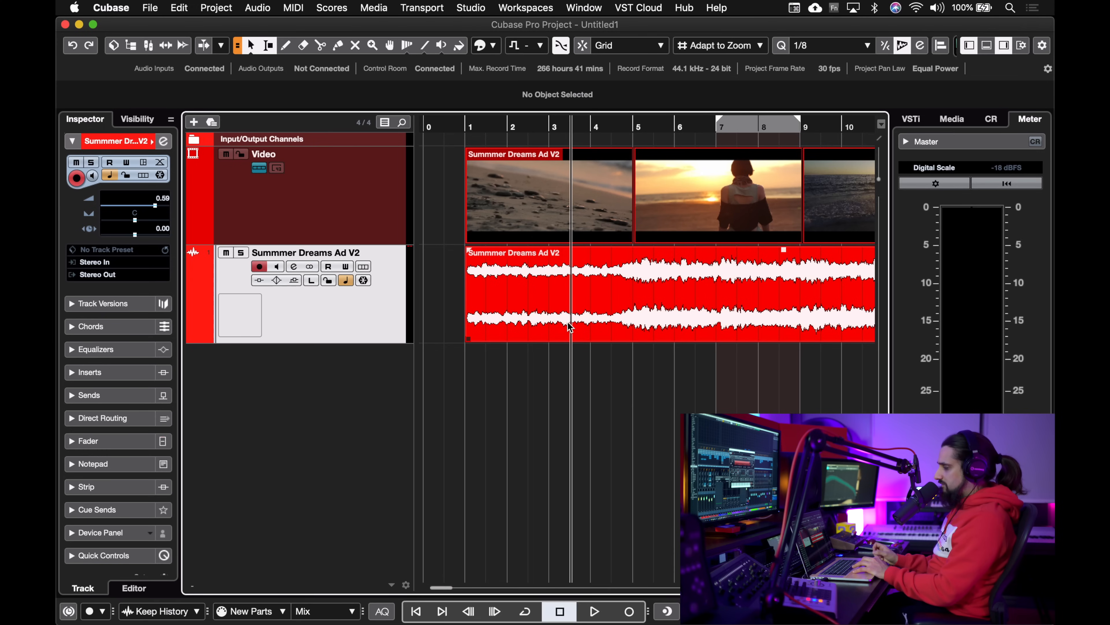
pyautogui.moveTo(557, 324); pyautogui.dragTo(579, 263)
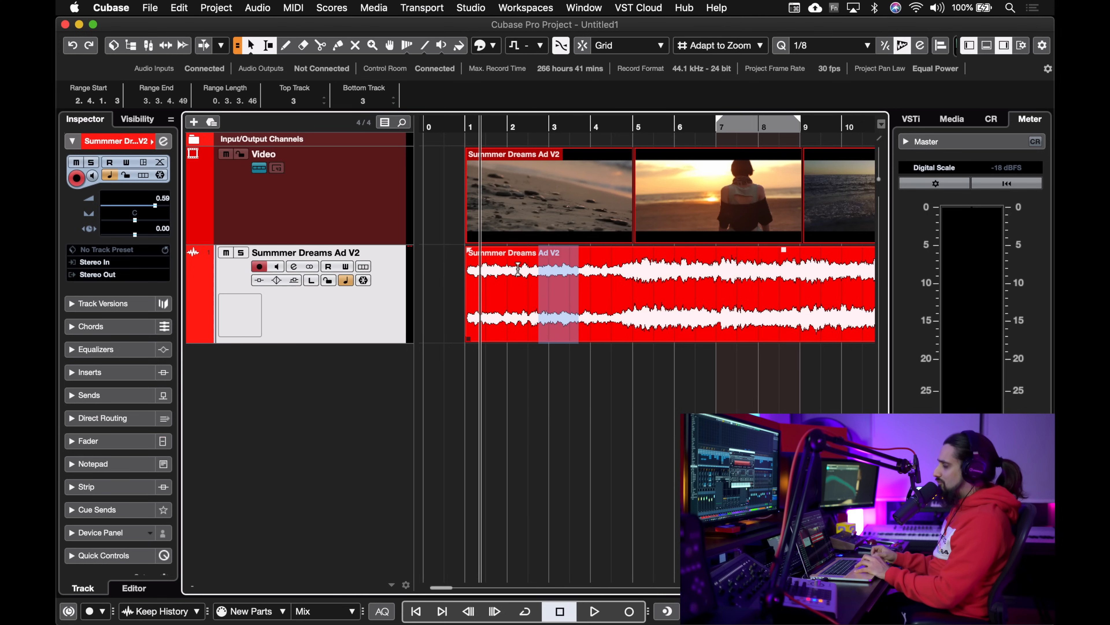
pyautogui.click(520, 259)
pyautogui.moveTo(522, 259); pyautogui.dragTo(563, 265)
pyautogui.hotkey('shift', 'x')
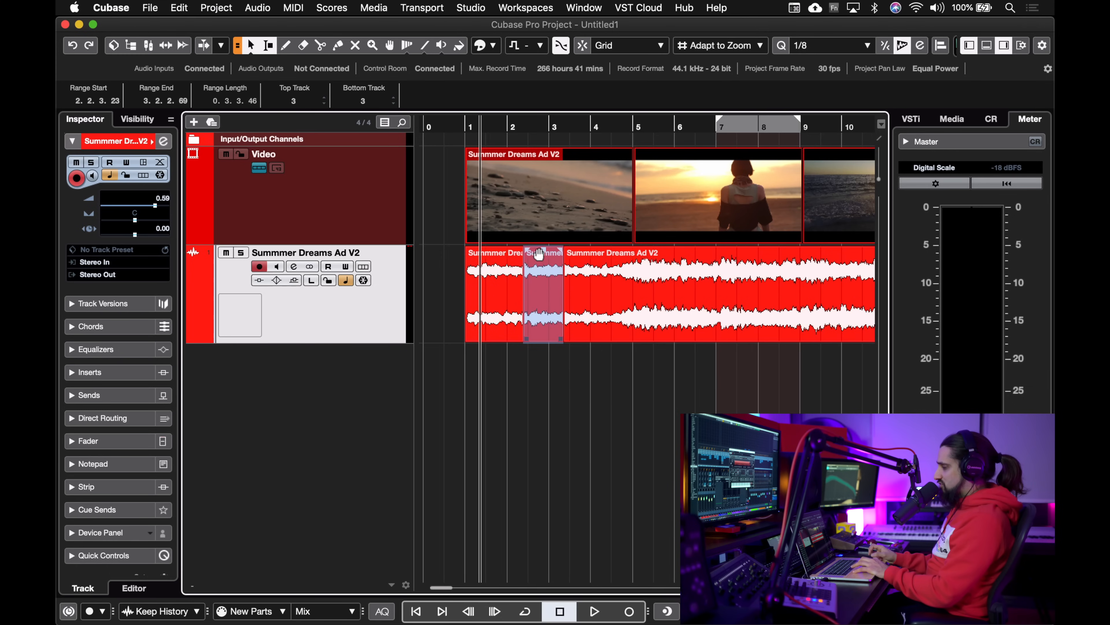
# Lower the volume of the short middle slice of the audio event and add a fade-in at its start
pyautogui.moveTo(543, 248)
pyautogui.mouseDown()
pyautogui.moveTo(537, 313)
pyautogui.moveTo(537, 301)
pyautogui.mouseUp()
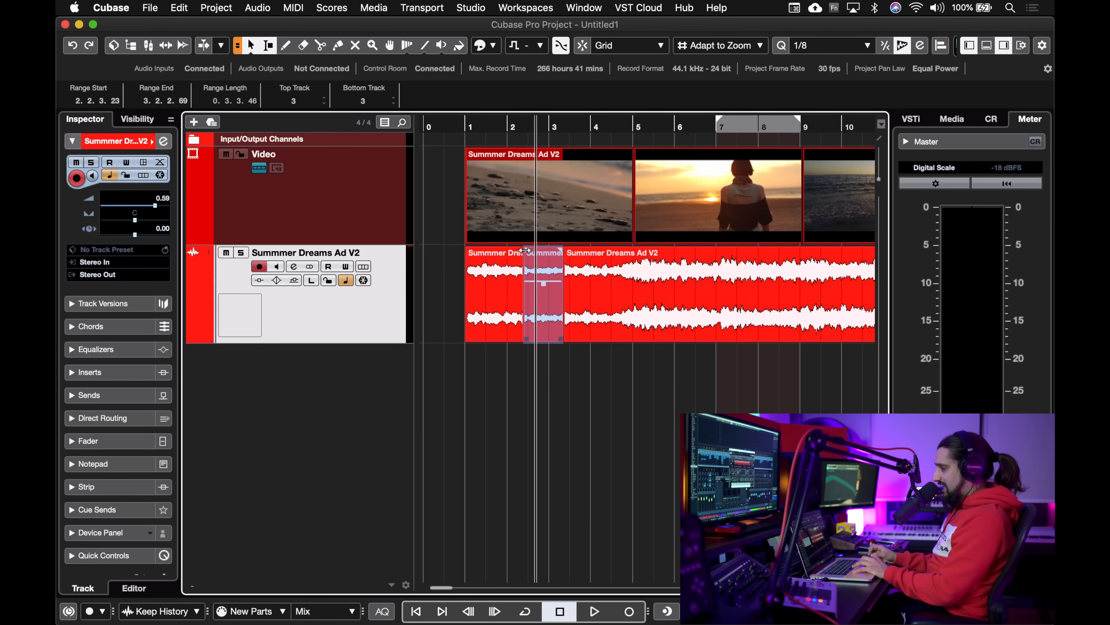
pyautogui.moveTo(527, 248)
pyautogui.mouseDown()
pyautogui.moveTo(560, 249)
pyautogui.moveTo(549, 248)
pyautogui.mouseUp()
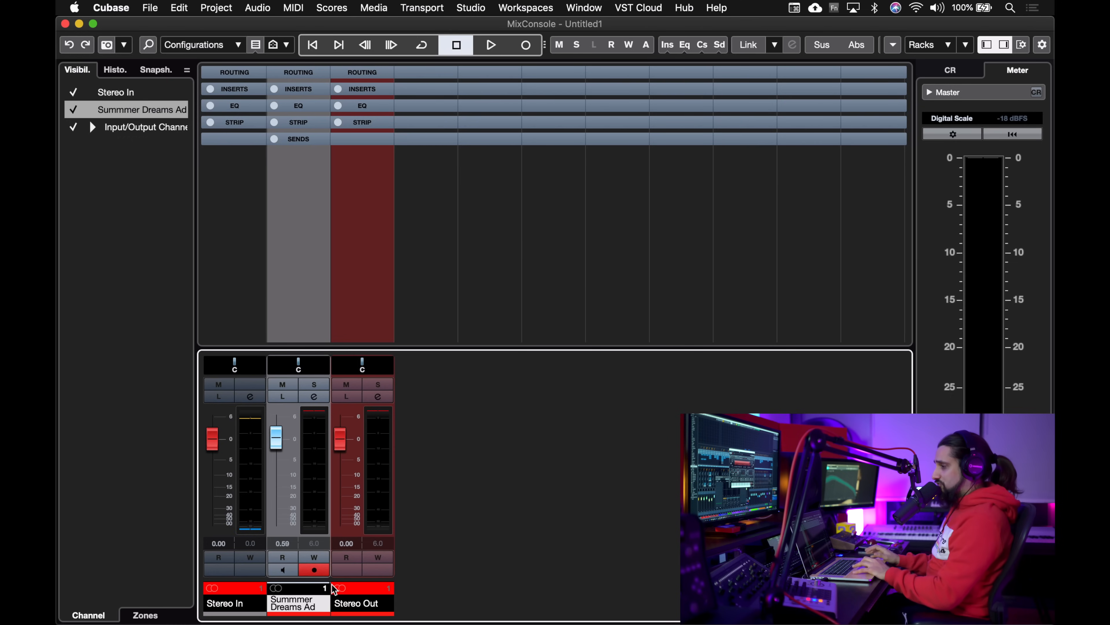
# Expand the Strip rack in the MixConsole to show the Gate, Comp and EQ modules of every channel
pyautogui.click(298, 122)
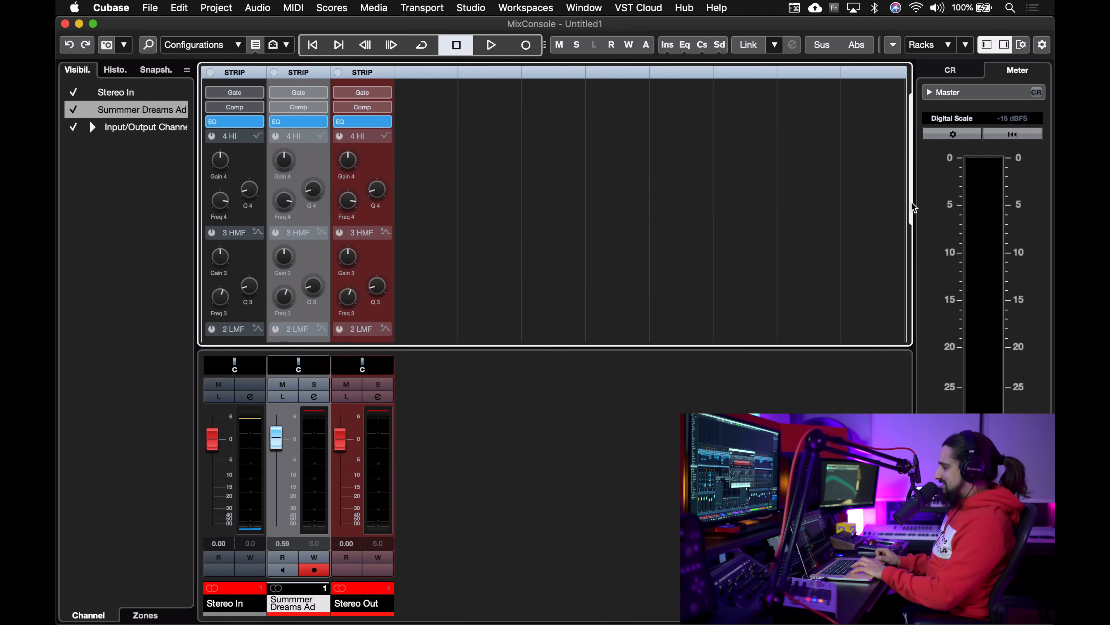
pyautogui.moveTo(912, 185)
pyautogui.mouseDown()
pyautogui.moveTo(904, 249)
pyautogui.moveTo(903, 193)
pyautogui.mouseUp()
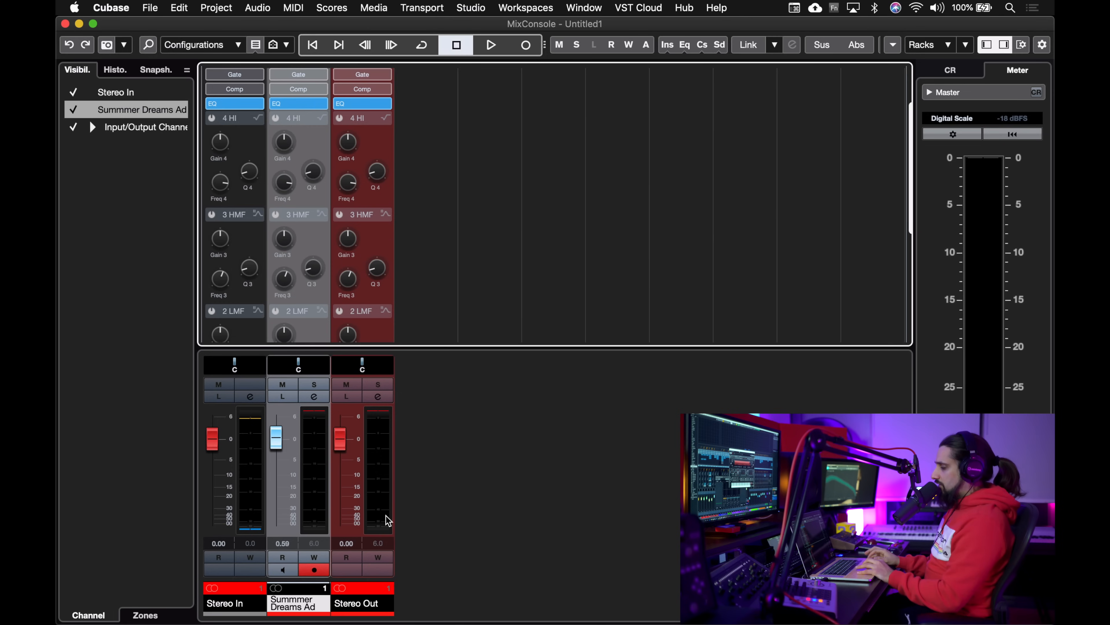
pyautogui.click(367, 600)
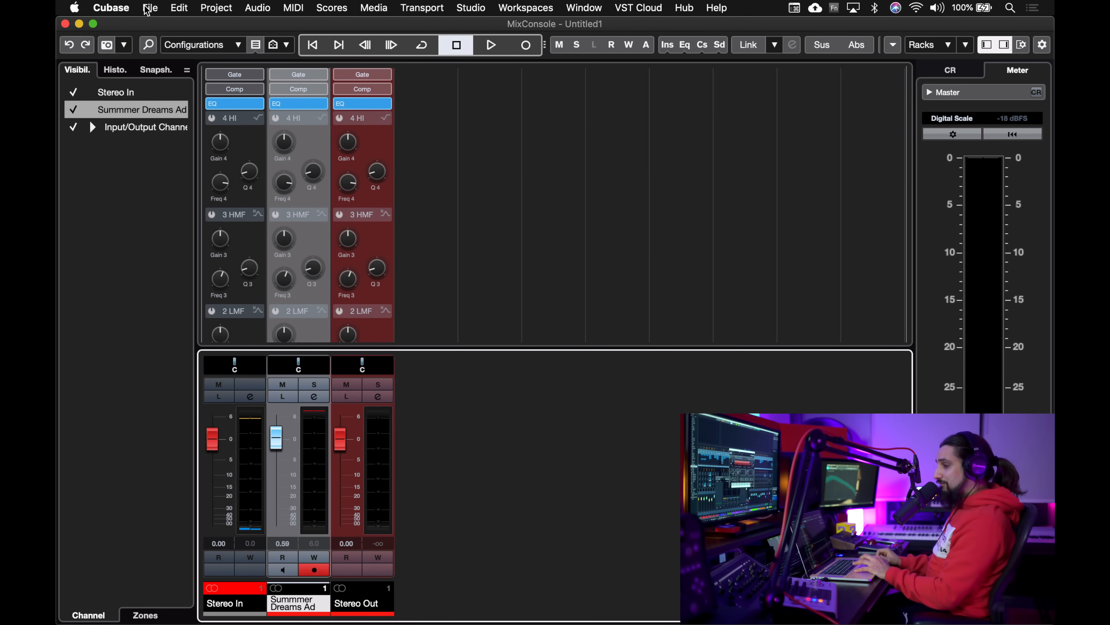
# Turn off colorizing for MixConsole Channels in the Track & MixConsole Channel Colors preferences
pyautogui.click(113, 8)
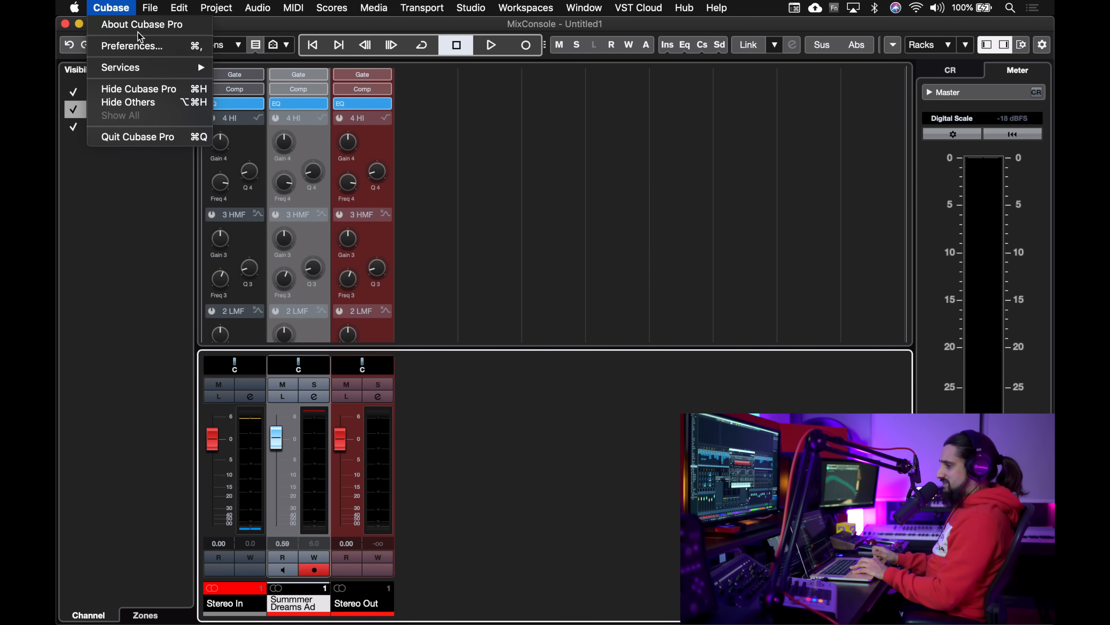
pyautogui.click(149, 47)
pyautogui.click(420, 455)
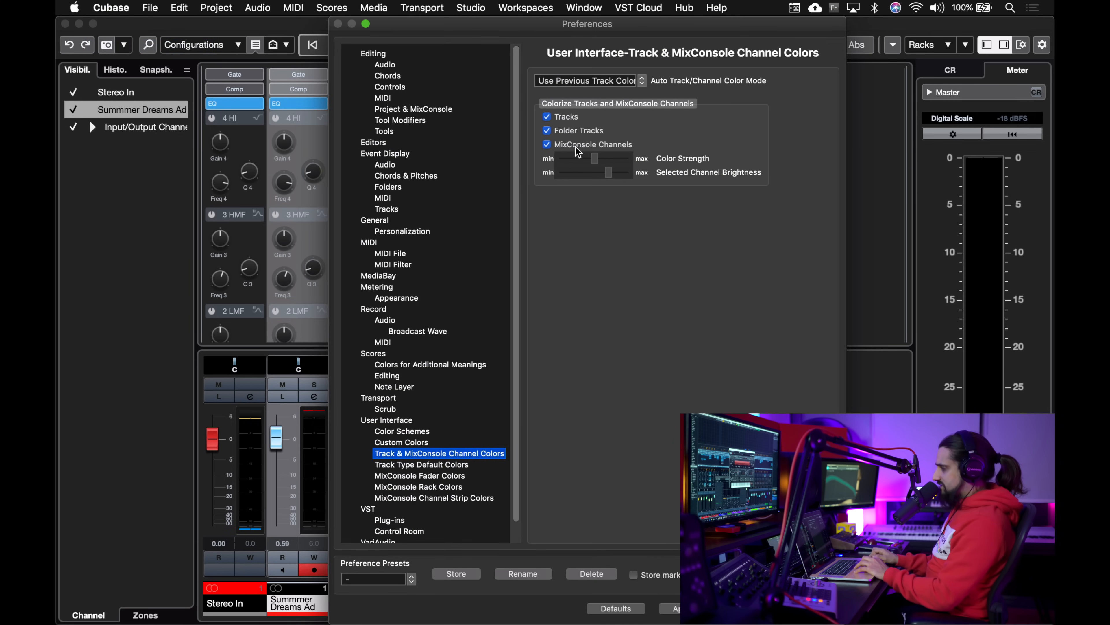
pyautogui.moveTo(561, 28); pyautogui.dragTo(706, 28)
pyautogui.click(689, 145)
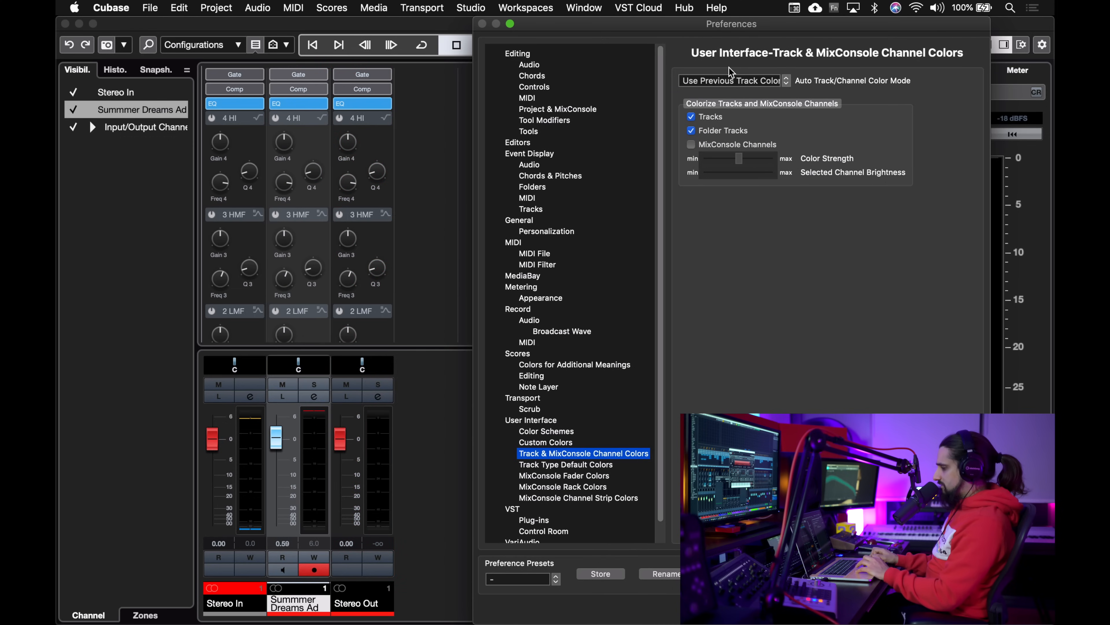
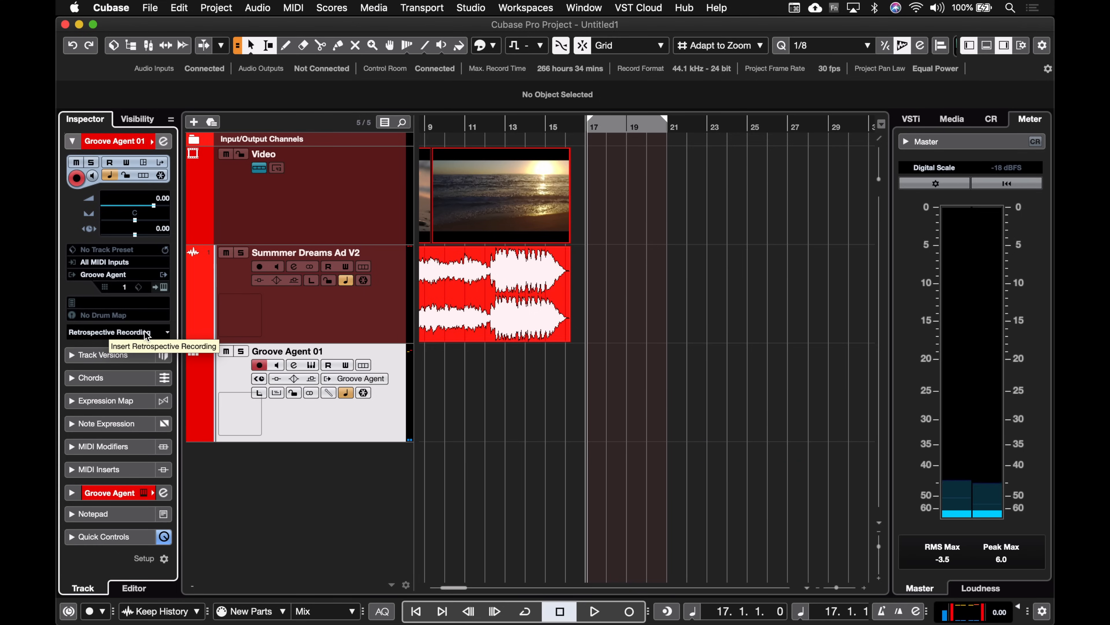
# Insert the retrospective MIDI recording as a linear recording on the Groove Agent 01 track
pyautogui.click(168, 338)
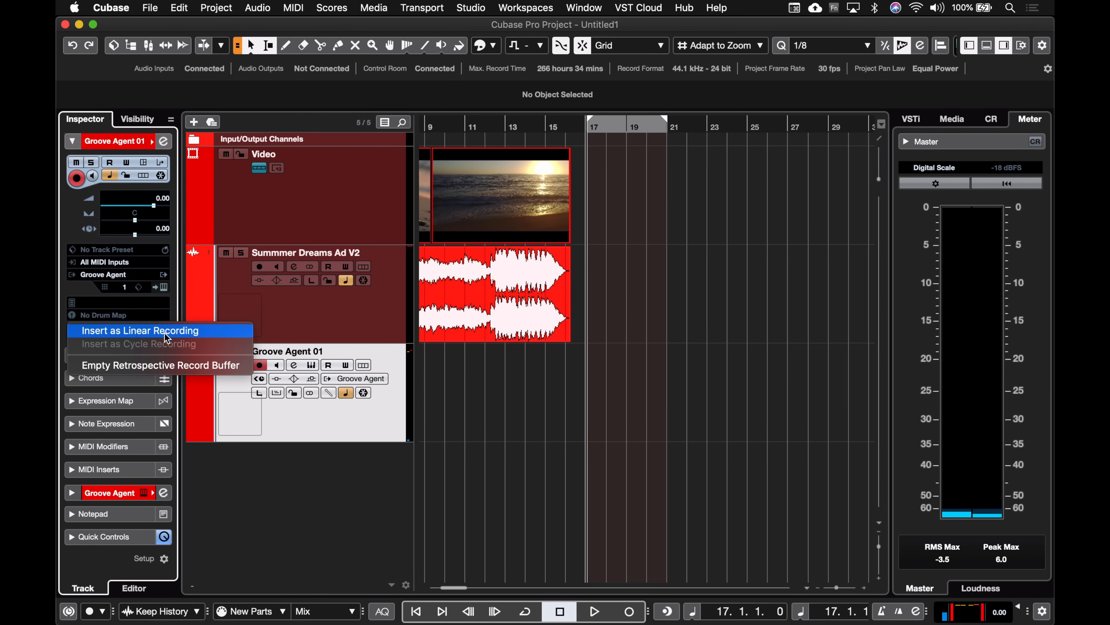
pyautogui.click(166, 334)
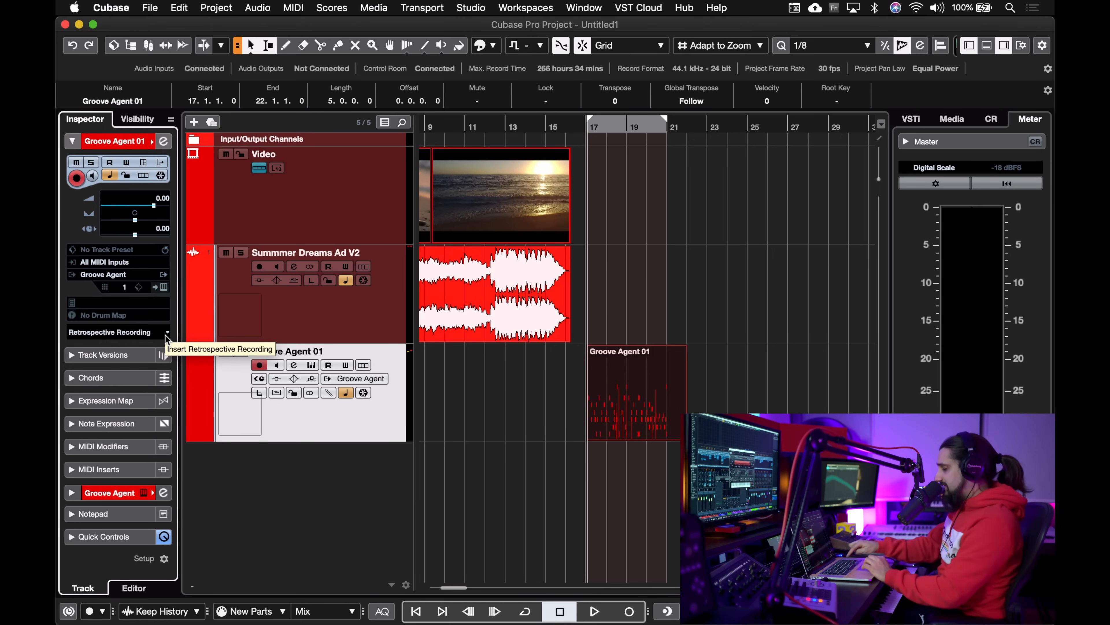
# Inspect the notes of the new Groove Agent 01 part in the MIDI editor, and delete the part
pyautogui.press('h')
pyautogui.press('h')
pyautogui.click(746, 402)
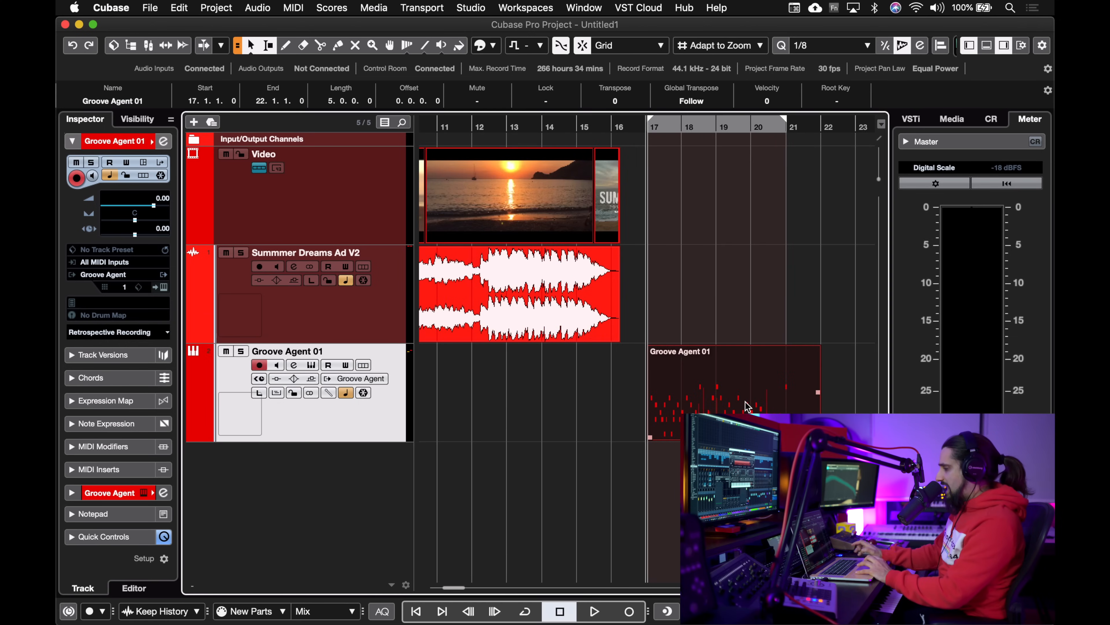
pyautogui.doubleClick(745, 401)
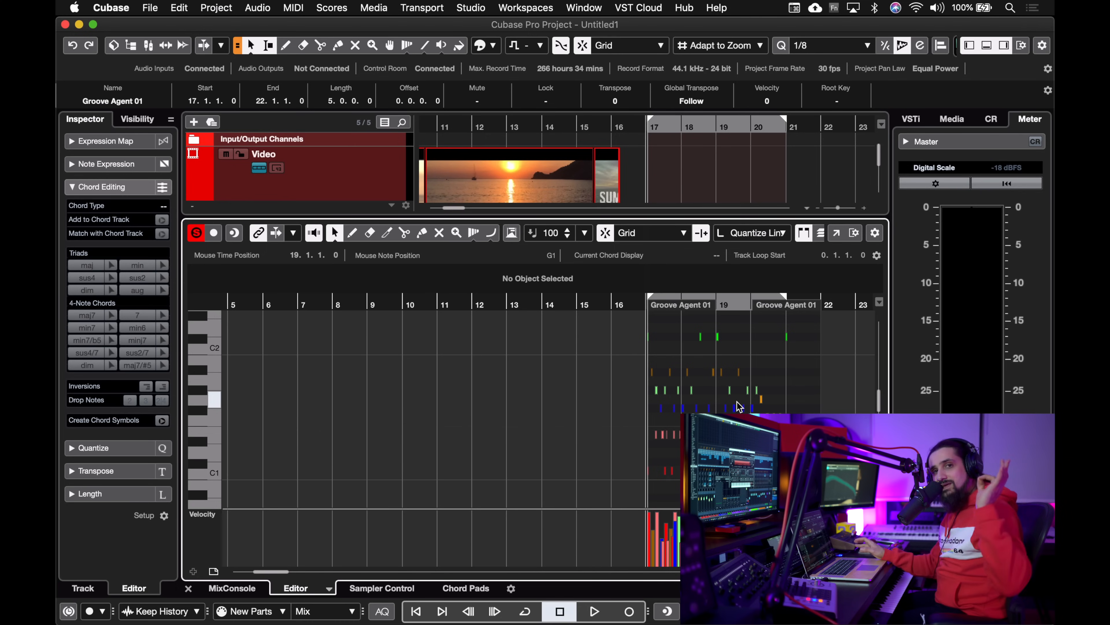
pyautogui.press('Return')
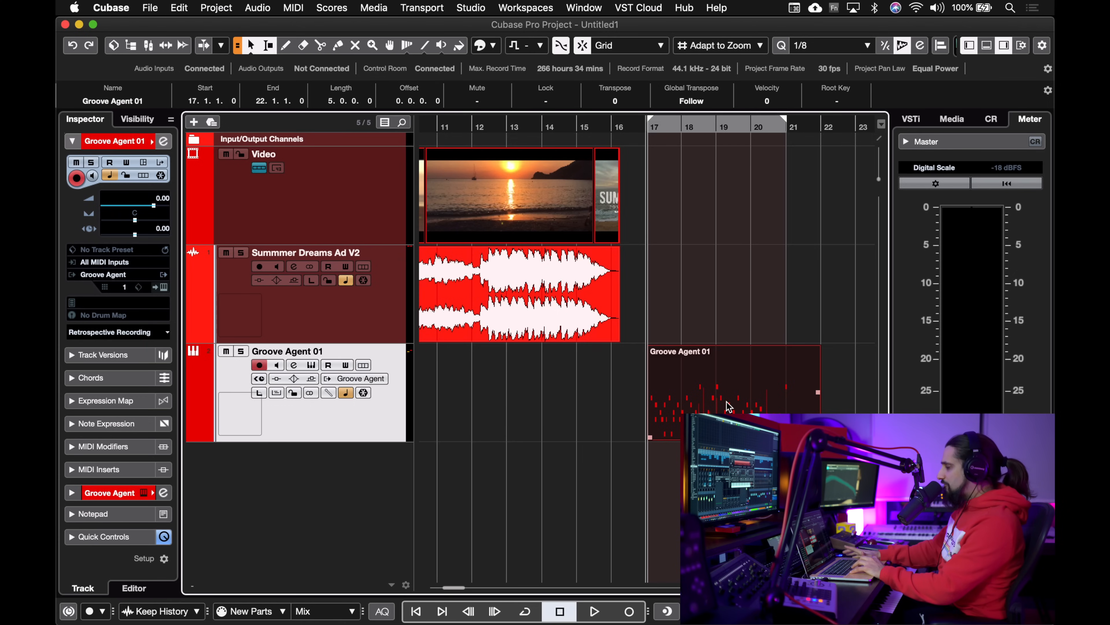
pyautogui.press('Delete')
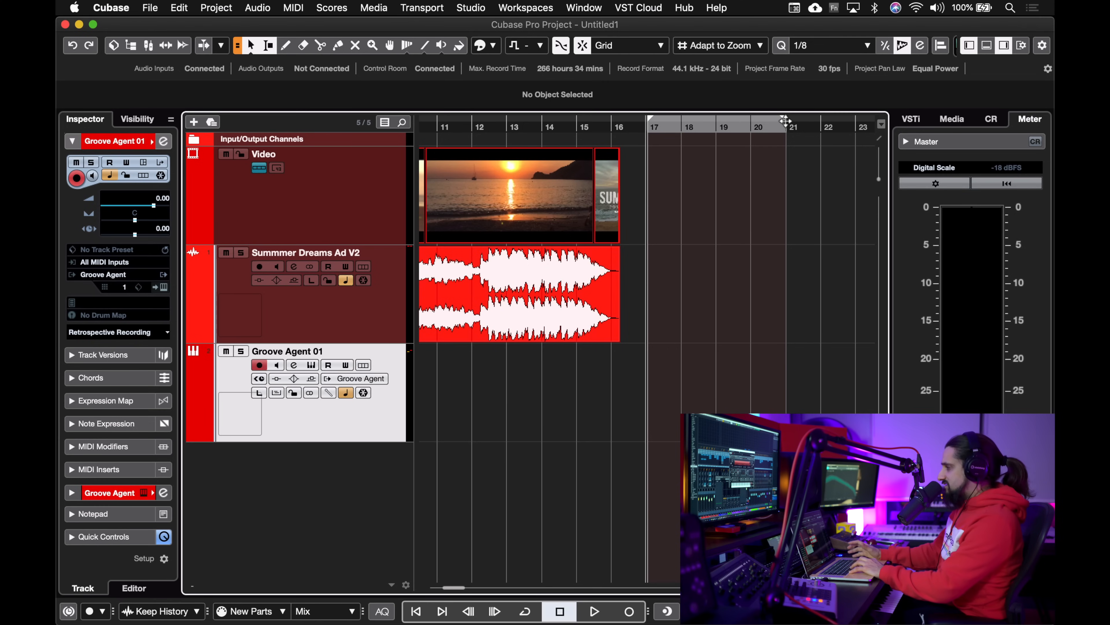
# Shorten the locator range to bar 17 only, activate cycle playback, and return the cursor to bar 17
pyautogui.moveTo(786, 121); pyautogui.dragTo(687, 125)
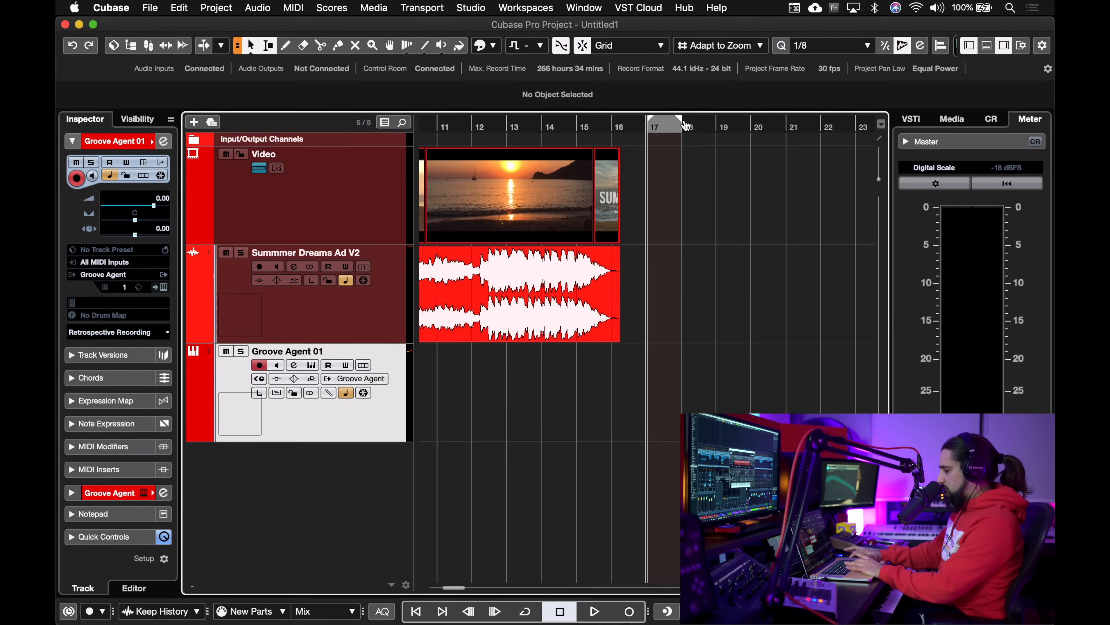
pyautogui.press('space')
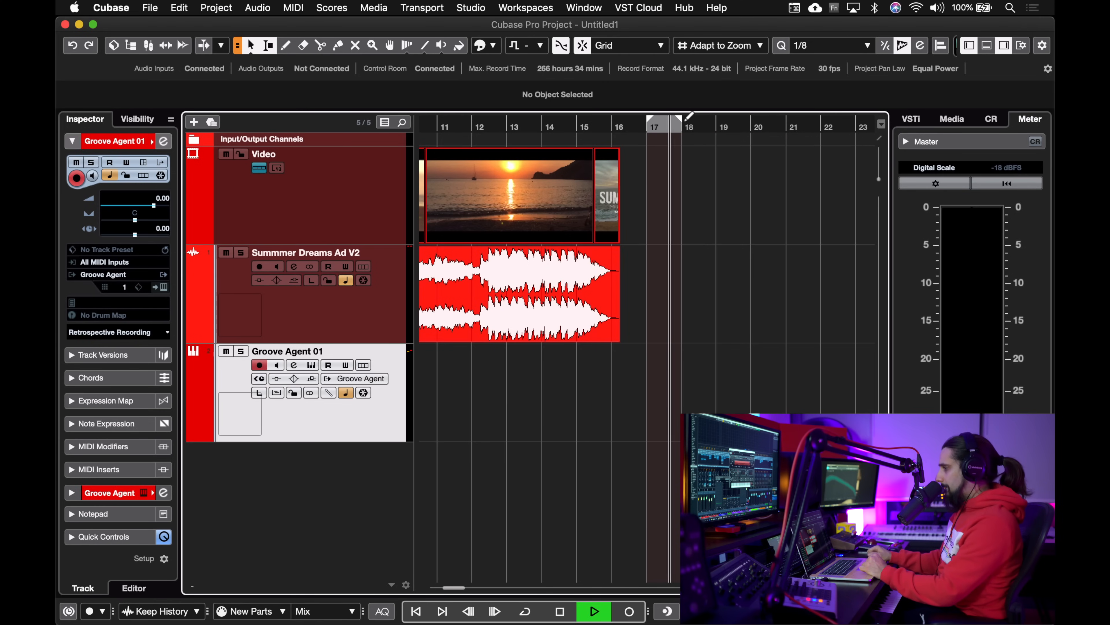
pyautogui.press('space')
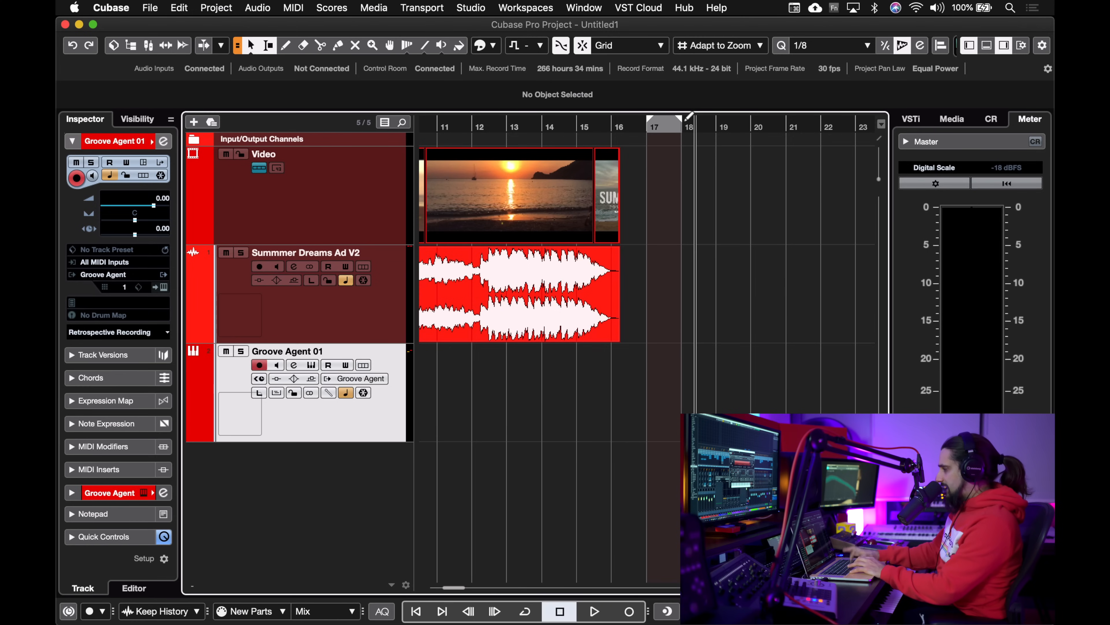
pyautogui.click(689, 116)
pyautogui.click(646, 129)
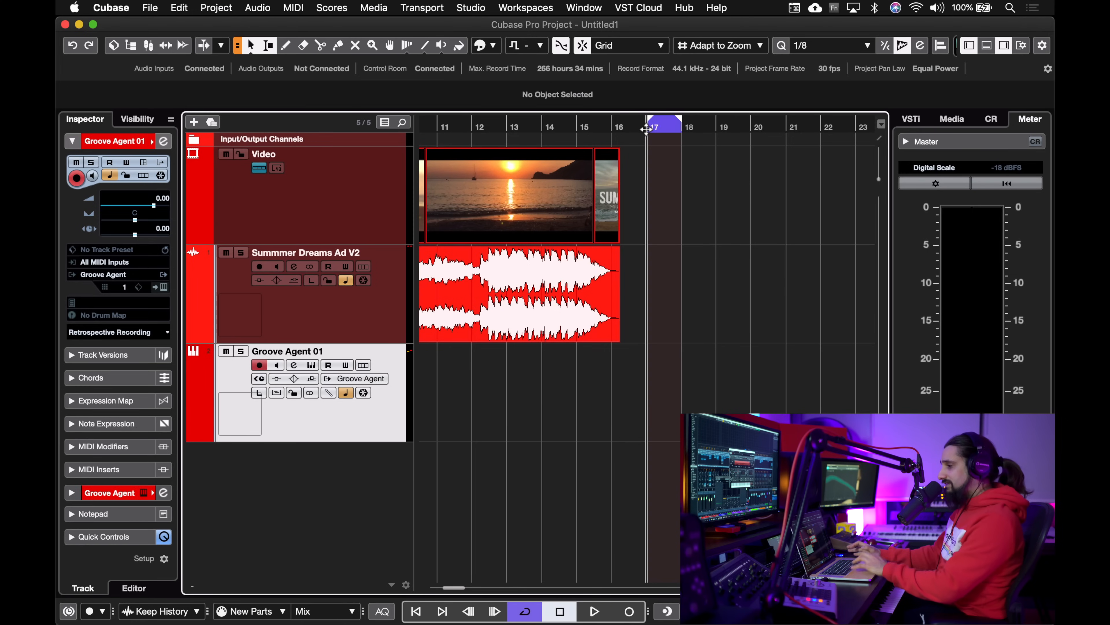
# Empty the retrospective record buffer of Groove Agent 01 and capture new MIDI playing while bar 17 loops
pyautogui.click(127, 332)
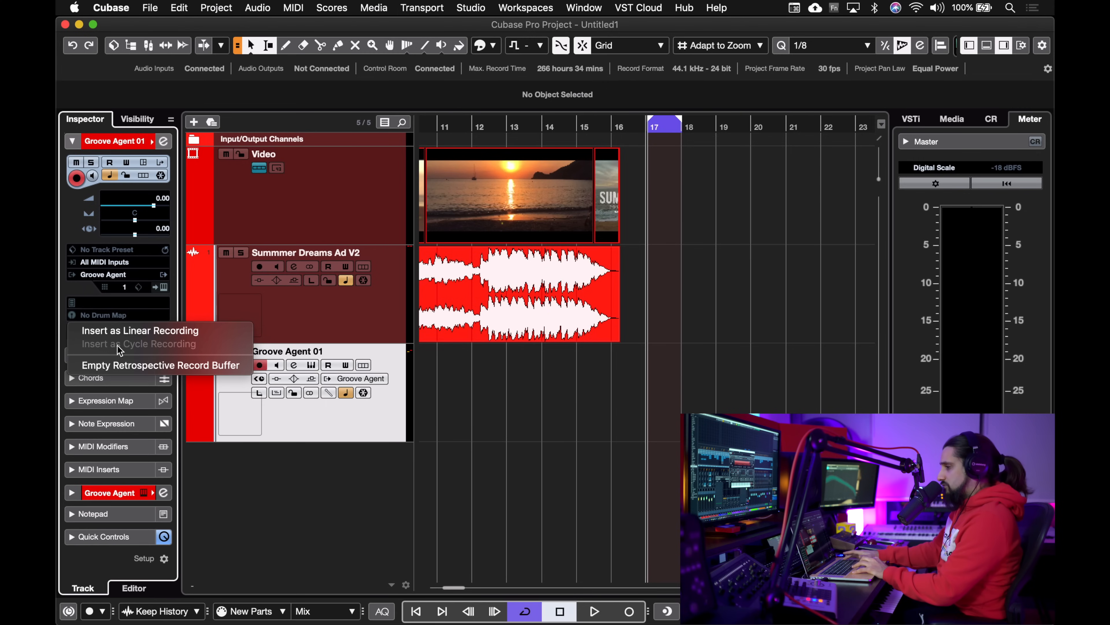
pyautogui.click(116, 366)
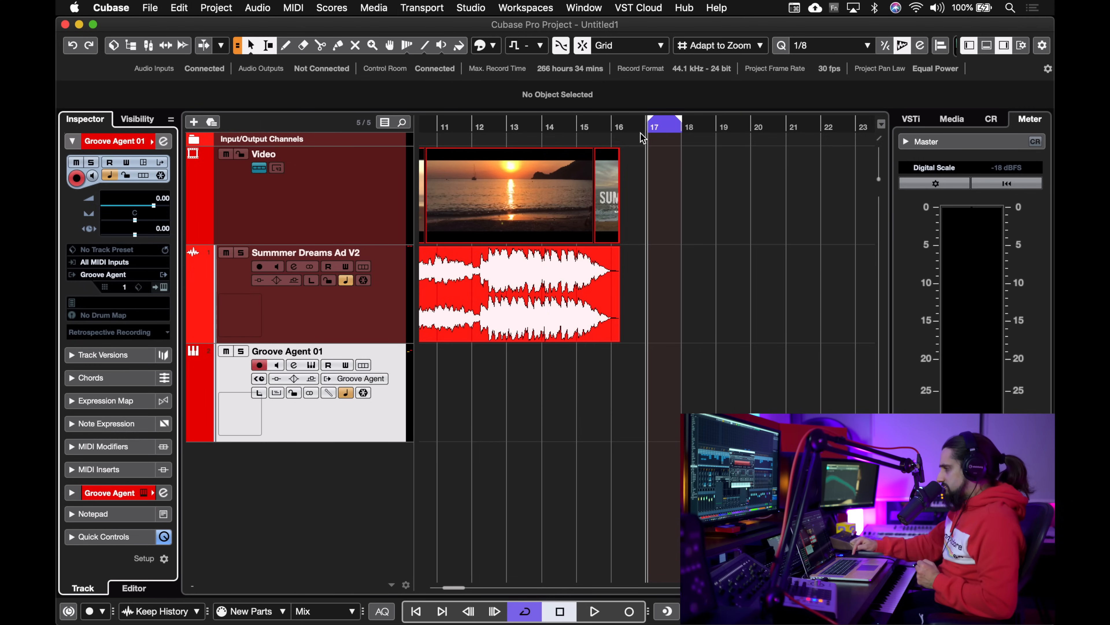
pyautogui.press('space')
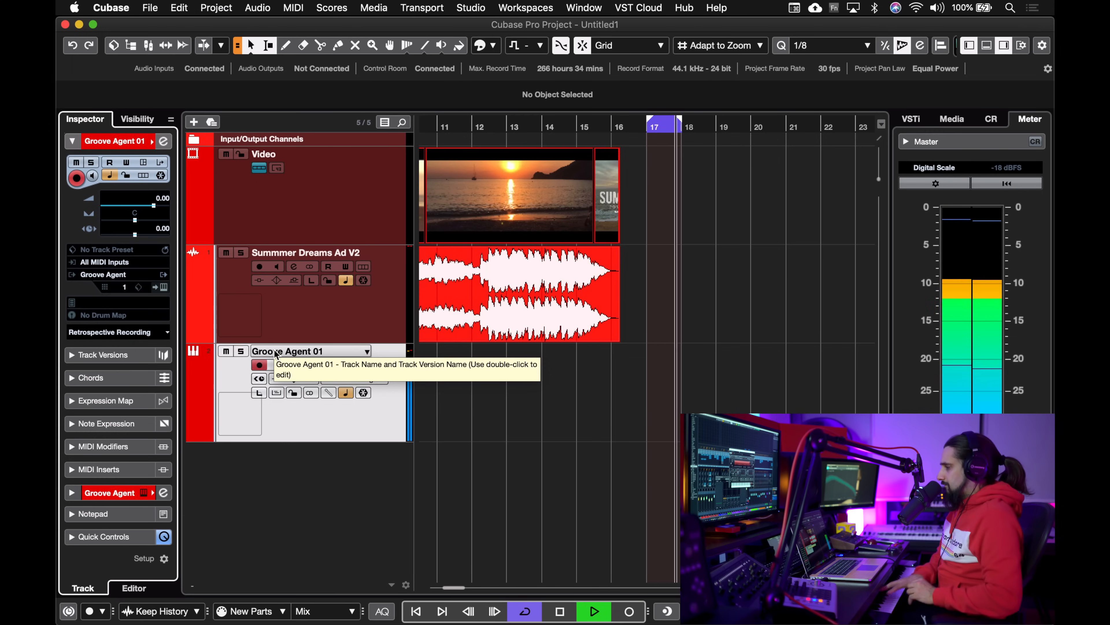
pyautogui.press('space')
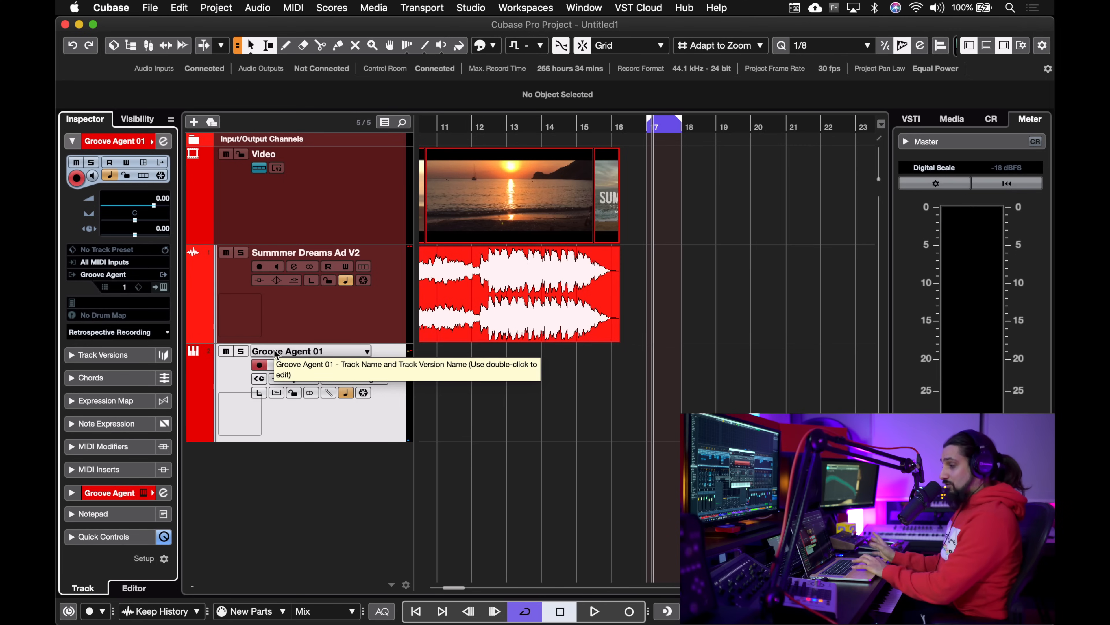
# Insert the retrospective MIDI recording as a cycle recording on the Groove Agent 01 track at bar 17
pyautogui.click(165, 332)
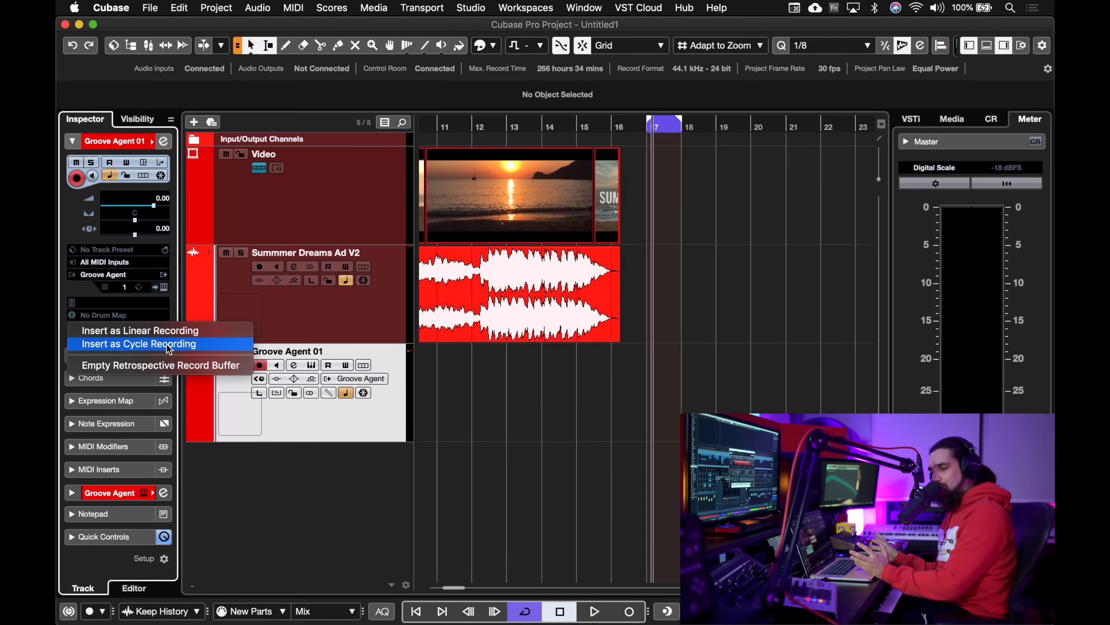
pyautogui.click(166, 345)
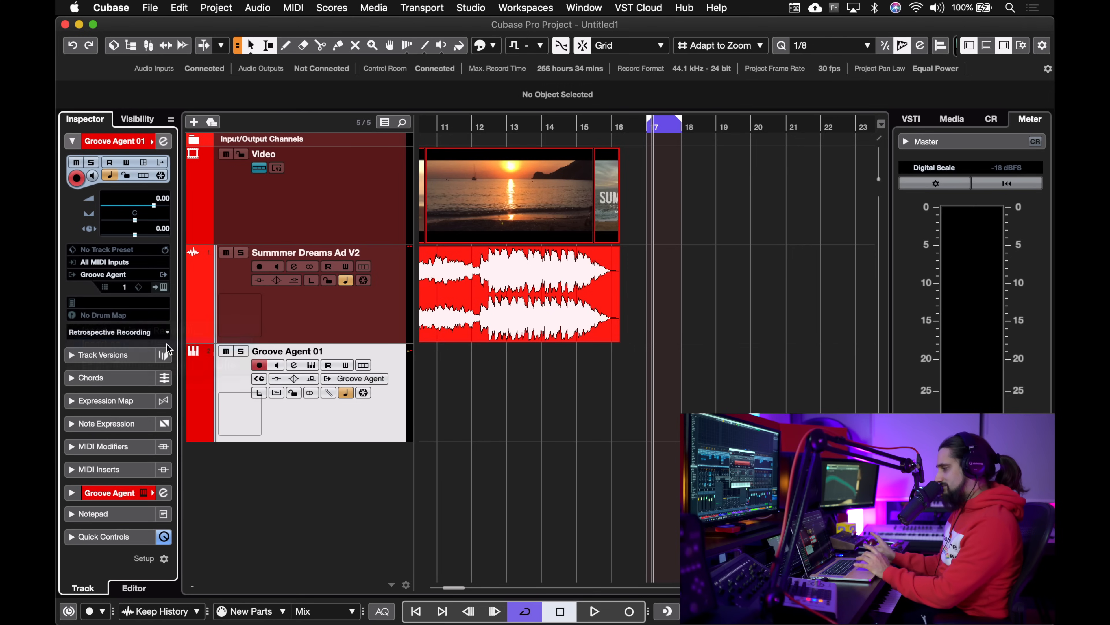
pyautogui.press('h')
pyautogui.press('h')
pyautogui.press('h')
pyautogui.press('h')
pyautogui.press('h')
pyautogui.press('h')
pyautogui.press('h')
pyautogui.press('h')
pyautogui.press('h')
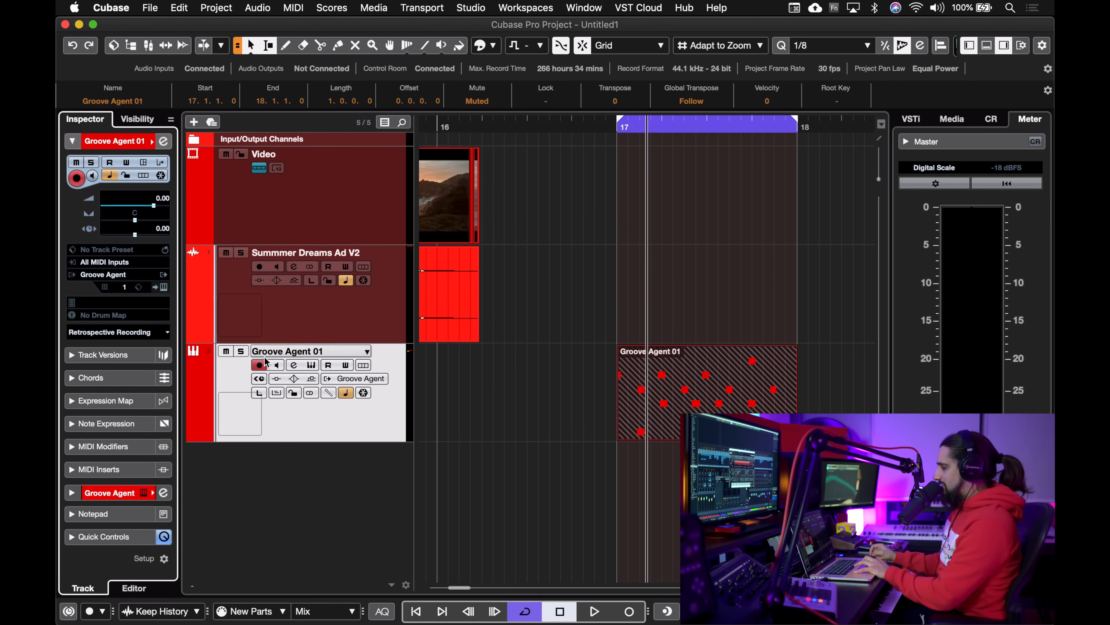
# Select the new Groove Agent 01 part, return the cursor to bar 17, and bring different overlapping takes to the front
pyautogui.press('Tab')
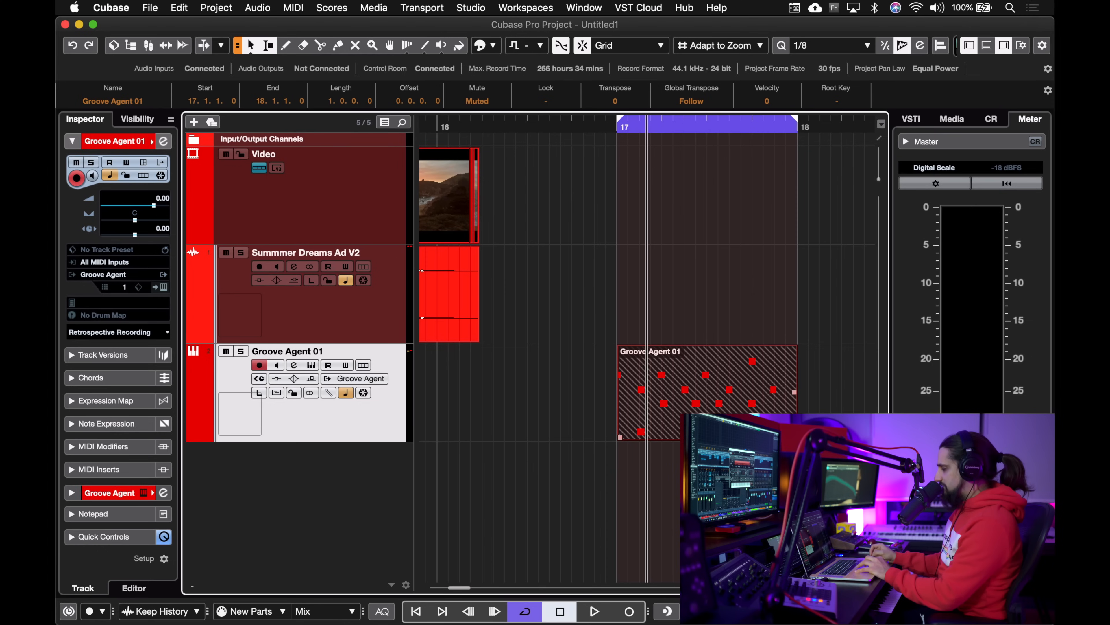
pyautogui.click(778, 538)
pyautogui.press('l')
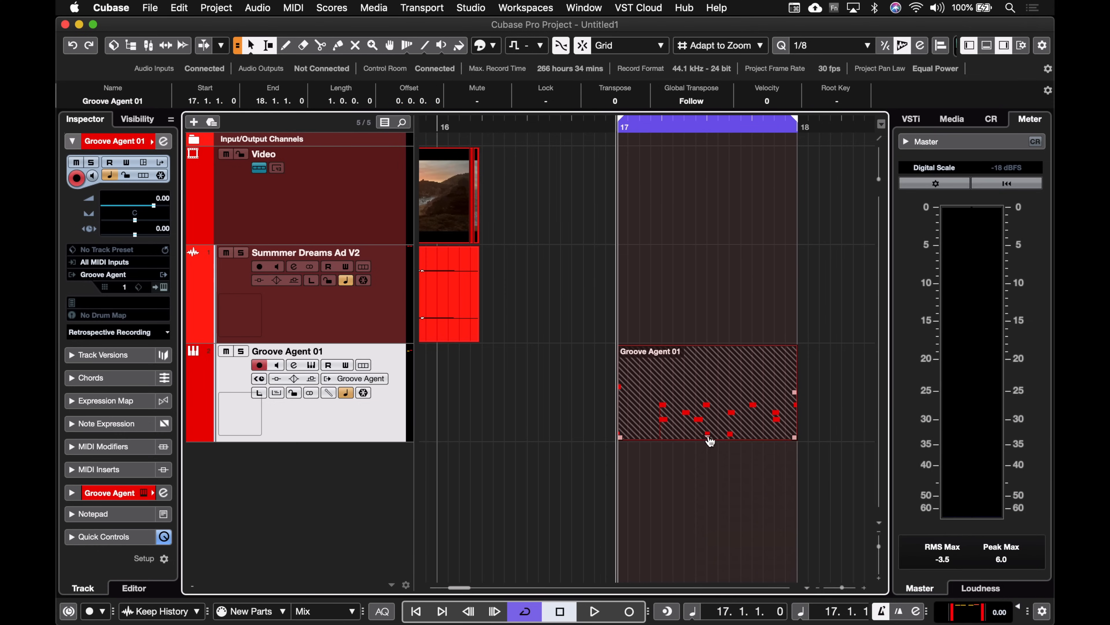
pyautogui.click(708, 437)
pyautogui.click(721, 520)
pyautogui.click(709, 436)
pyautogui.click(722, 454)
pyautogui.click(708, 437)
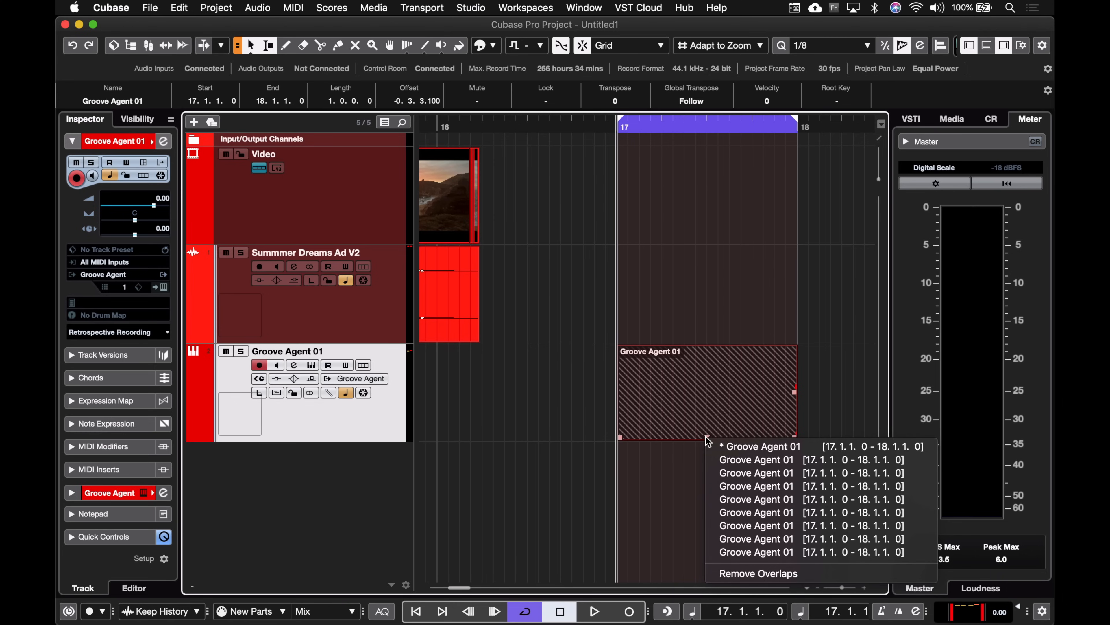
pyautogui.click(721, 458)
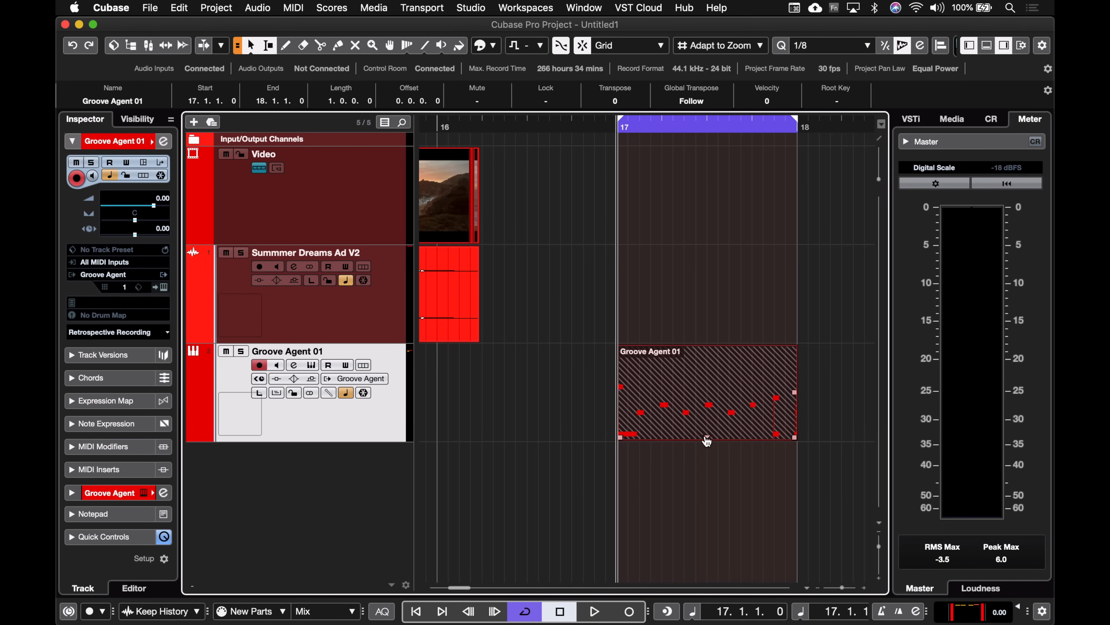
# Play the bar 17 loop and switch between overlapping Groove Agent 01 takes while it runs
pyautogui.press('space')
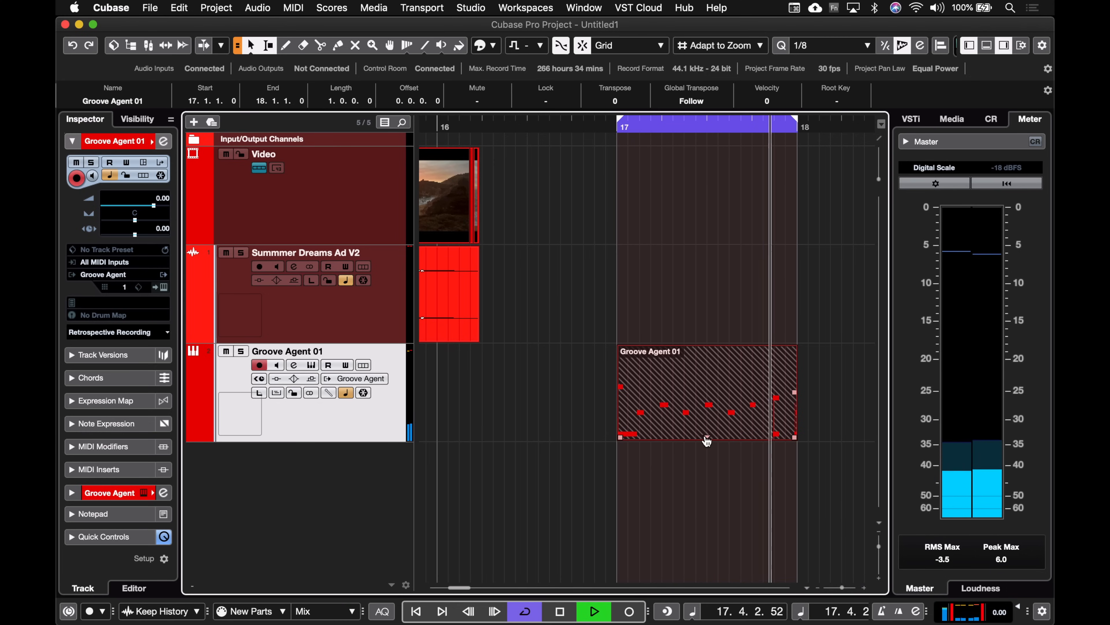
pyautogui.click(708, 438)
pyautogui.click(734, 502)
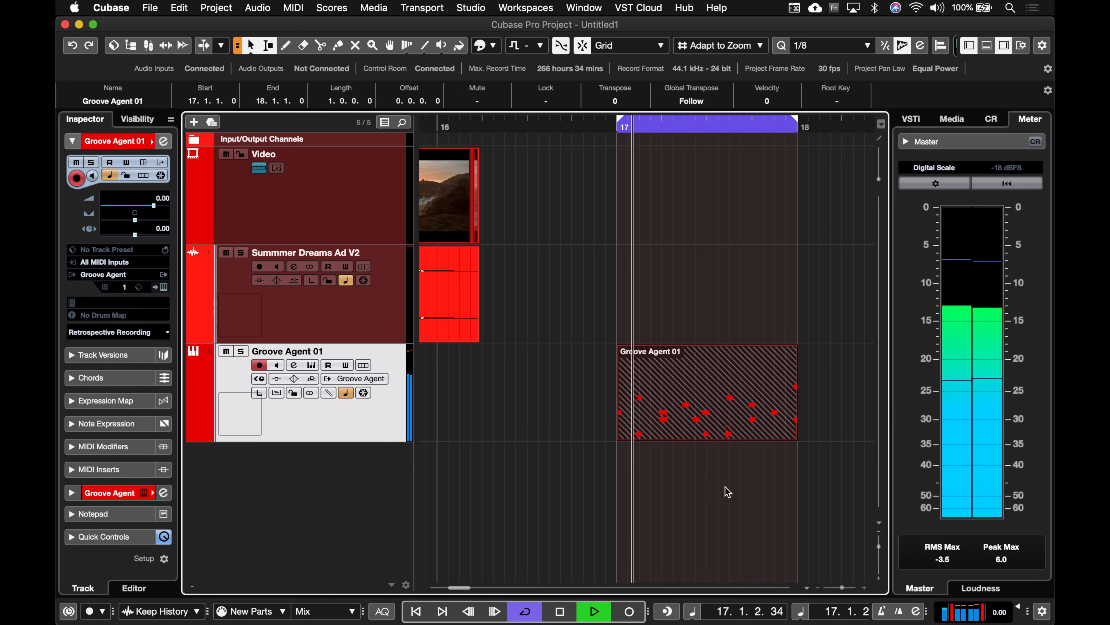
pyautogui.click(708, 439)
pyautogui.click(737, 536)
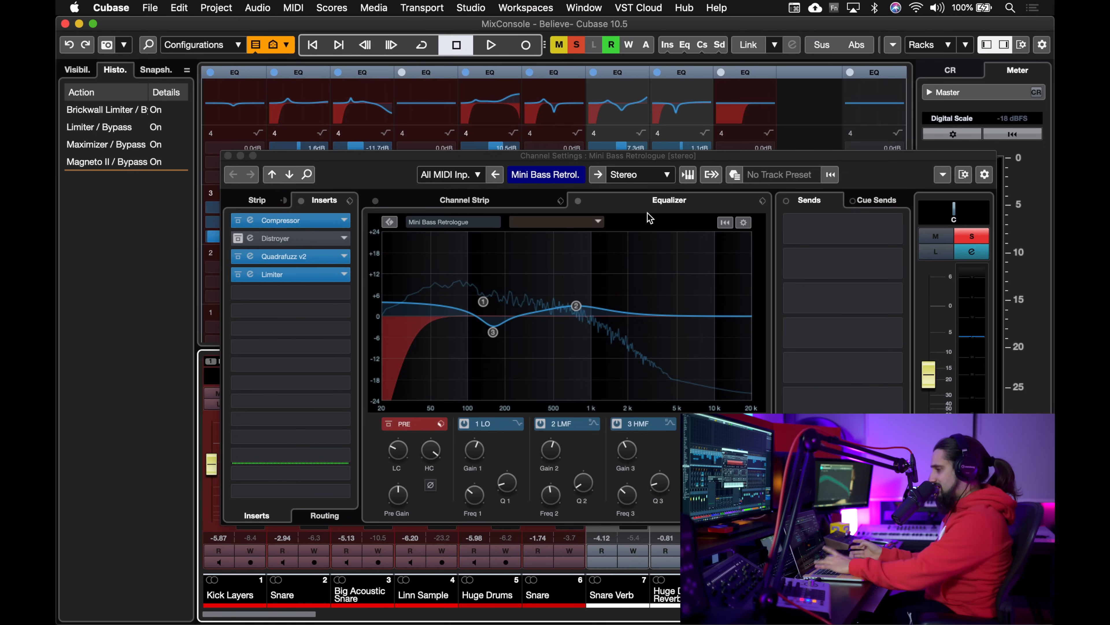
# Play the Believe project's locator range from bar 33 to 49 in cycle mode, and return to the MixConsole
pyautogui.press('F3')
pyautogui.click(577, 127)
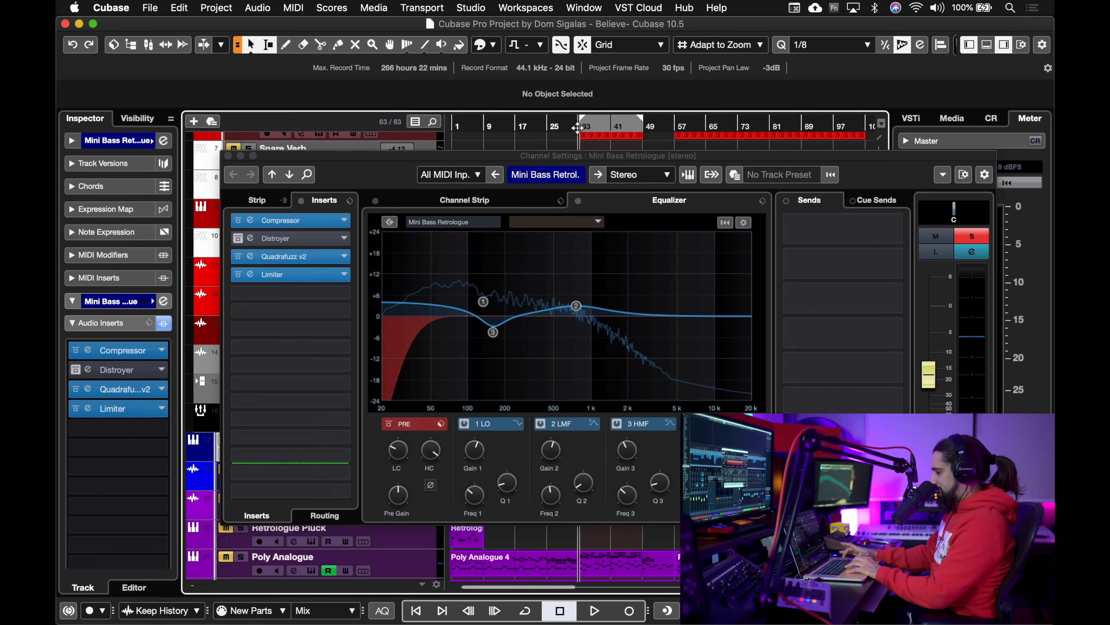
pyautogui.press('KP_Divide')
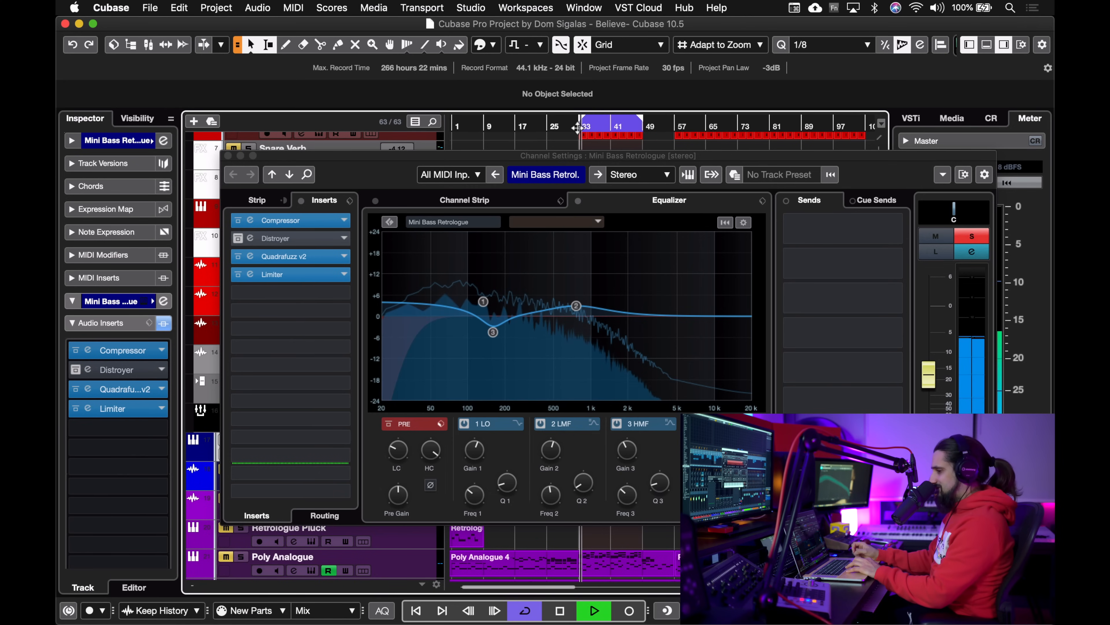
pyautogui.press('F3')
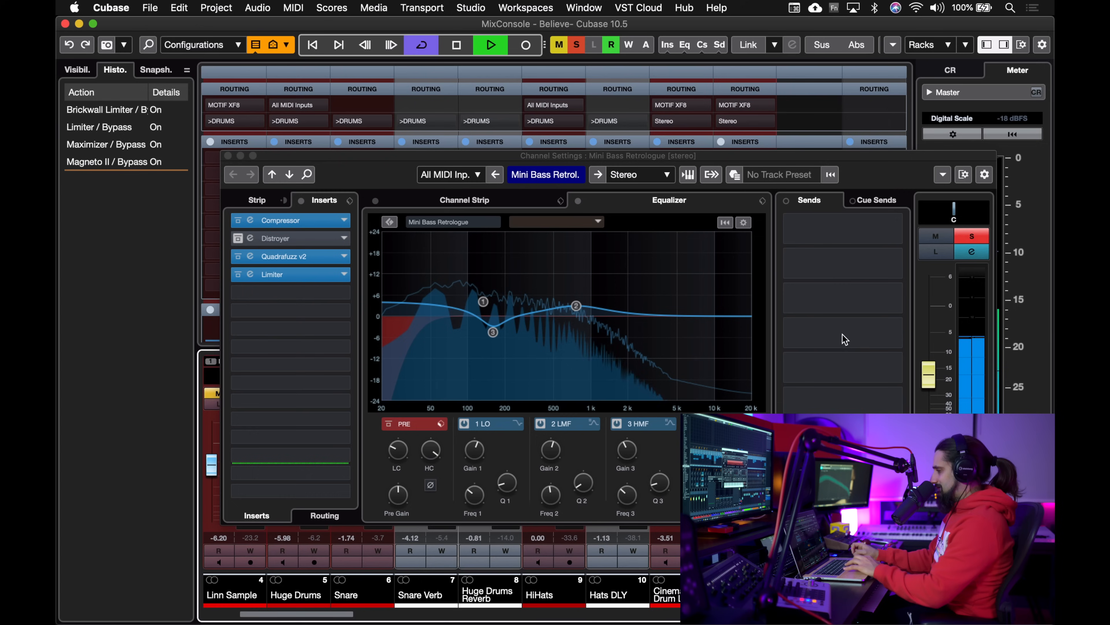
# Switch the channel settings from Mini Bass Retrologue to its Stereo output, stop playback, and close the settings window
pyautogui.moveTo(942, 158); pyautogui.dragTo(750, 158)
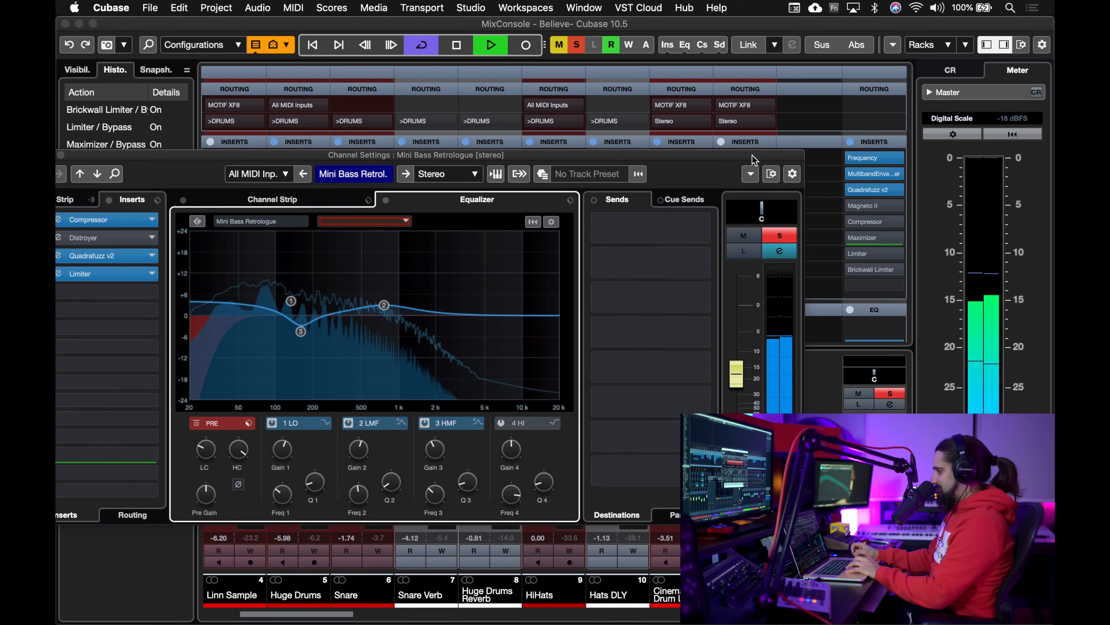
pyautogui.click(406, 174)
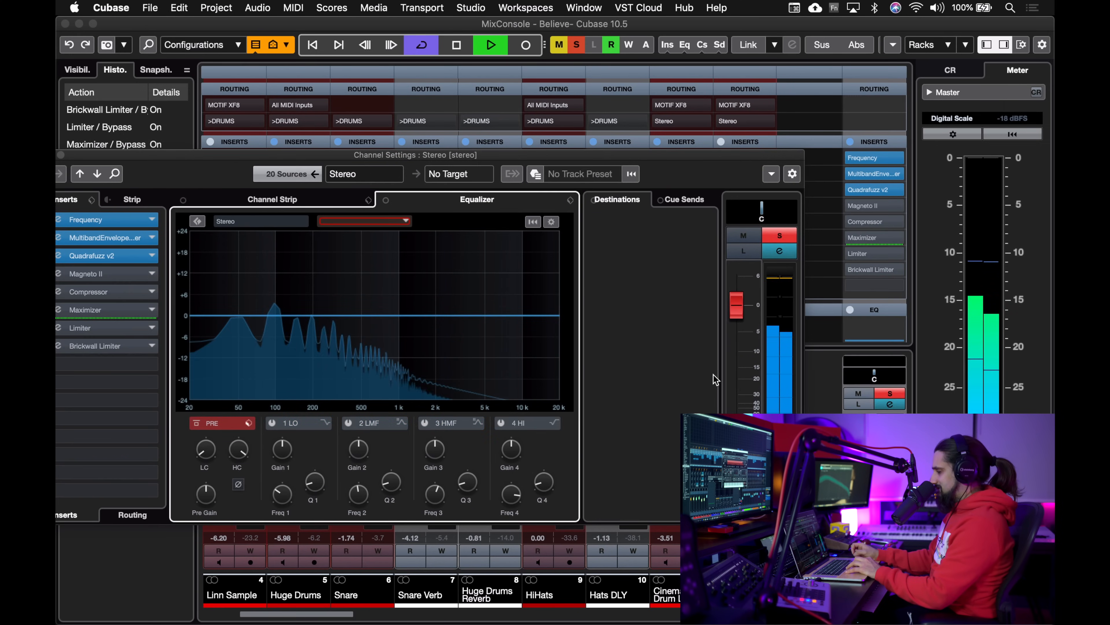
pyautogui.click(460, 154)
pyautogui.press('space')
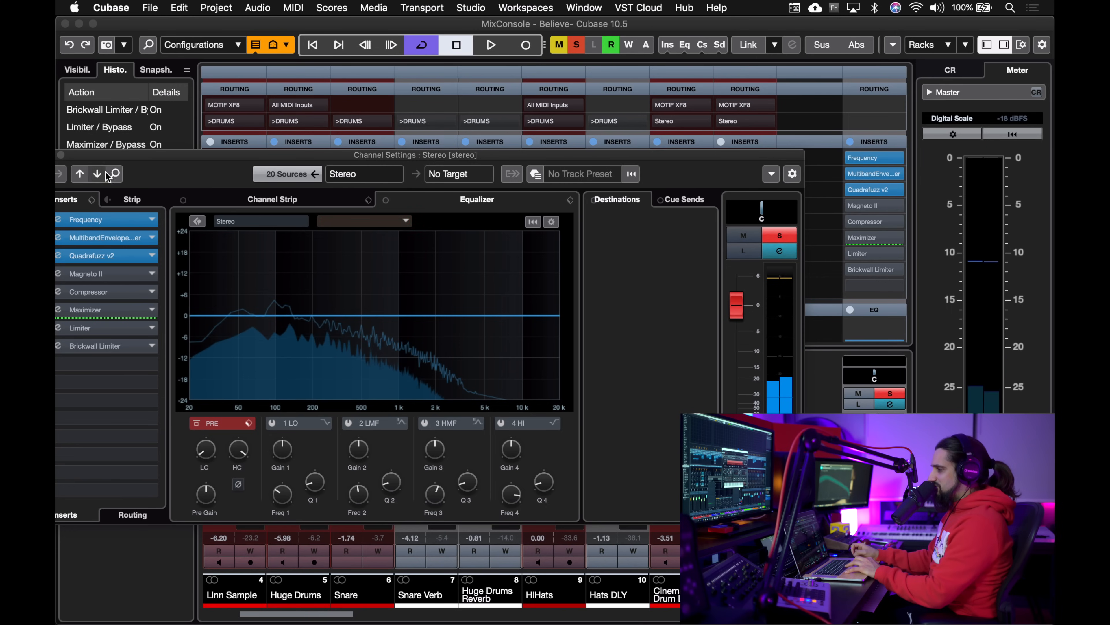
pyautogui.moveTo(160, 153); pyautogui.dragTo(240, 154)
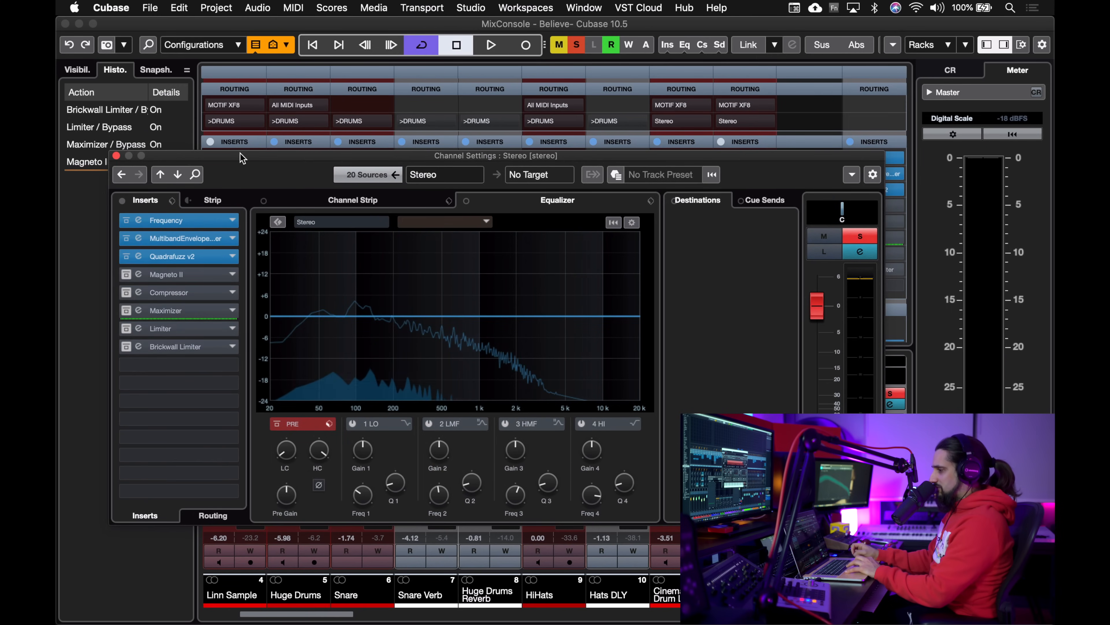
pyautogui.click(116, 155)
# Open the channel settings of the Kick Layers channel and play the loop to view its equalizer spectrum
pyautogui.moveTo(344, 614); pyautogui.dragTo(203, 614)
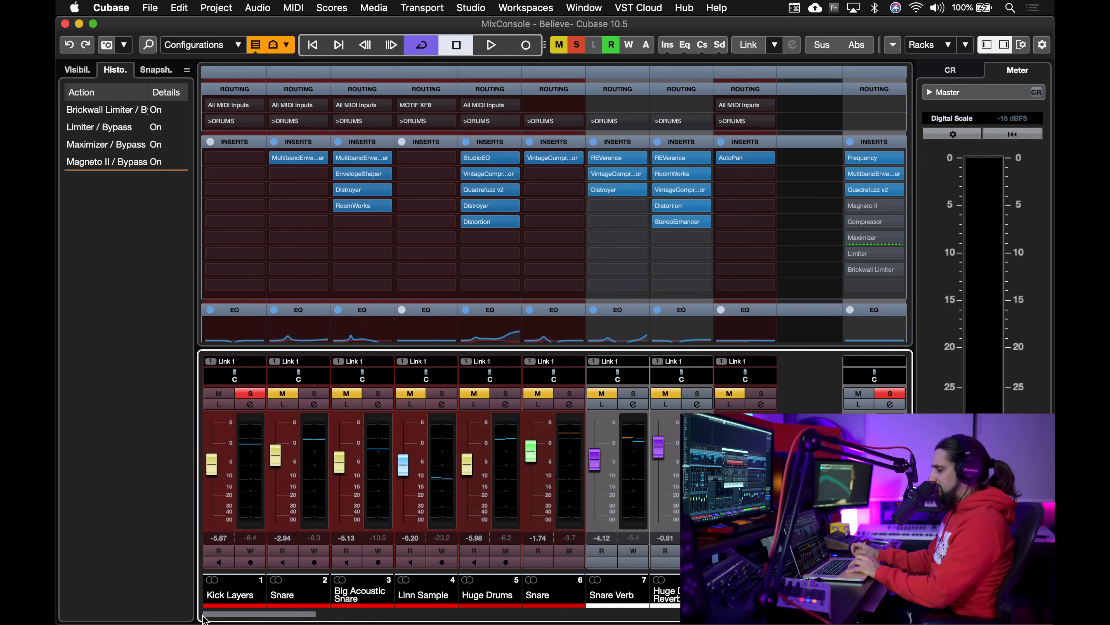
pyautogui.click(251, 404)
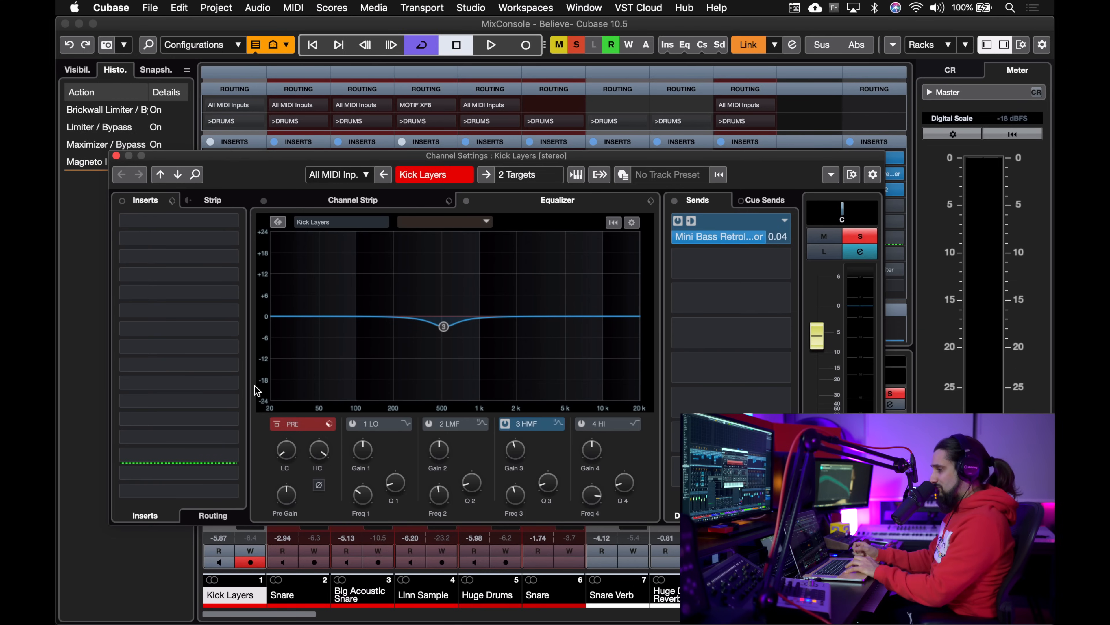
pyautogui.press('space')
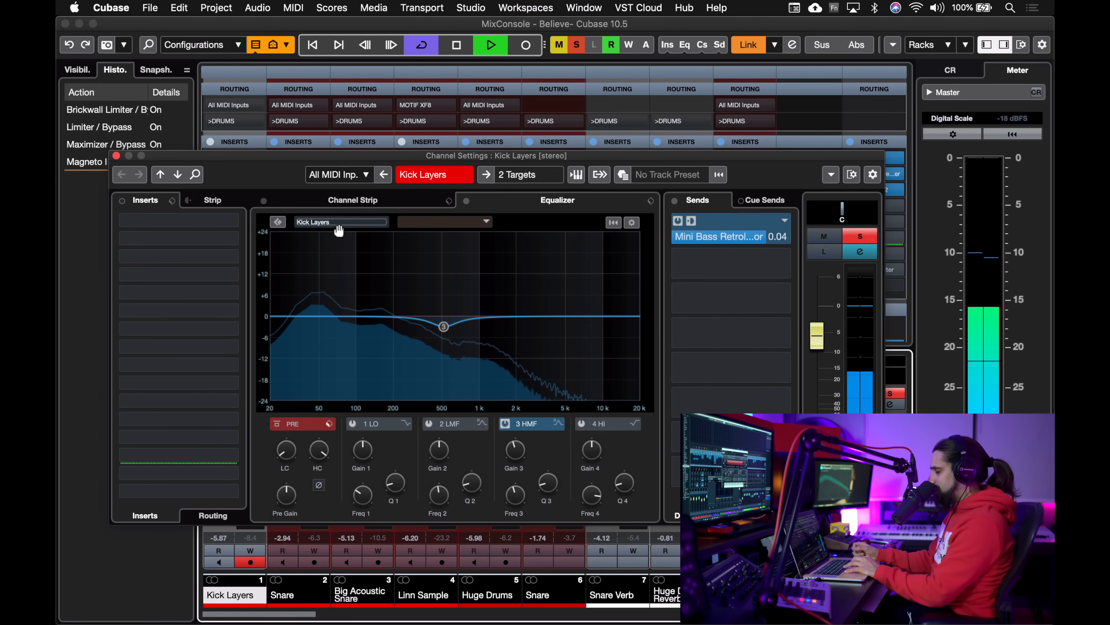
pyautogui.press('space')
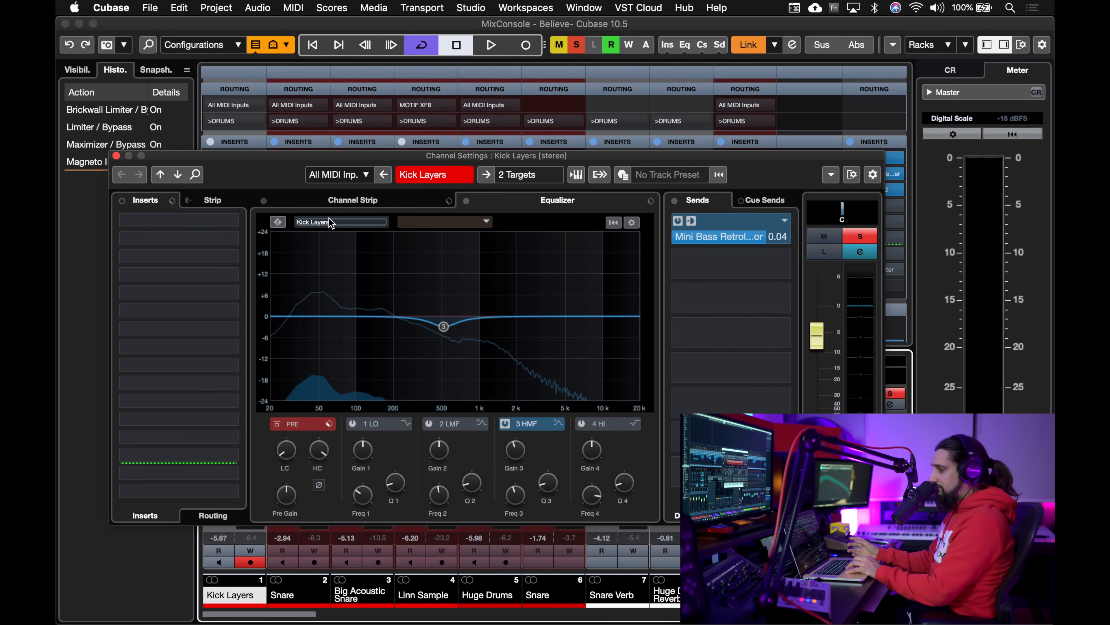
# Set Mini Bass Retrologue as the comparison channel in the Kick Layers equalizer, and play the loop to compare their spectra
pyautogui.click(487, 222)
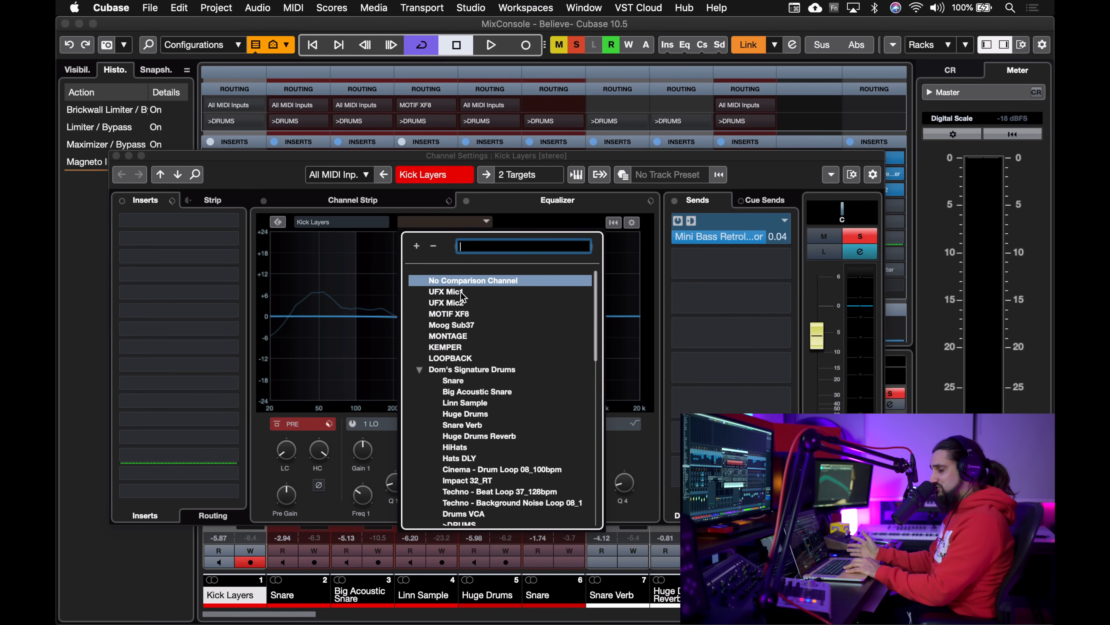
pyautogui.scroll(-5, 474, 451)
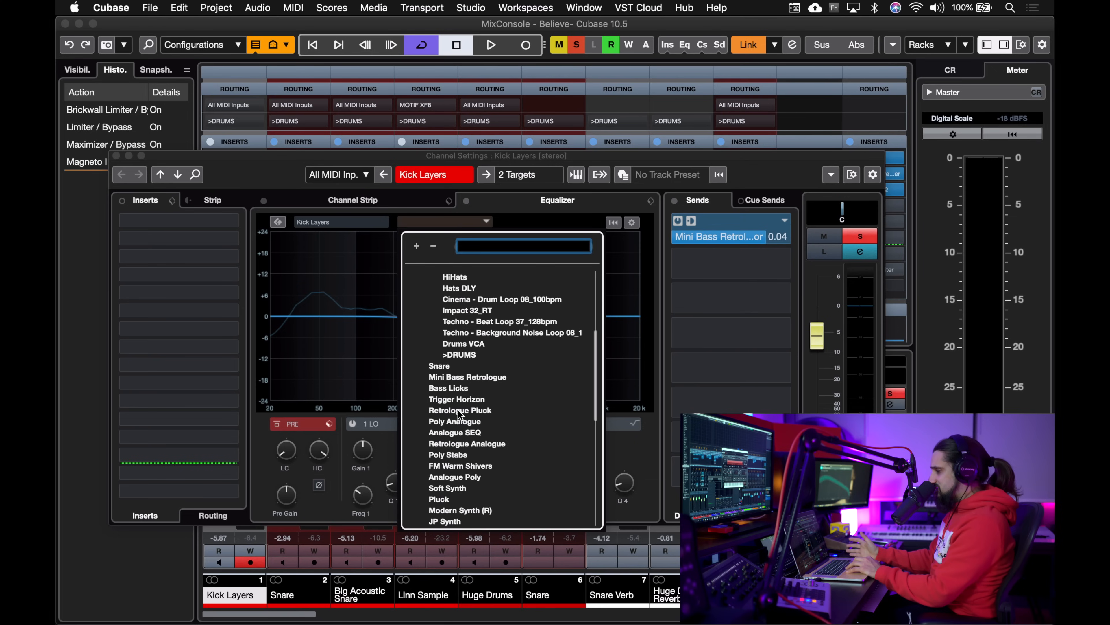
pyautogui.click(462, 378)
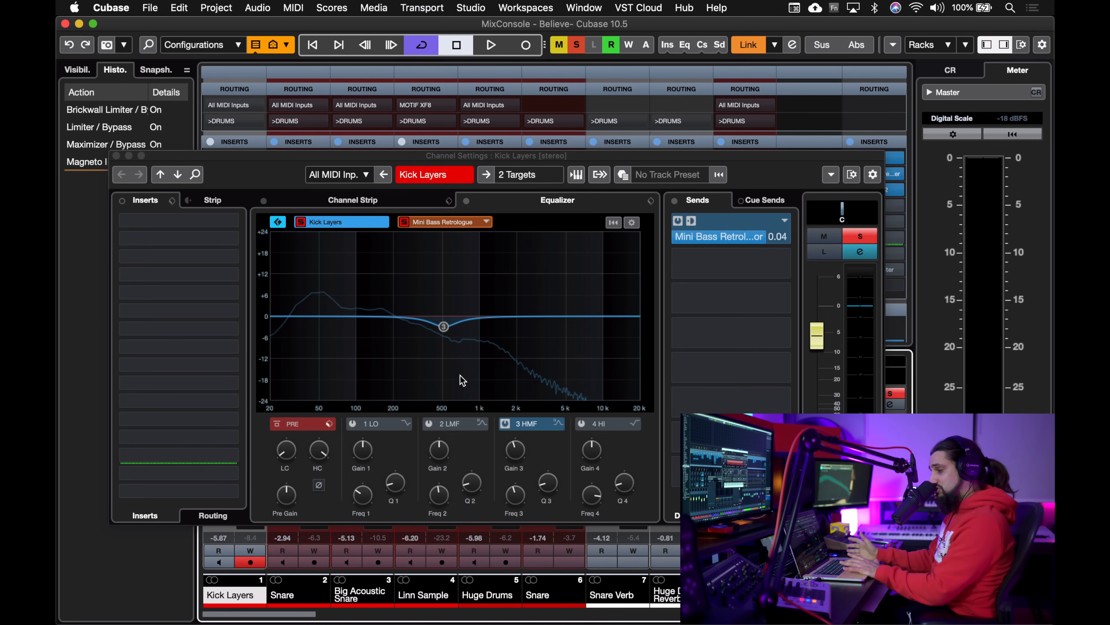
pyautogui.press('space')
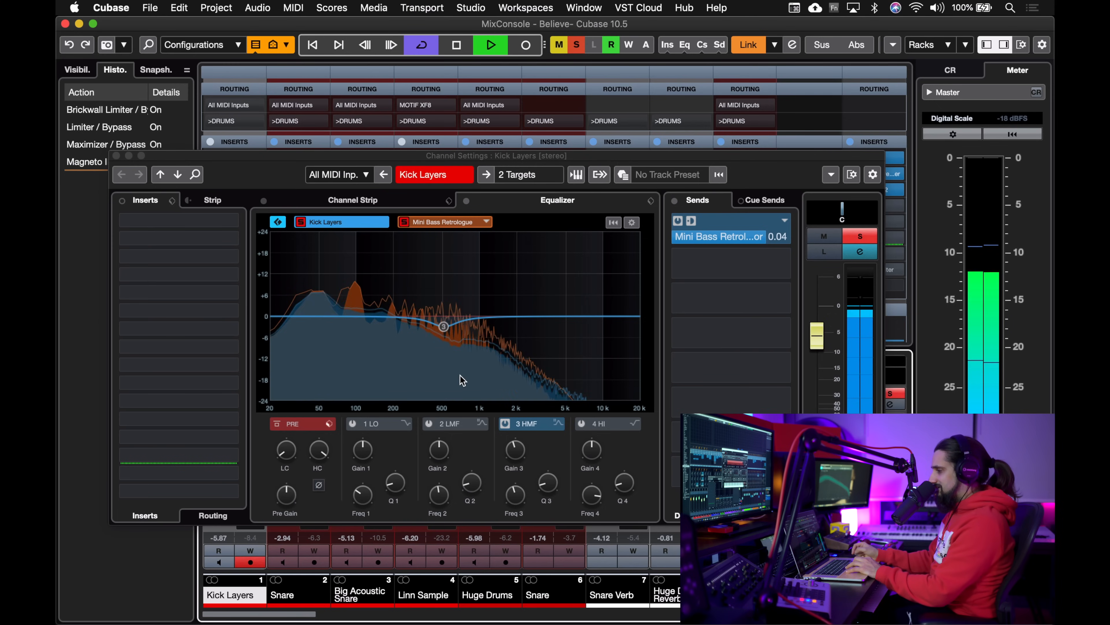
pyautogui.press('space')
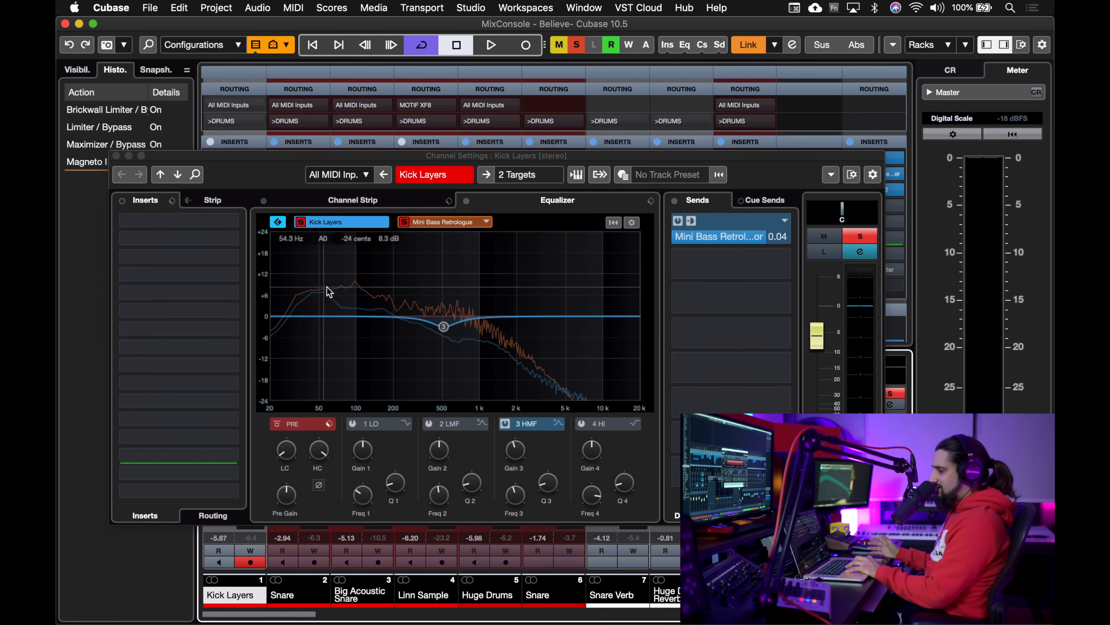
# Boost Kick Layers with EQ band 3 near 50 Hz, and move Mini Bass Retrologue's band 1 near 50 Hz at about 1 dB
pyautogui.moveTo(444, 326); pyautogui.dragTo(318, 298)
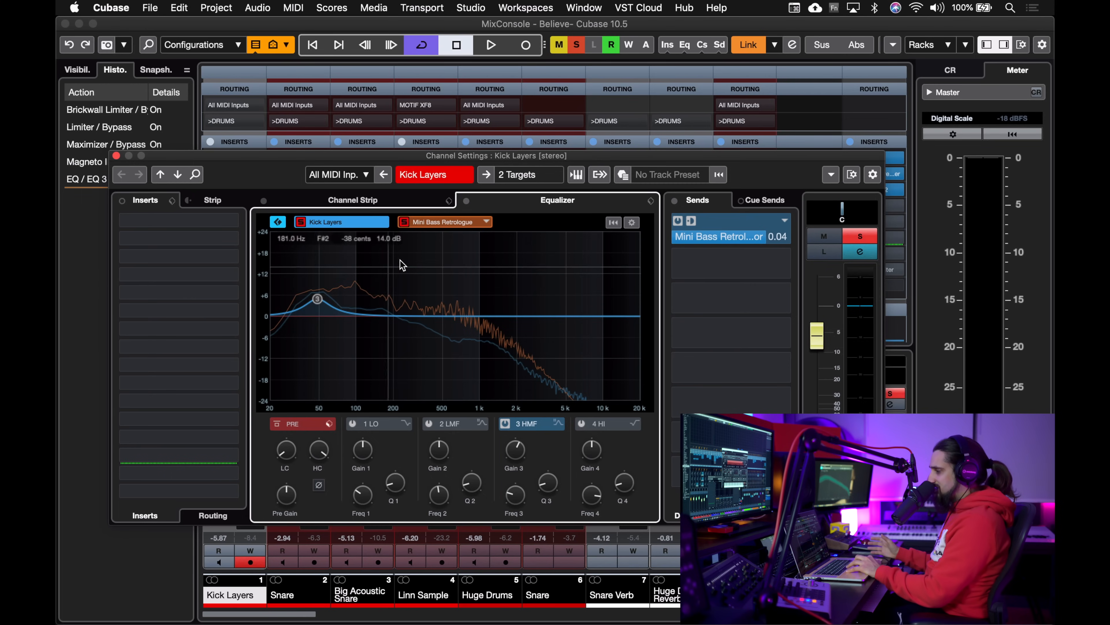
pyautogui.click(441, 223)
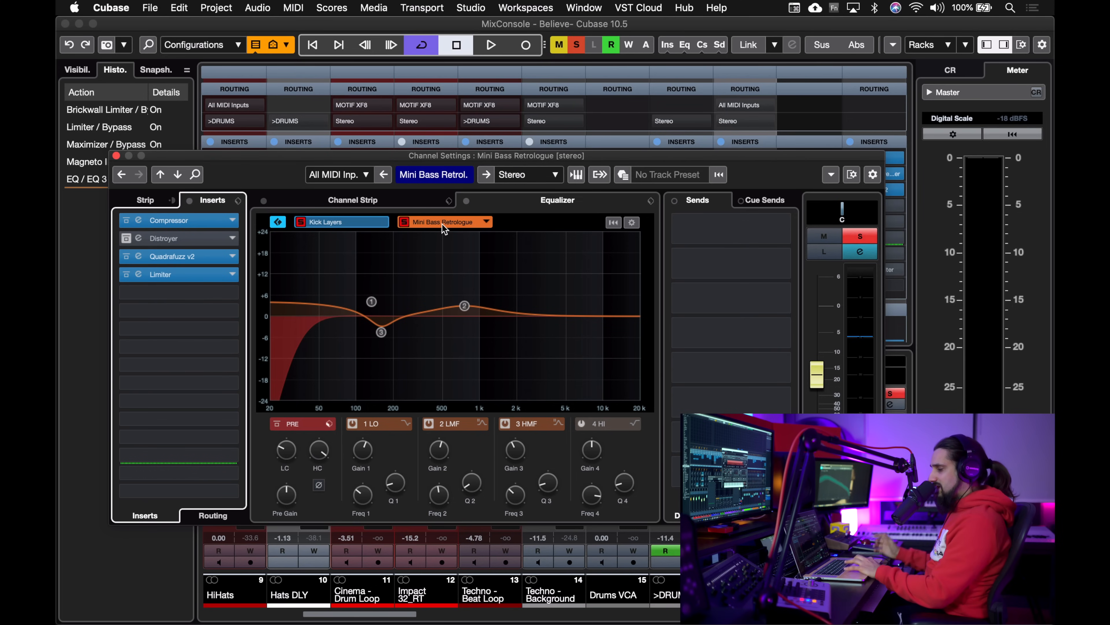
pyautogui.moveTo(372, 301); pyautogui.dragTo(347, 310)
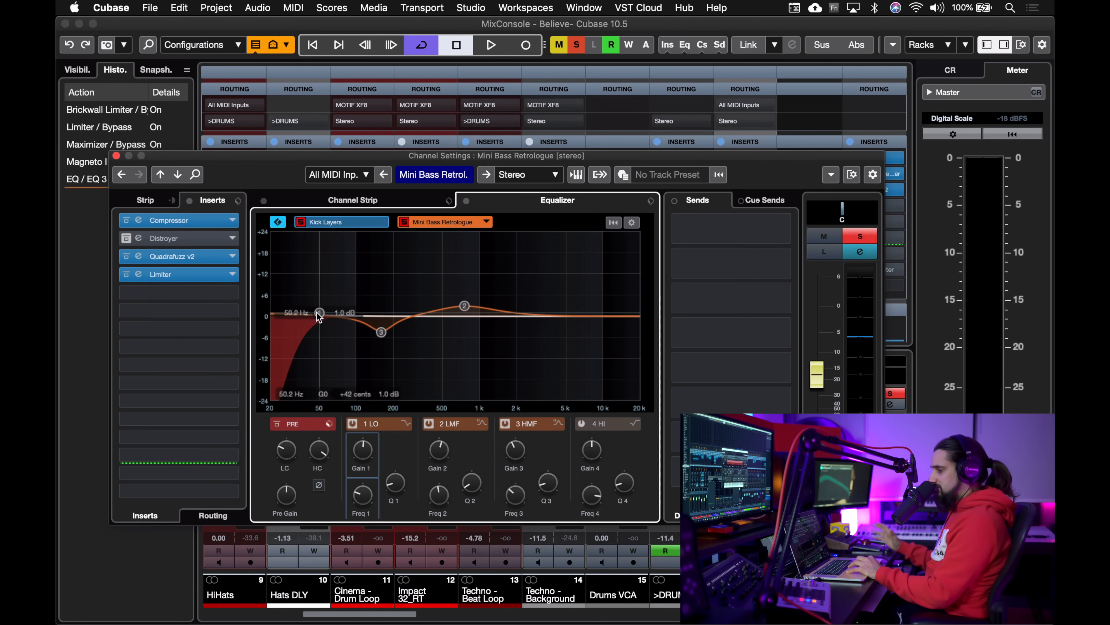
# Switch the equalizer back and forth between Kick Layers and Mini Bass Retrologue to compare their curves
pyautogui.click(366, 221)
pyautogui.click(435, 225)
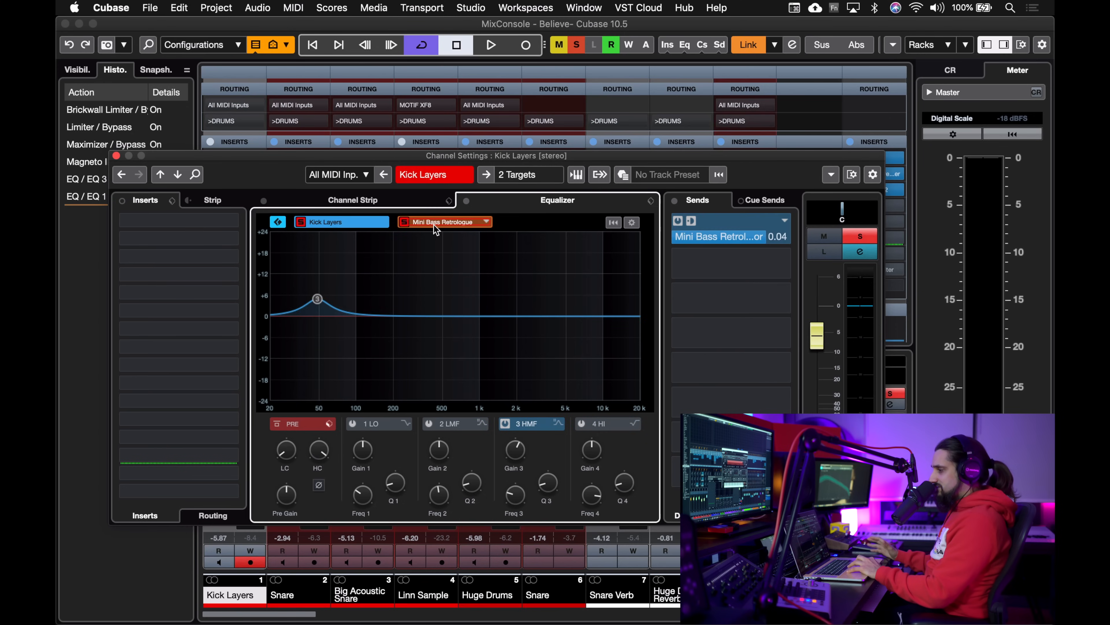
pyautogui.click(357, 223)
pyautogui.click(434, 224)
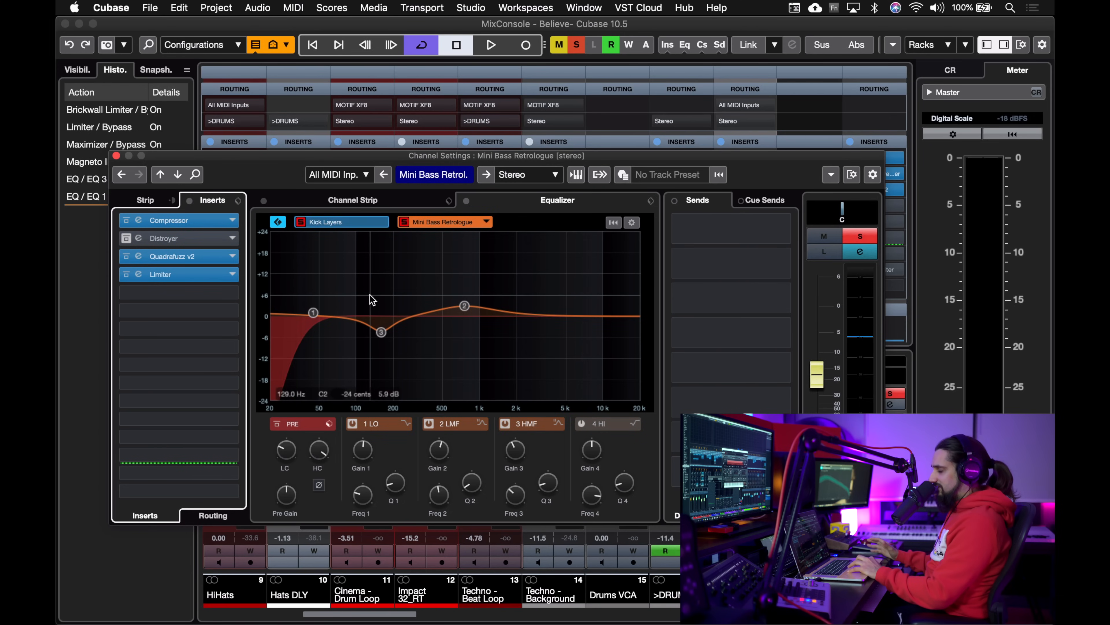
pyautogui.click(338, 223)
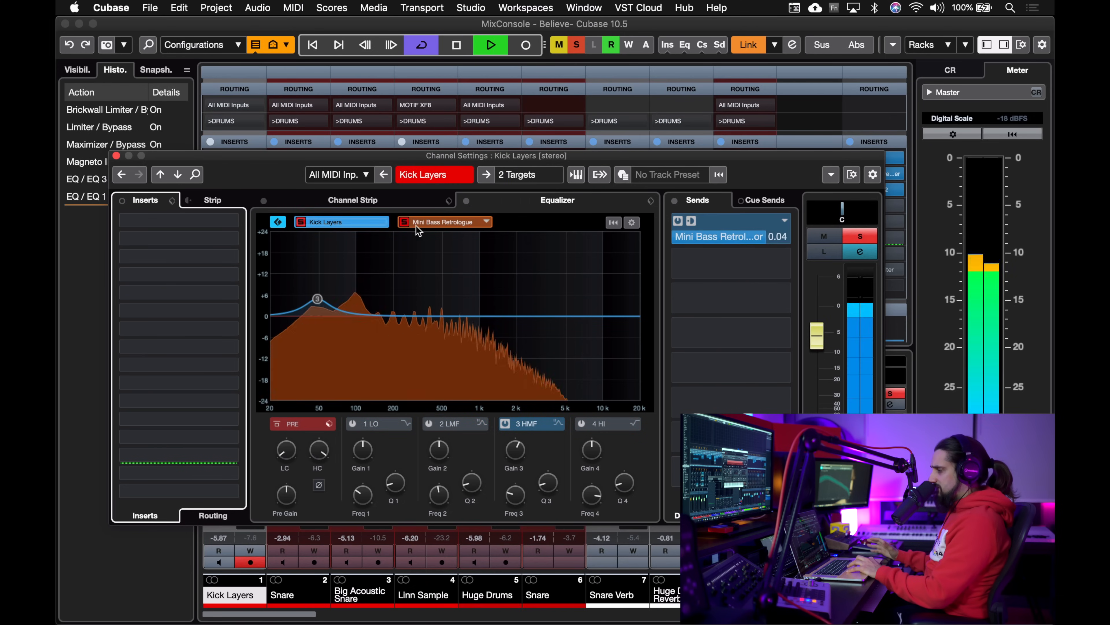
# During playback, move Mini Bass Retrologue's EQ band 3 to about 47.7 Hz at -4.9 dB, stop, and return to Kick Layers
pyautogui.click(434, 223)
pyautogui.moveTo(380, 333); pyautogui.dragTo(318, 336)
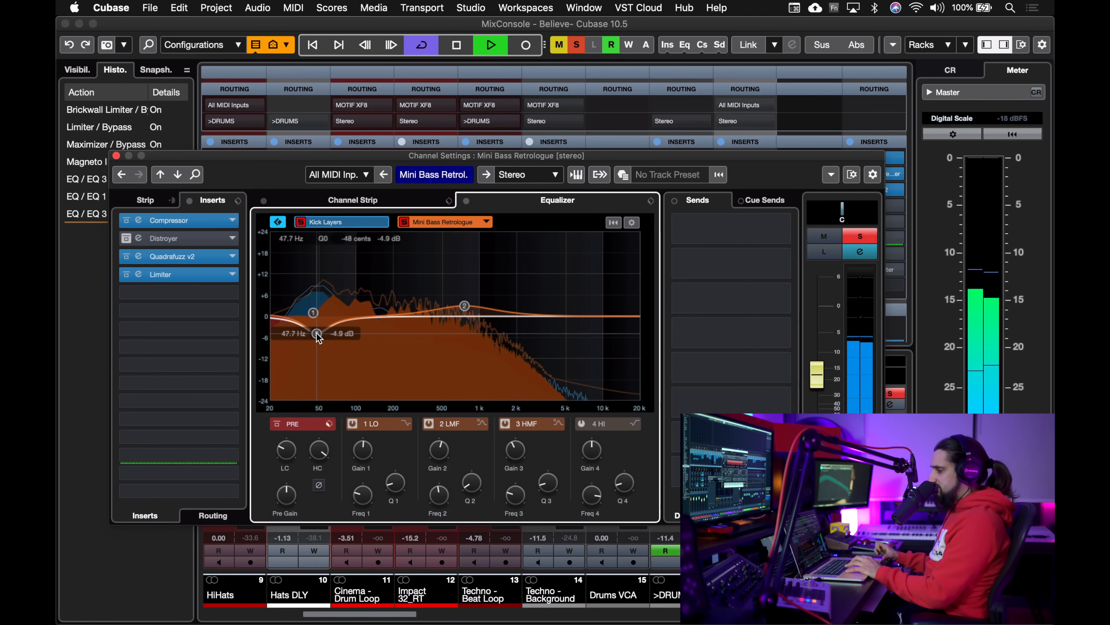
pyautogui.press('space')
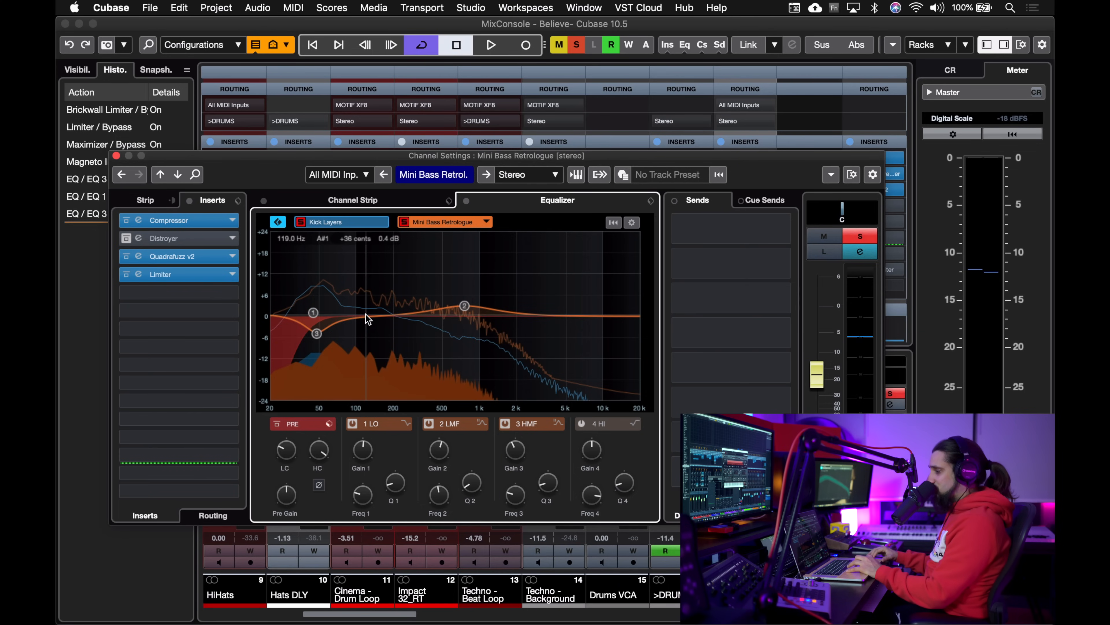
pyautogui.click(356, 221)
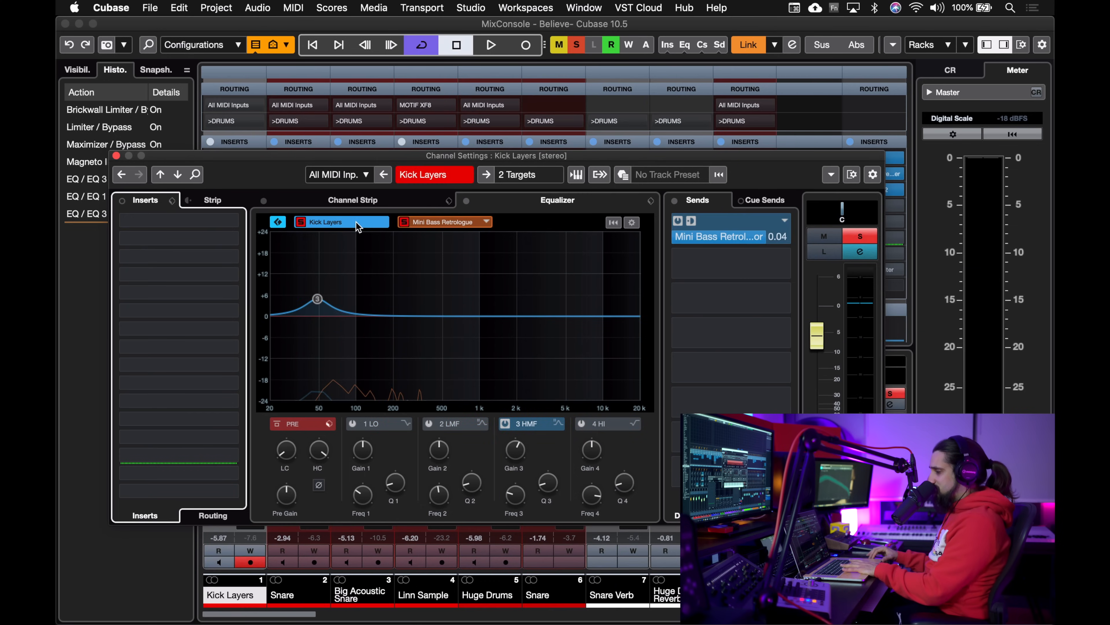
# During playback, cut Kick Layers by about 3 dB near 90 Hz with EQ band 2
pyautogui.press('space')
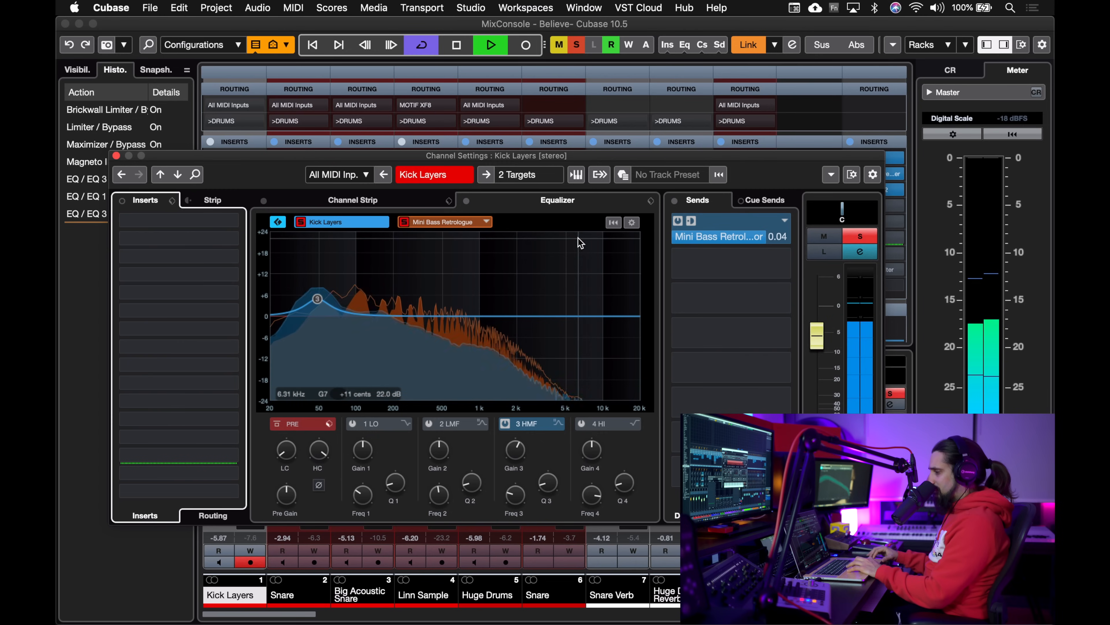
pyautogui.moveTo(371, 314); pyautogui.dragTo(350, 327)
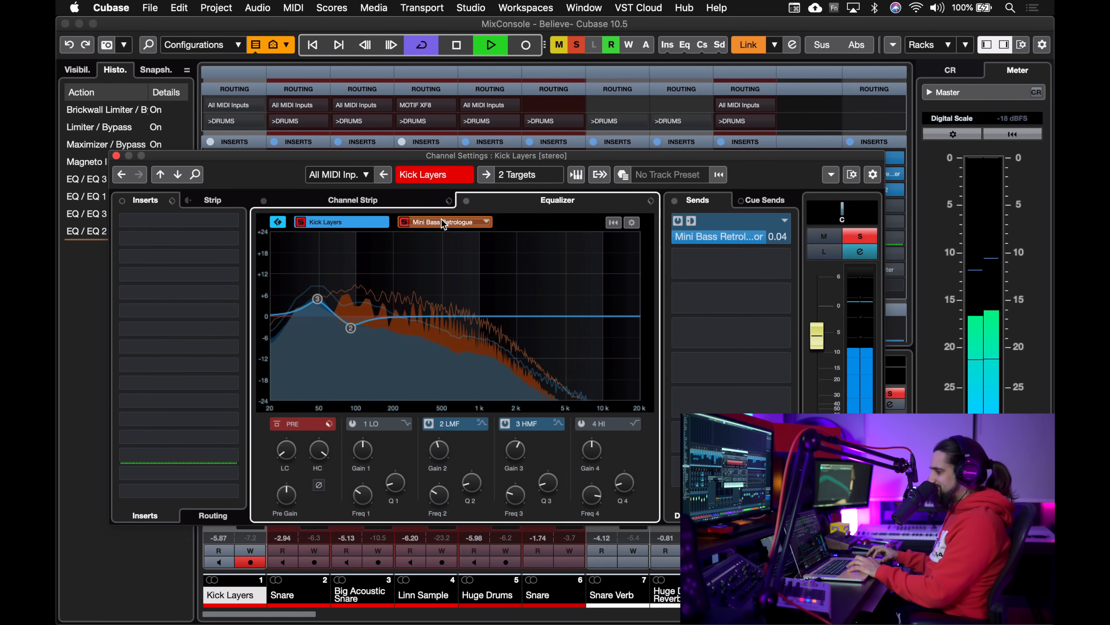
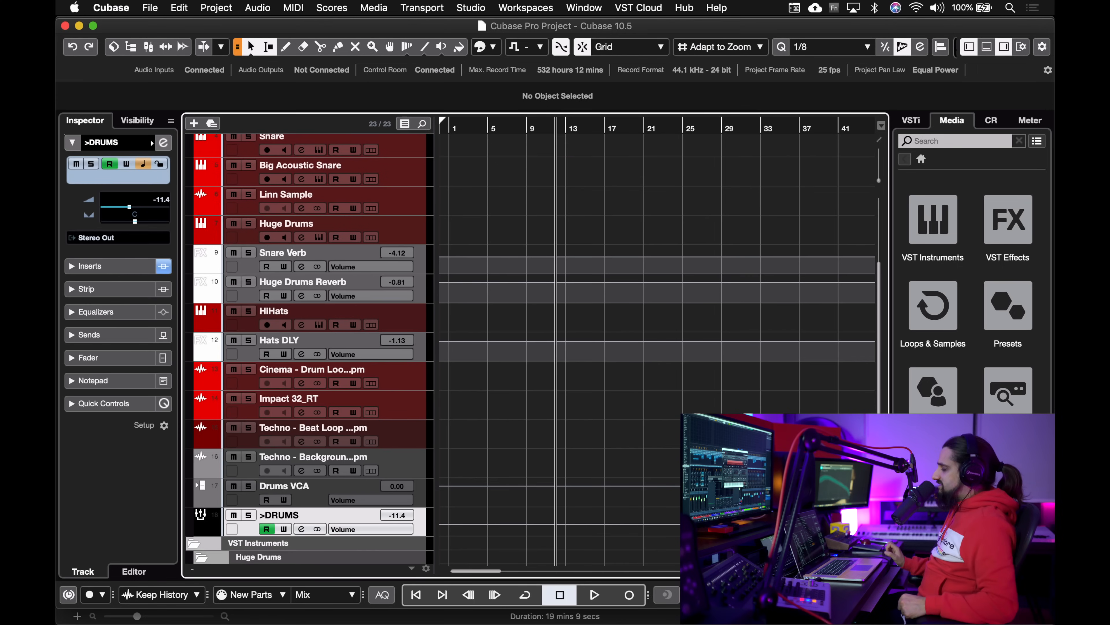
# Add one instrument track using Padshop, routed to Stereo Out
pyautogui.press('g')
pyautogui.press('g')
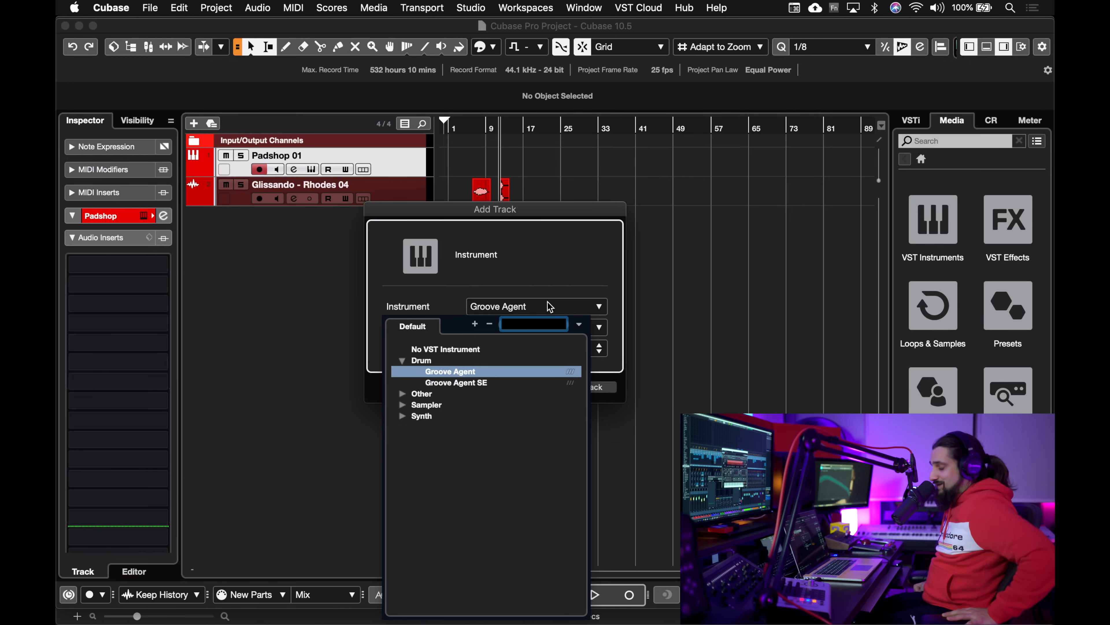
pyautogui.write('pad')
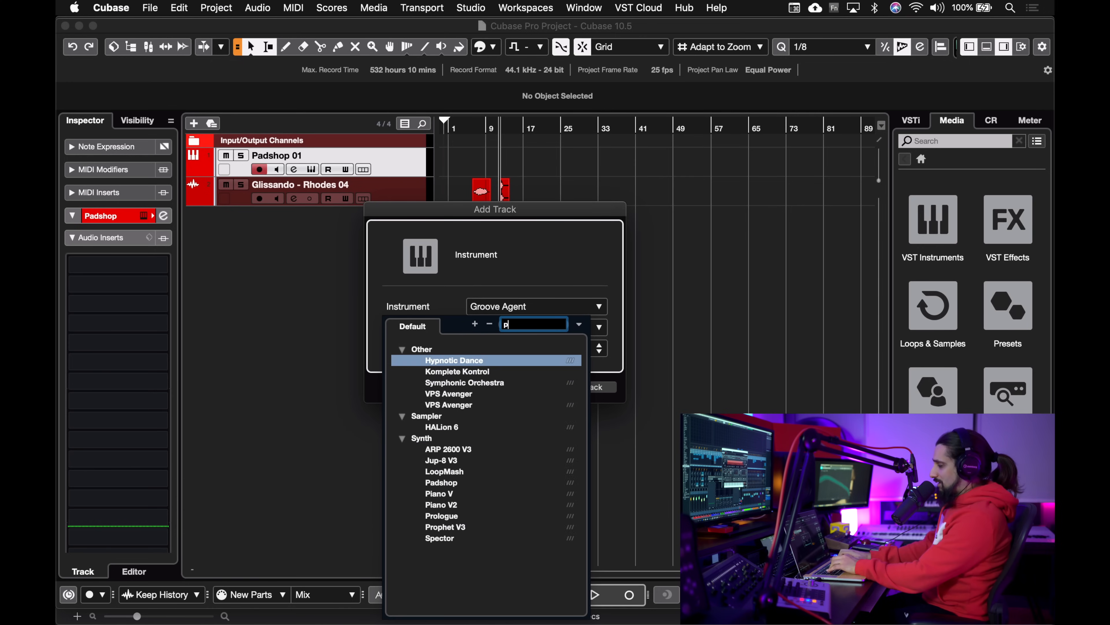
pyautogui.click(502, 362)
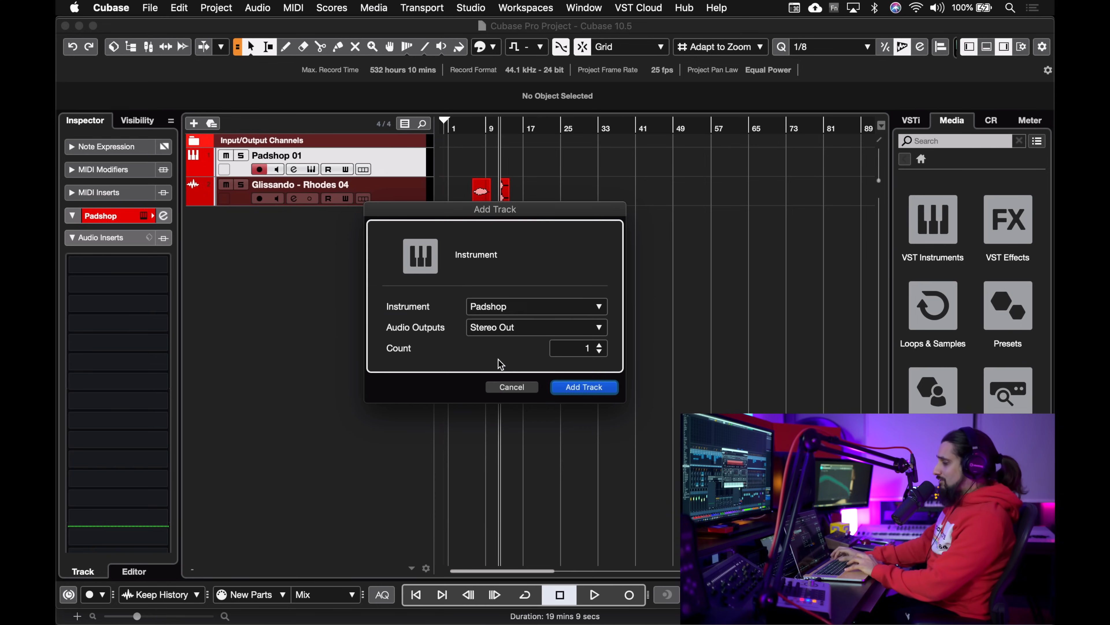
pyautogui.click(570, 389)
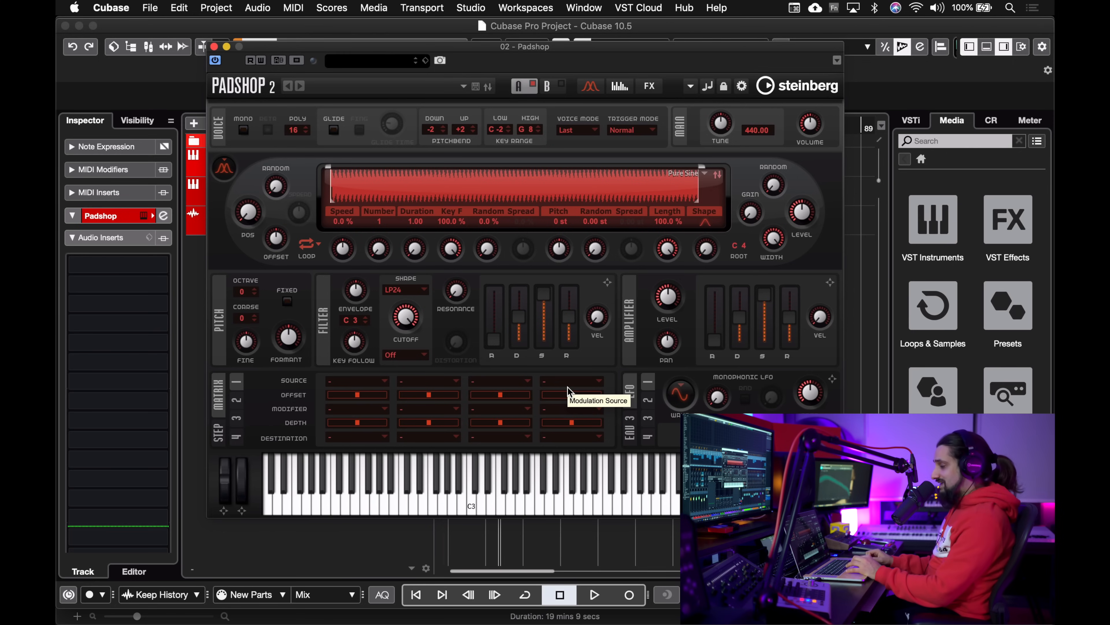
# Audition the Grand Piano event at bar 12 and load it into Padshop's oscillator as its sample
pyautogui.moveTo(471, 47); pyautogui.dragTo(522, 56)
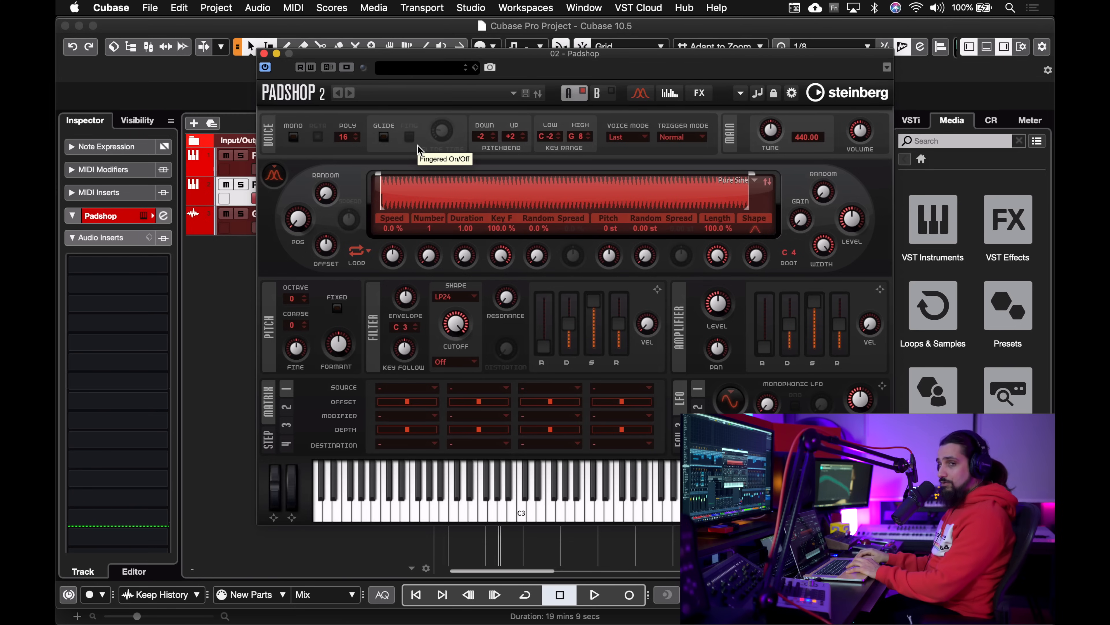
pyautogui.moveTo(407, 52); pyautogui.dragTo(628, 93)
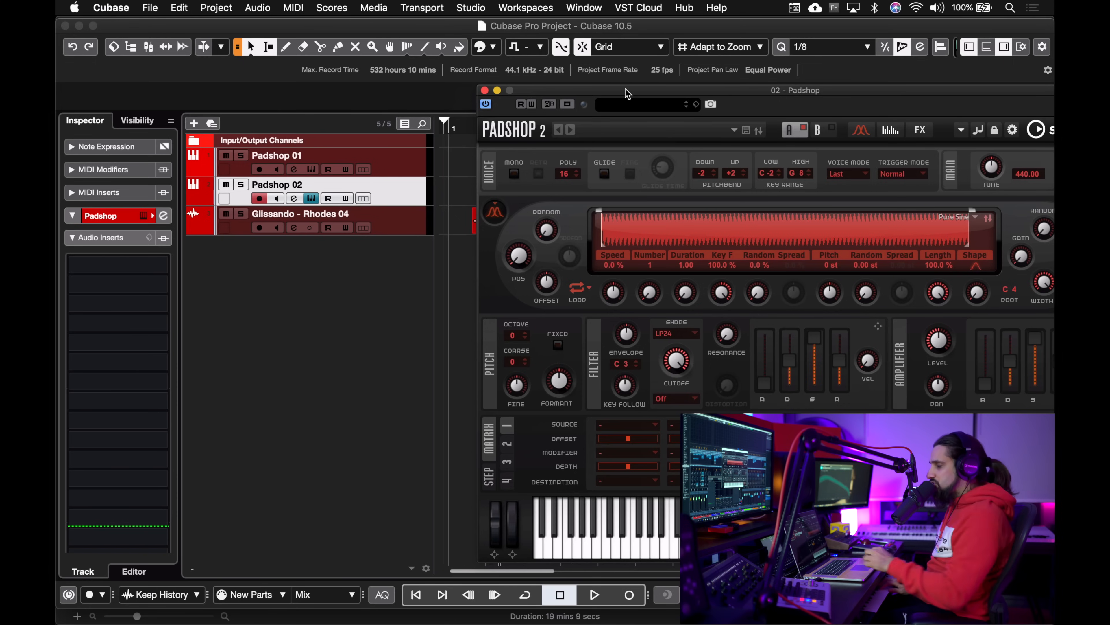
pyautogui.moveTo(607, 90); pyautogui.dragTo(662, 78)
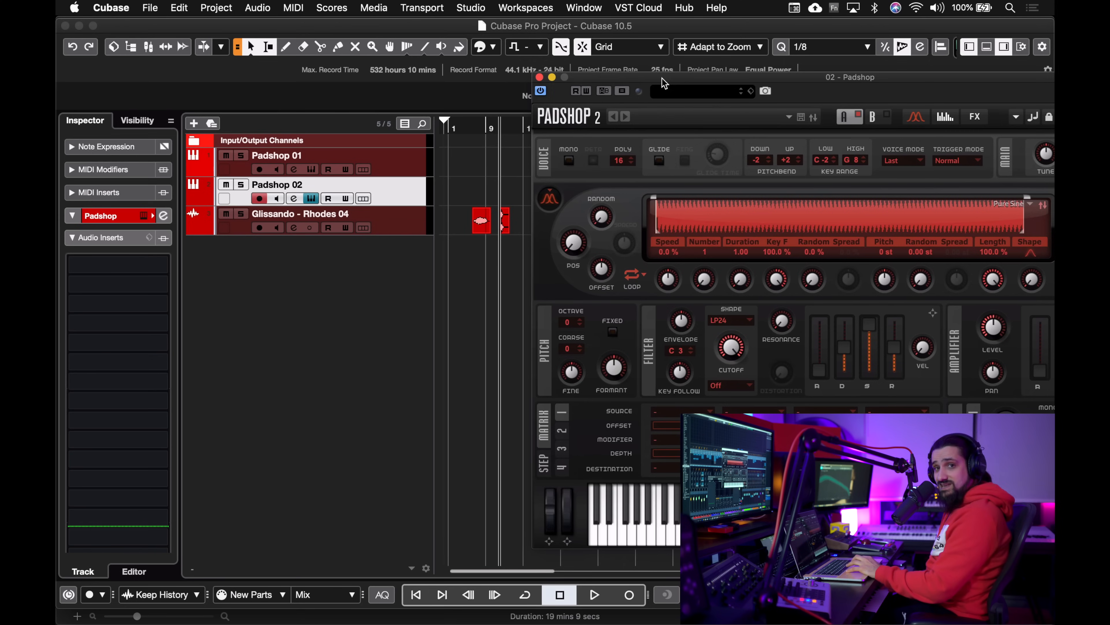
pyautogui.moveTo(661, 78); pyautogui.dragTo(367, 262)
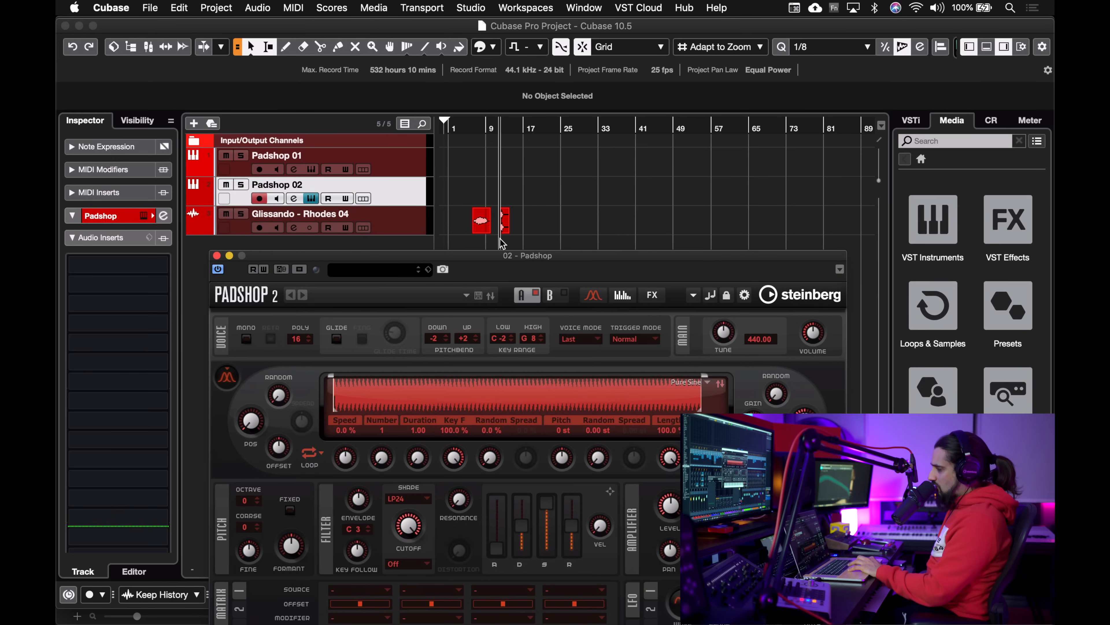
pyautogui.moveTo(509, 126); pyautogui.dragTo(511, 207)
pyautogui.click(533, 128)
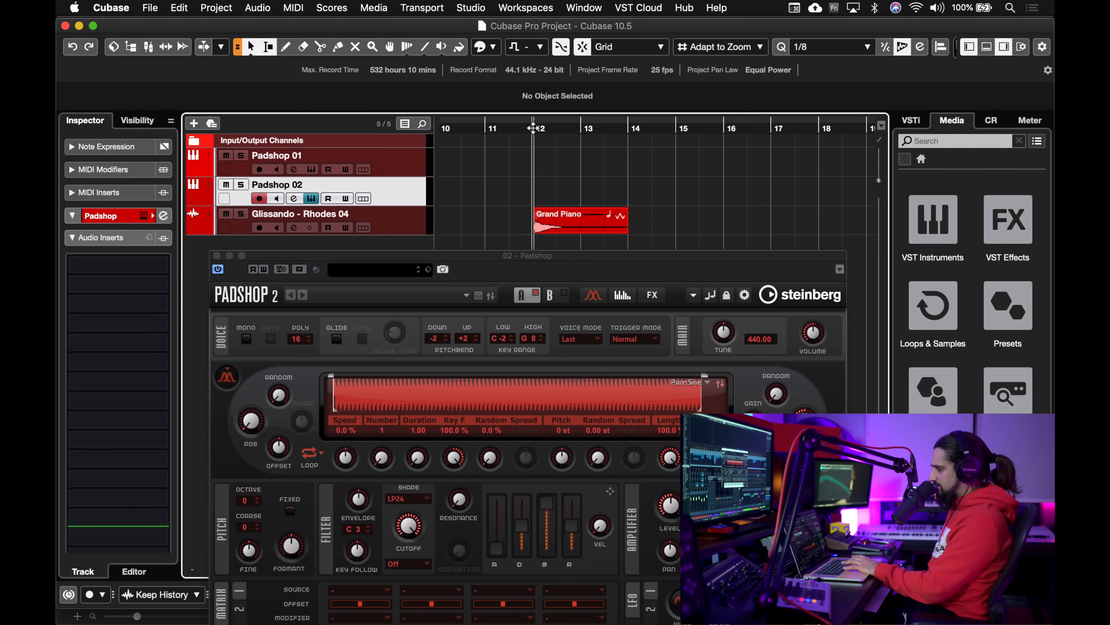
pyautogui.press('space')
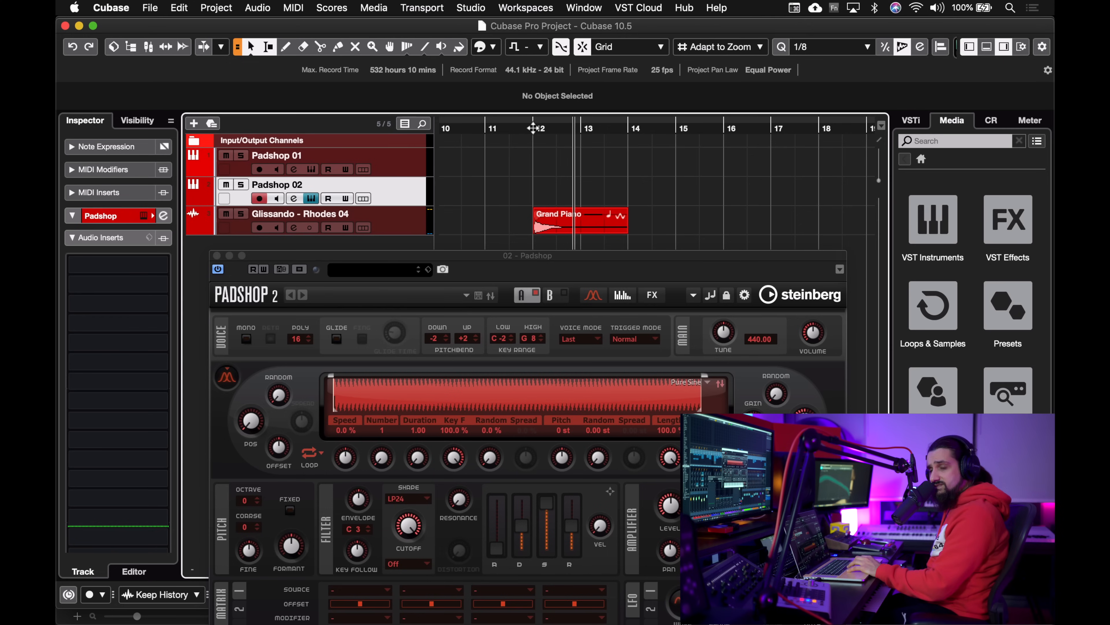
pyautogui.moveTo(572, 229); pyautogui.dragTo(386, 398)
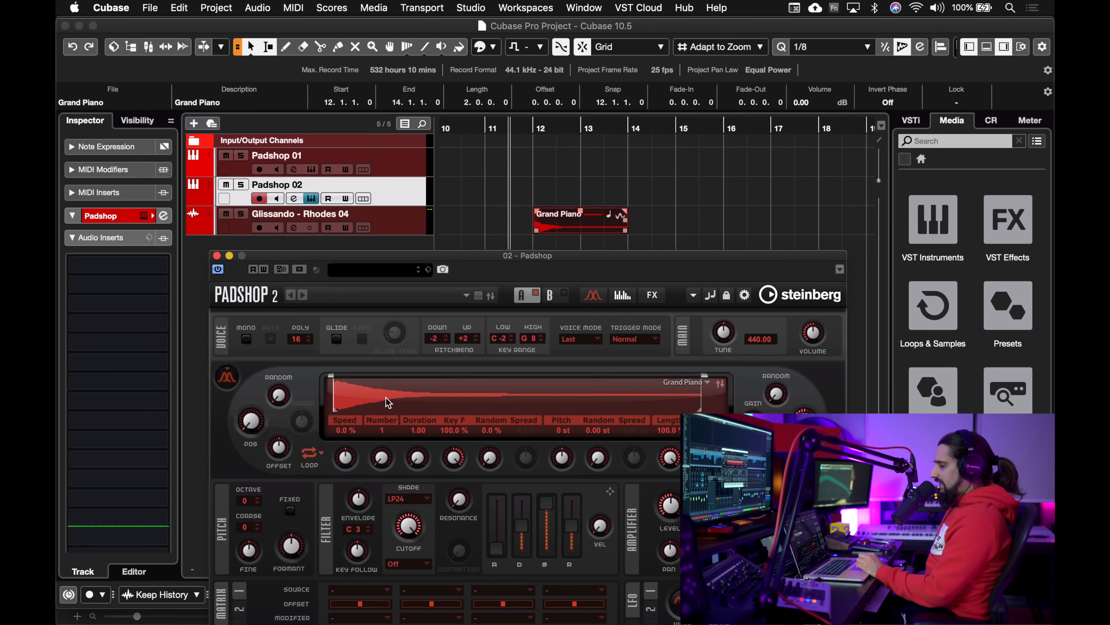
# Shift the granular oscillator's sample start slightly inward, and set Number 4, Duration 37.01, Random 29.5% and Speed 76%
pyautogui.moveTo(443, 255); pyautogui.dragTo(431, 76)
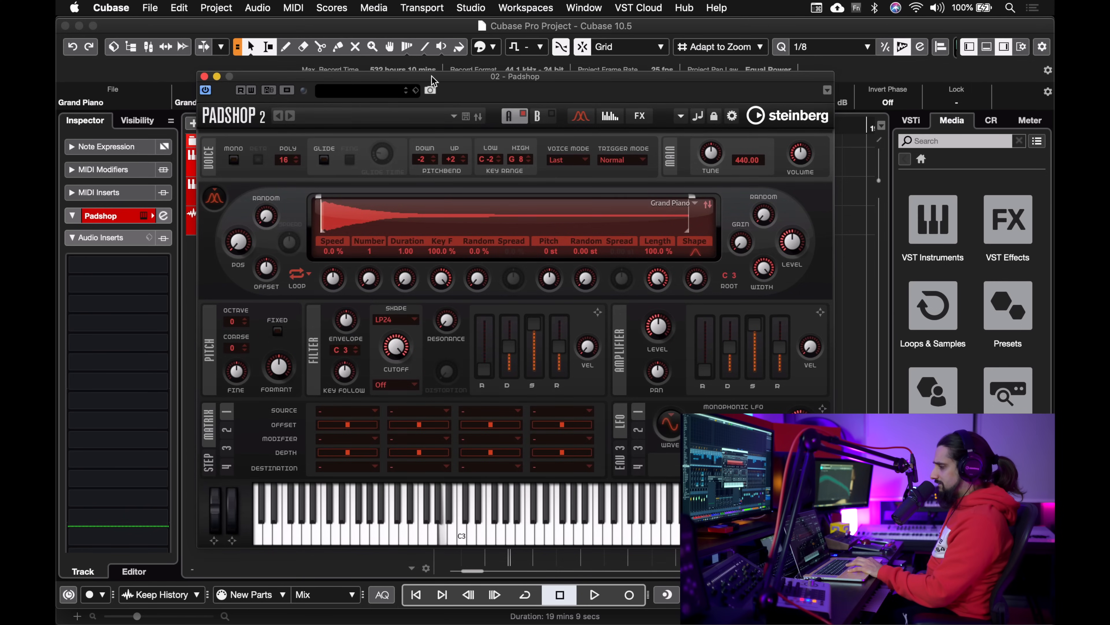
pyautogui.moveTo(318, 199); pyautogui.dragTo(340, 199)
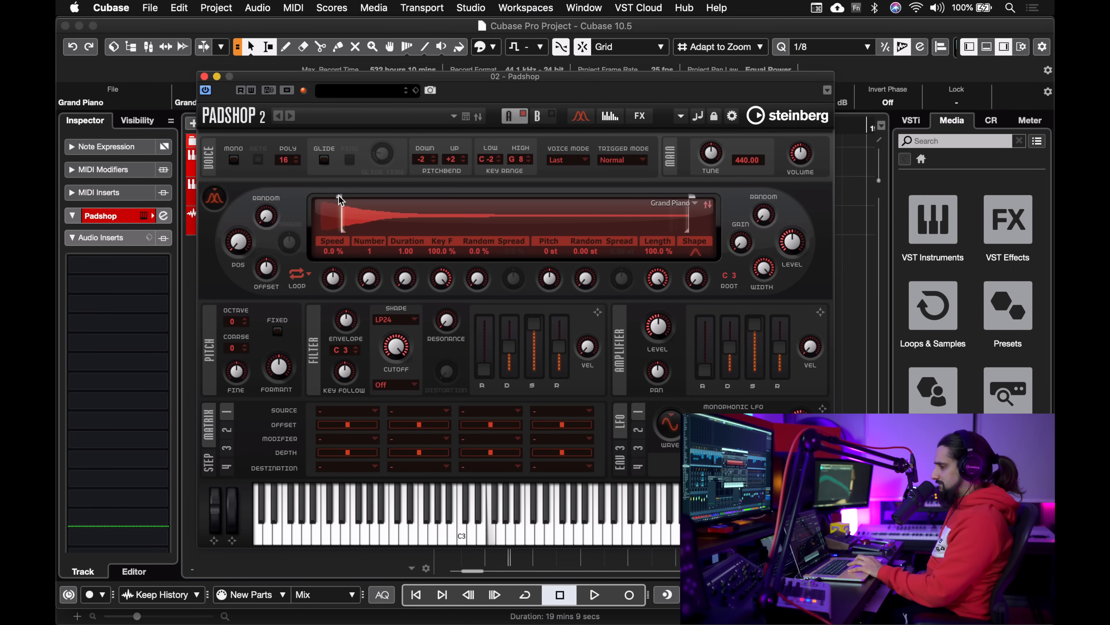
pyautogui.moveTo(367, 284); pyautogui.dragTo(378, 239)
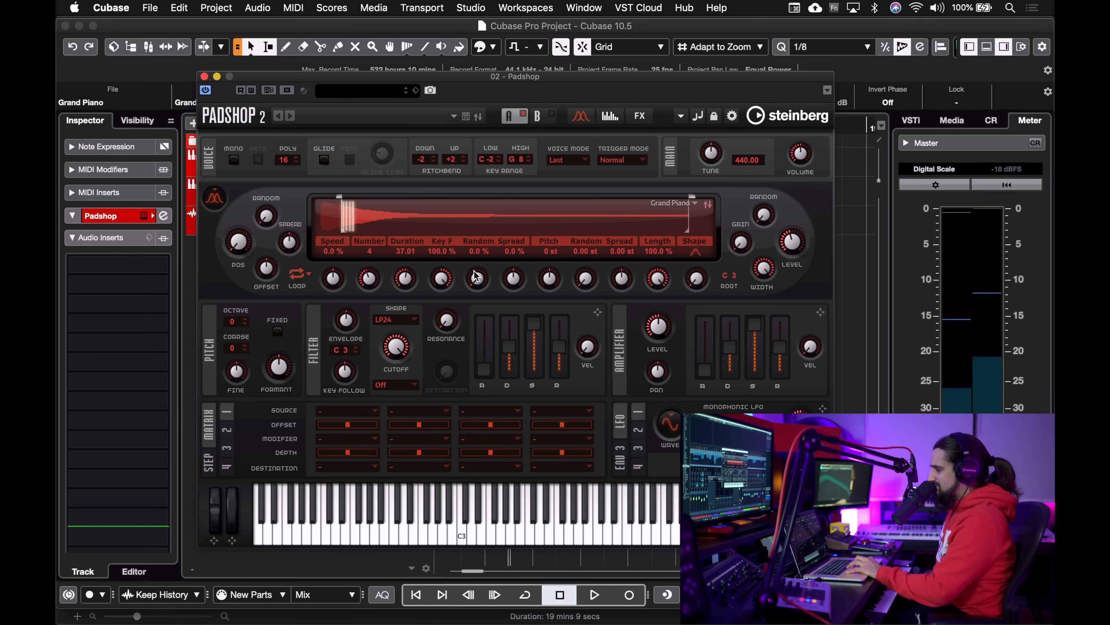
pyautogui.moveTo(475, 275); pyautogui.dragTo(479, 242)
pyautogui.moveTo(341, 285)
pyautogui.mouseDown()
pyautogui.moveTo(340, 253)
pyautogui.moveTo(336, 303)
pyautogui.moveTo(342, 267)
pyautogui.mouseUp()
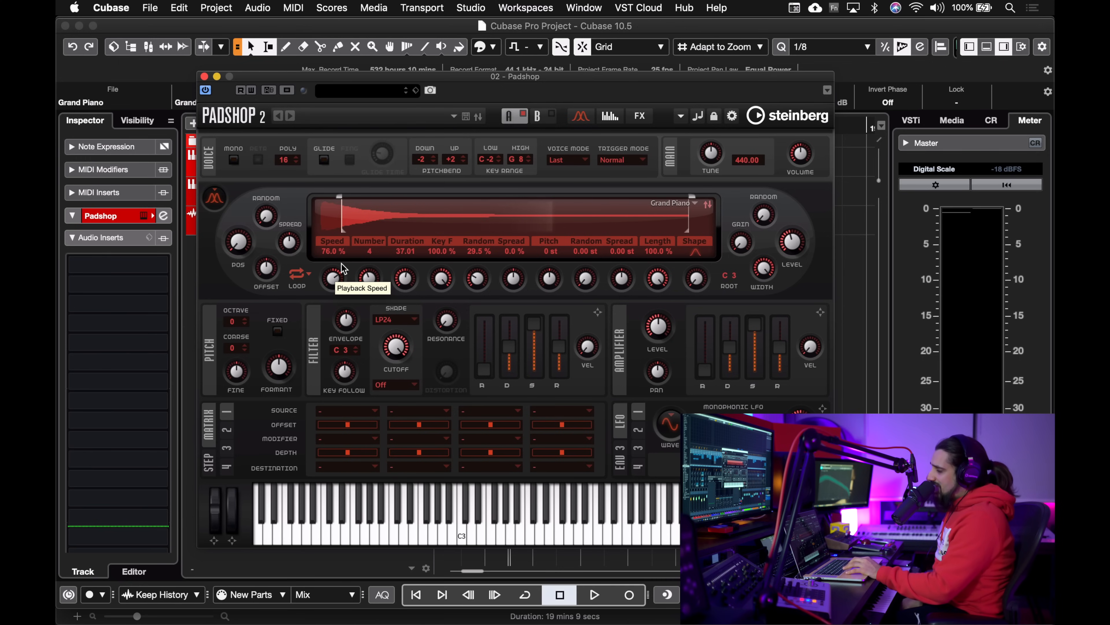
# Switch the oscillator to spectral mode and move the start marker back to the beginning of the Grand Piano sample
pyautogui.moveTo(233, 228)
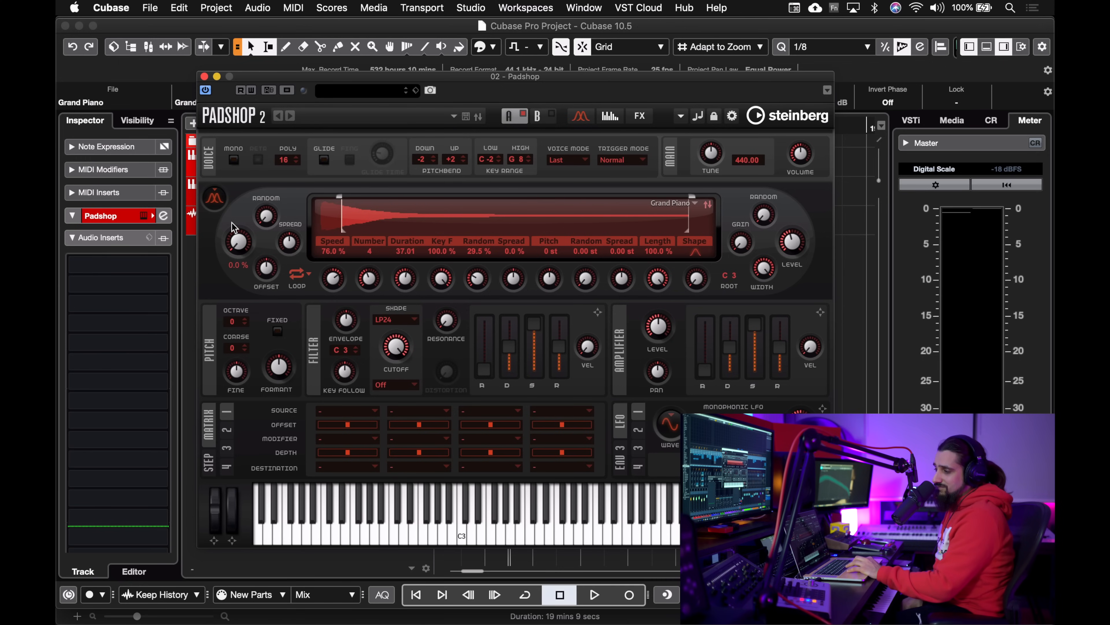
pyautogui.click(213, 198)
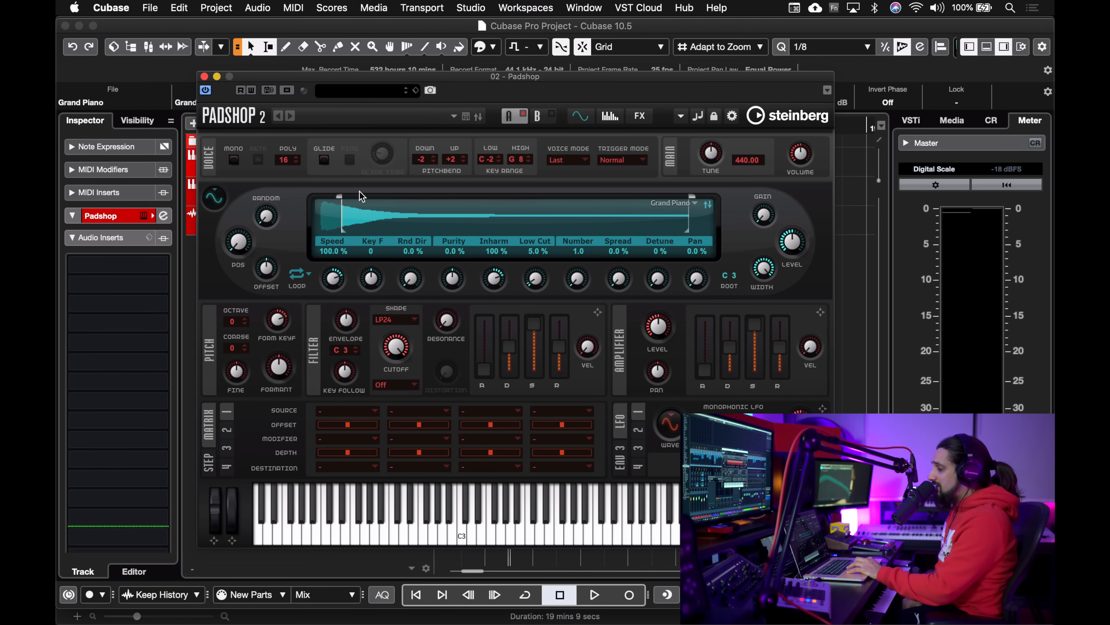
pyautogui.moveTo(340, 199); pyautogui.dragTo(308, 197)
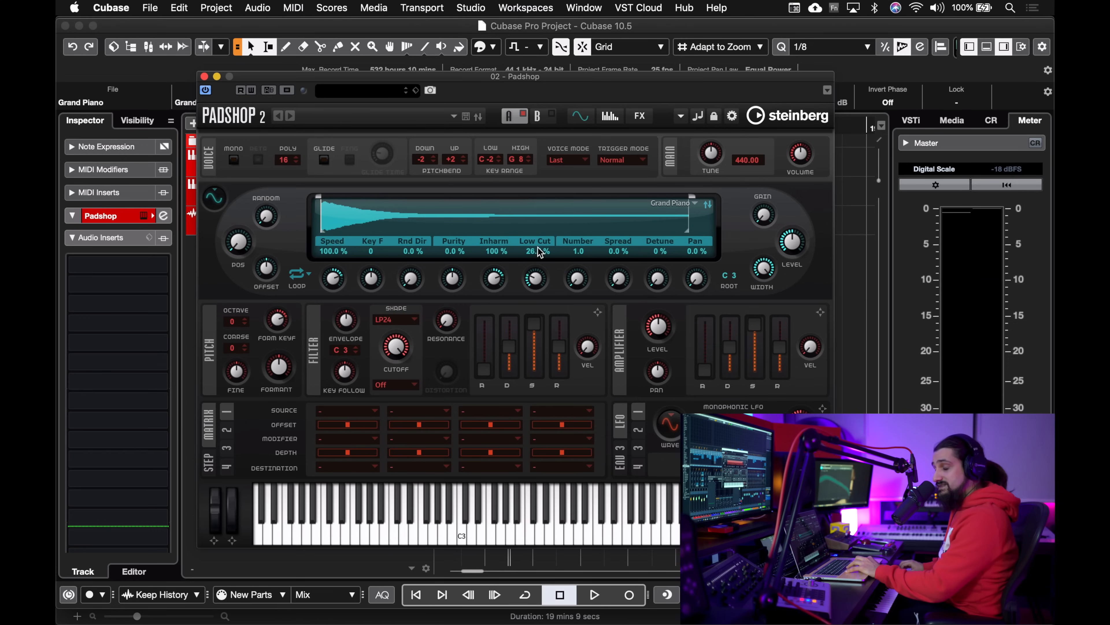
# Set the spectral oscillator's Low Cut to 9% and its Speed to 0% while playing notes
pyautogui.moveTo(542, 233); pyautogui.dragTo(514, 248)
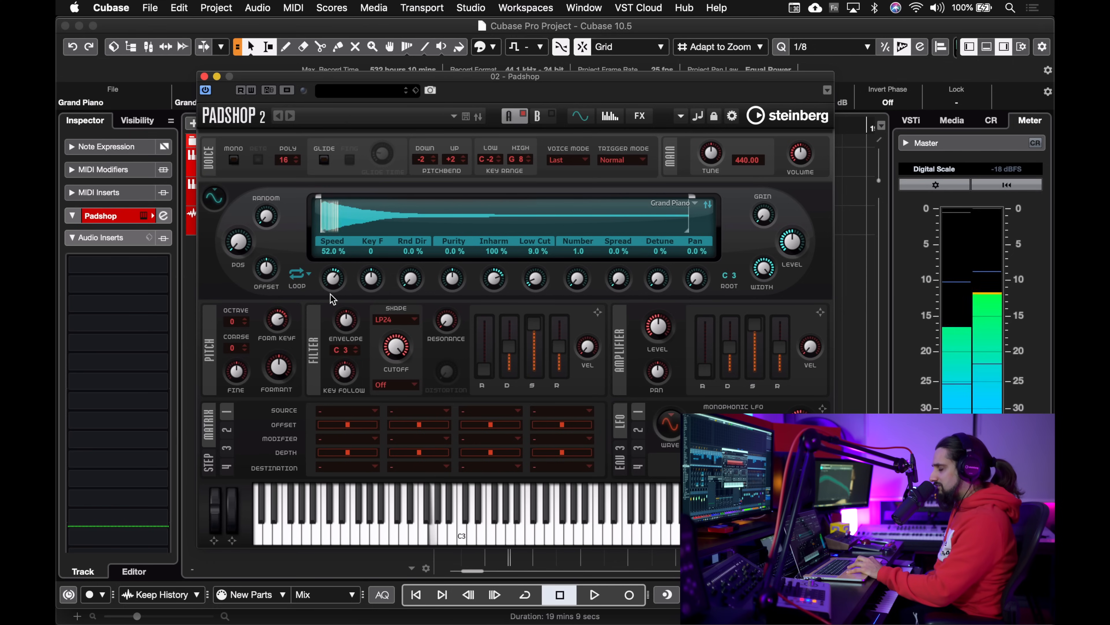
pyautogui.moveTo(334, 279); pyautogui.dragTo(335, 305)
pyautogui.moveTo(329, 253); pyautogui.dragTo(334, 283)
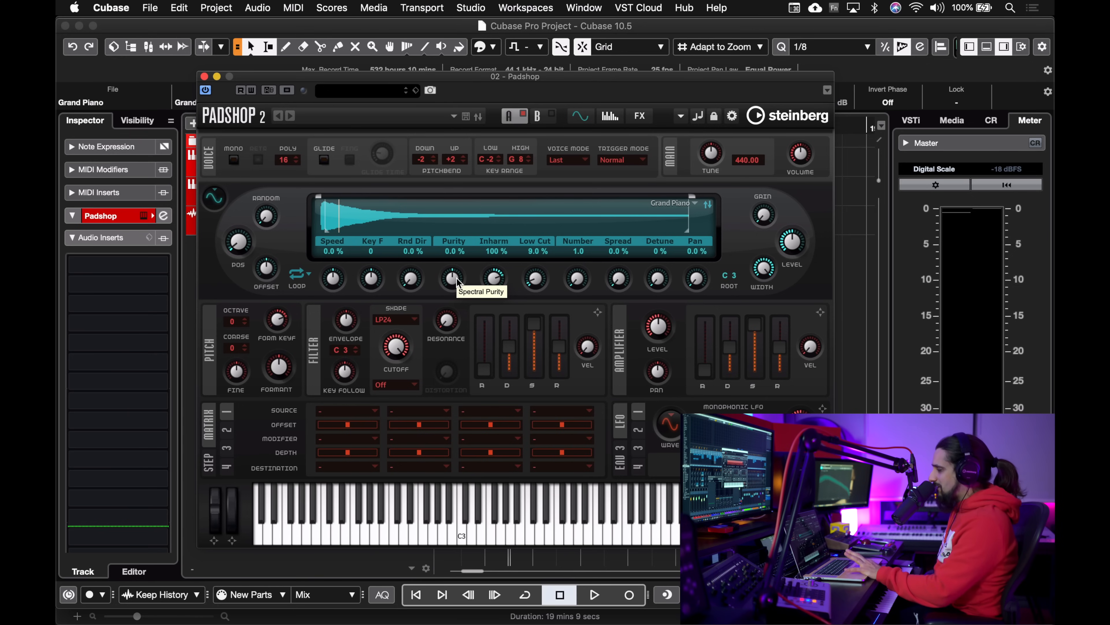
# Set Low Cut to 20% and vary Purity between 90% and 9%, leaving it at 71%
pyautogui.moveTo(454, 276); pyautogui.dragTo(466, 236)
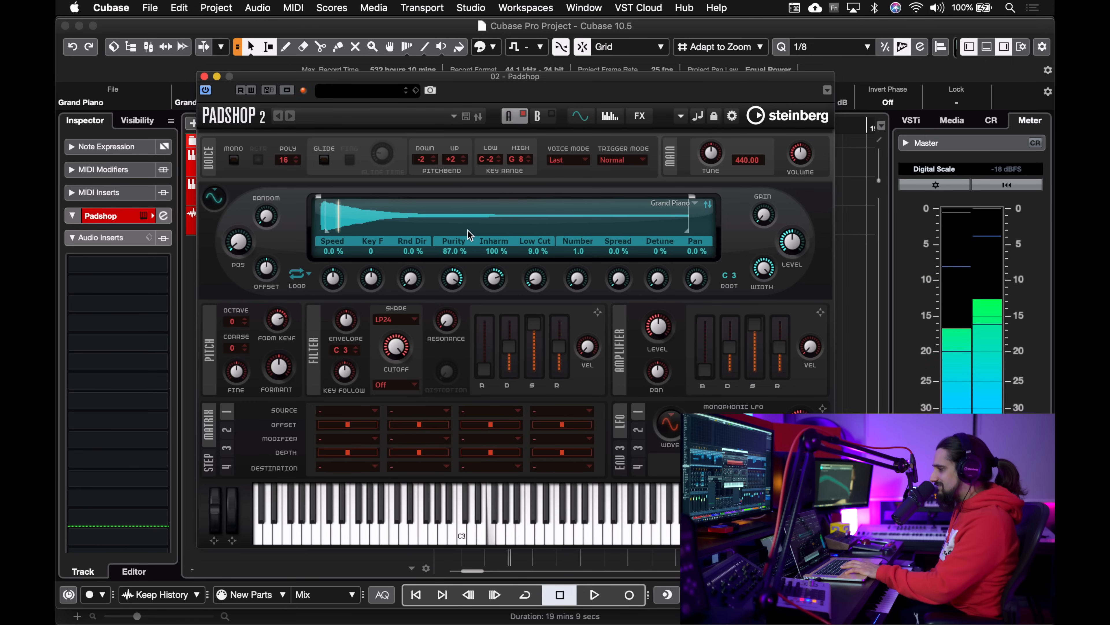
pyautogui.moveTo(532, 280); pyautogui.dragTo(532, 266)
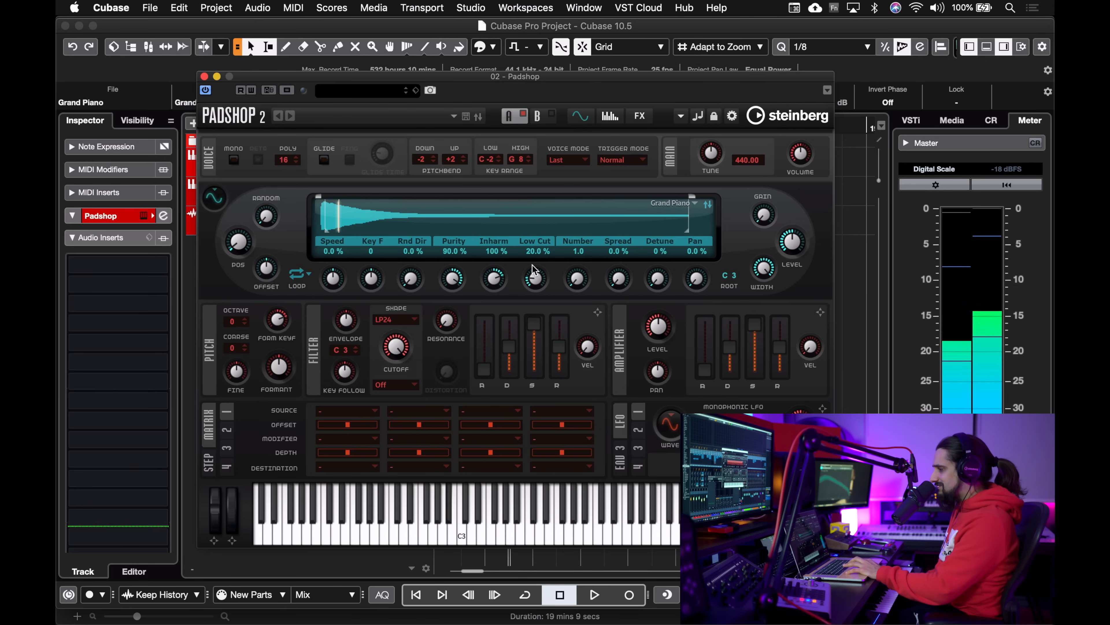
pyautogui.moveTo(454, 281); pyautogui.dragTo(457, 348)
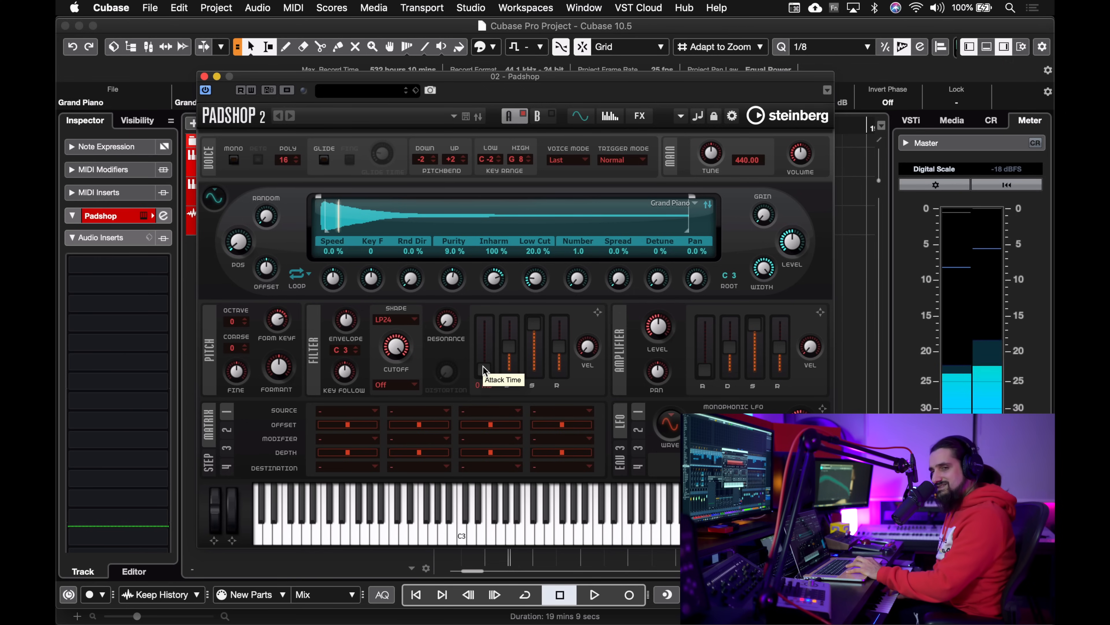
pyautogui.moveTo(453, 280); pyautogui.dragTo(479, 241)
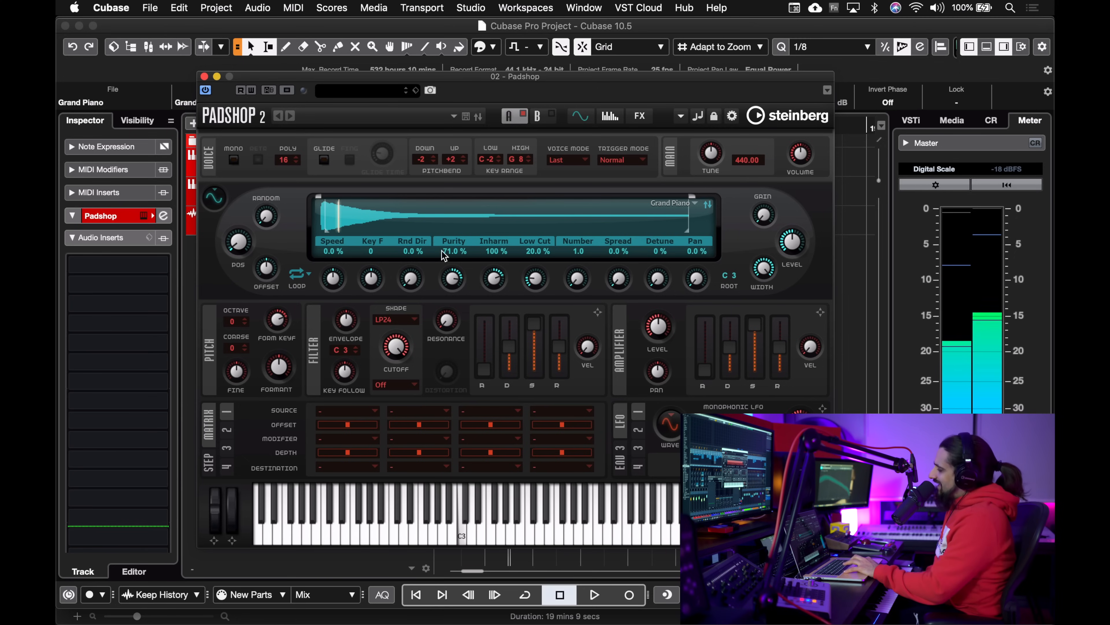
# Set the spectral oscillator's Inharm to 2% and its Purity to 4%
pyautogui.moveTo(494, 278); pyautogui.dragTo(450, 328)
pyautogui.moveTo(493, 278); pyautogui.dragTo(463, 324)
pyautogui.moveTo(473, 262)
pyautogui.mouseDown()
pyautogui.moveTo(464, 313)
pyautogui.moveTo(480, 278)
pyautogui.mouseUp()
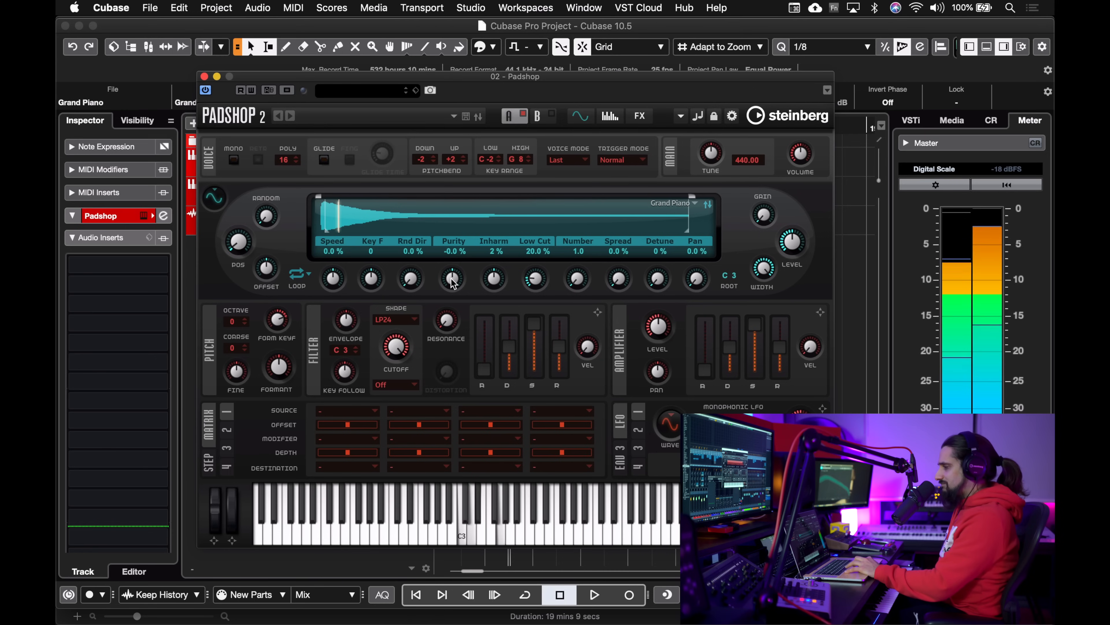
pyautogui.moveTo(454, 275)
pyautogui.mouseDown()
pyautogui.moveTo(457, 265)
pyautogui.moveTo(453, 279)
pyautogui.mouseUp()
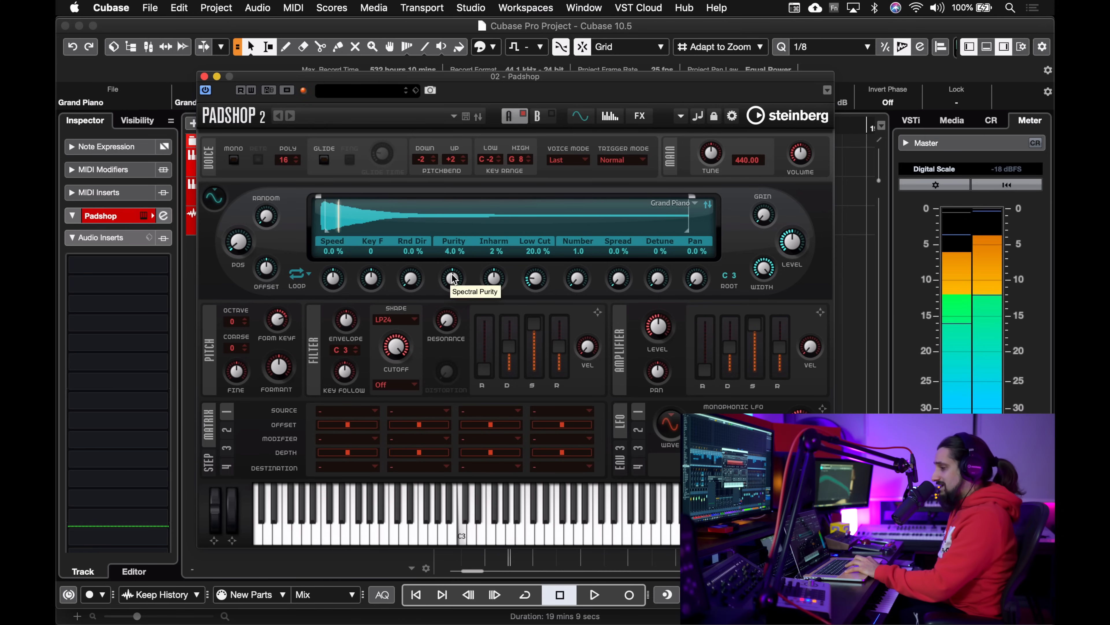
# Lower the spectral oscillator's Formant and assign the Mod Wheel to modulate it
pyautogui.moveTo(280, 363); pyautogui.dragTo(278, 380)
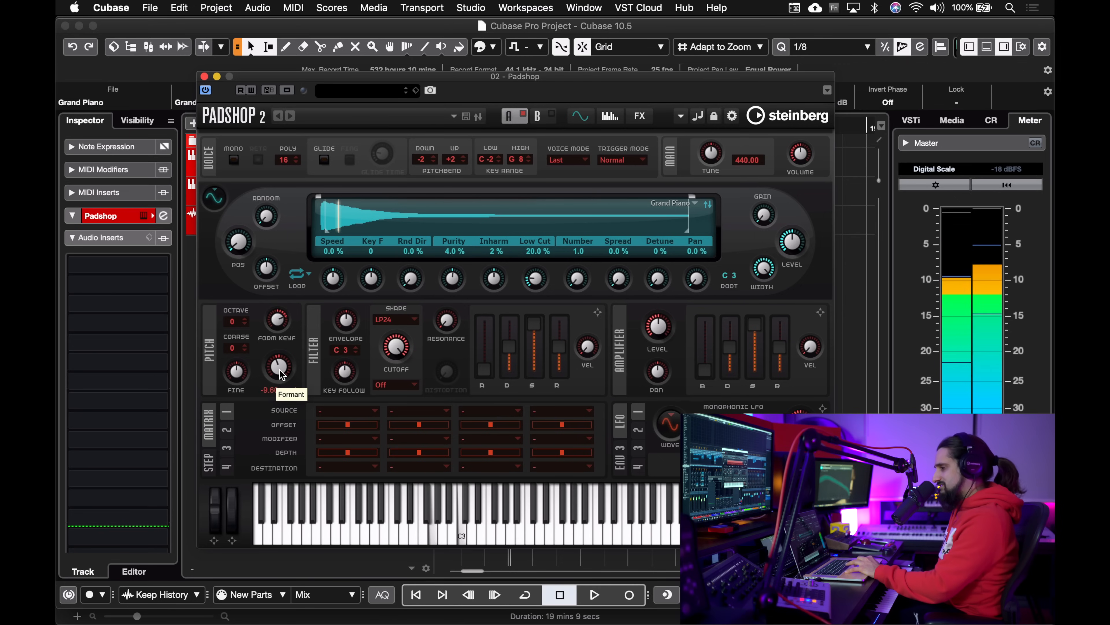
pyautogui.moveTo(232, 541); pyautogui.dragTo(279, 369)
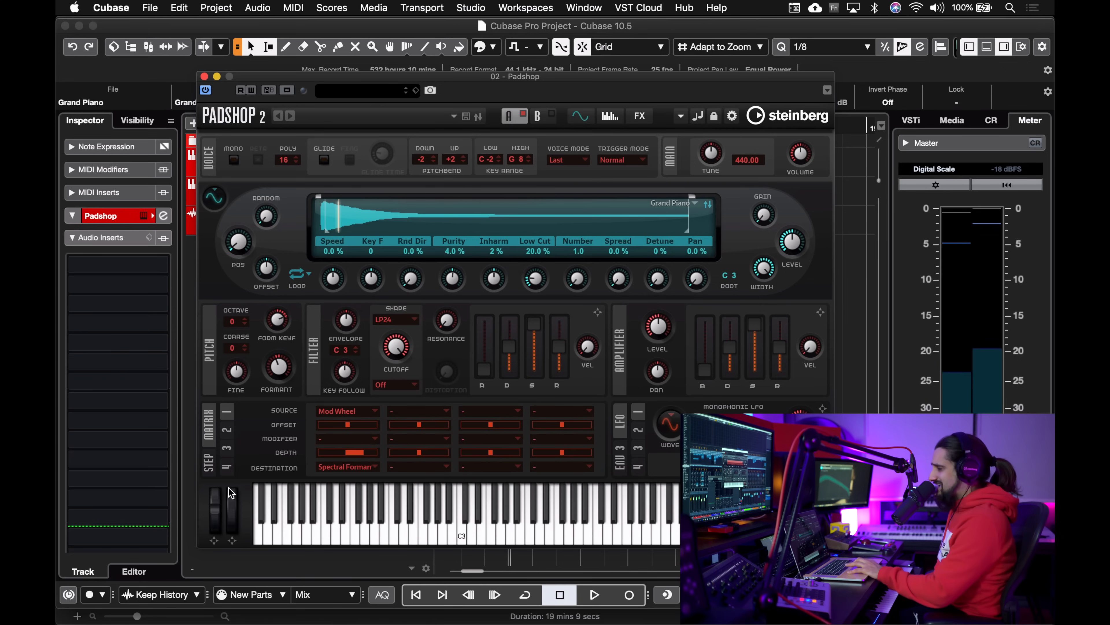
# Enable Padshop's Global Reverb with Chorusing, and return to the spectral oscillator page
pyautogui.click(638, 117)
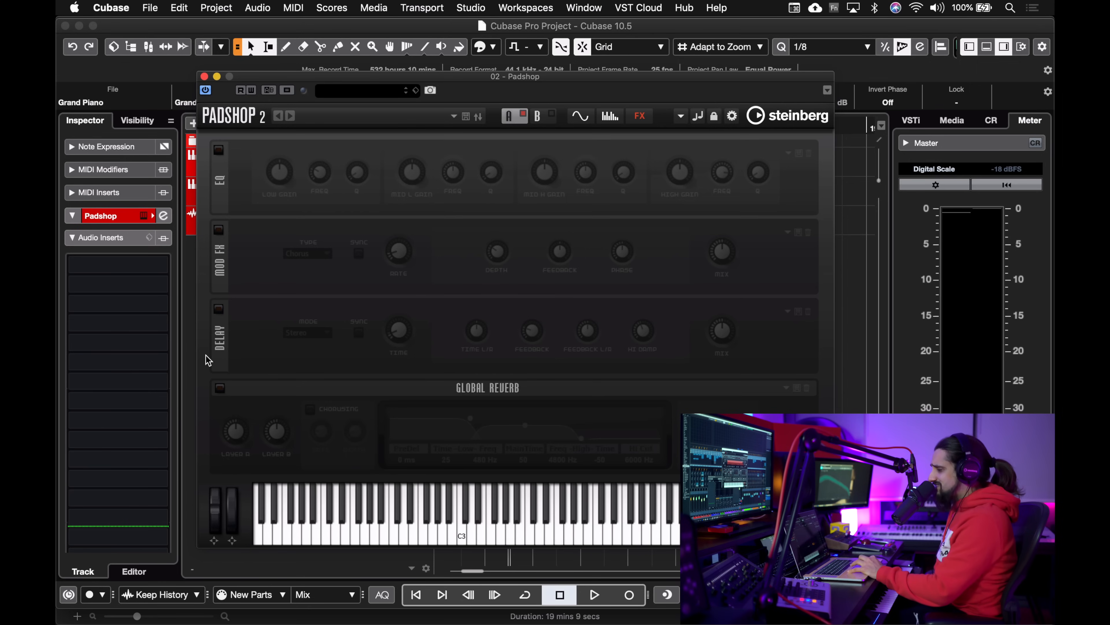
pyautogui.click(220, 388)
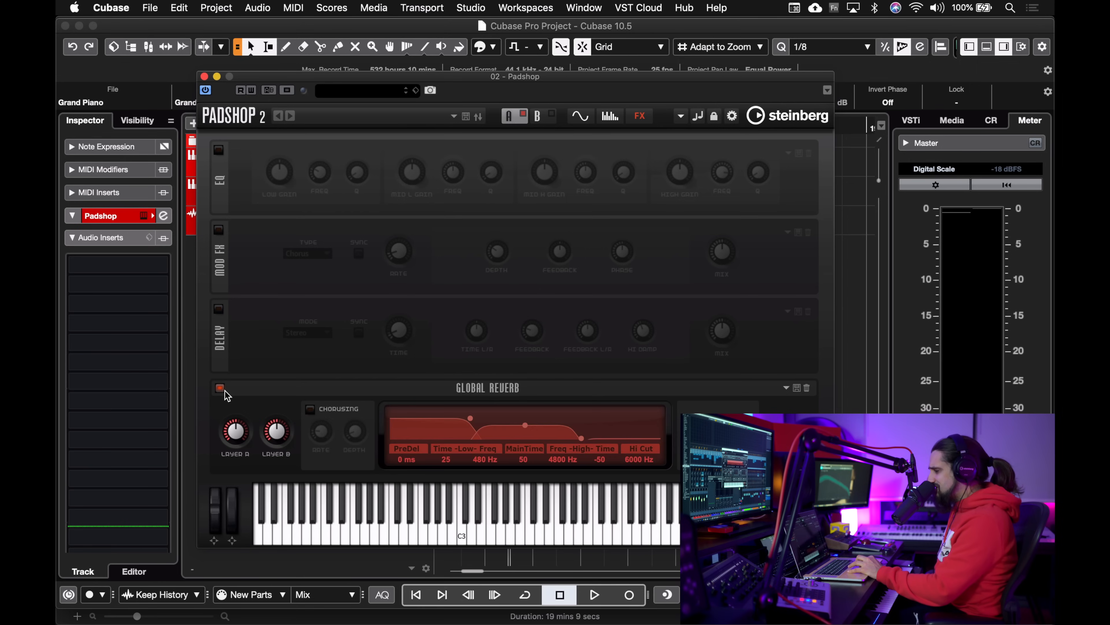
pyautogui.click(311, 410)
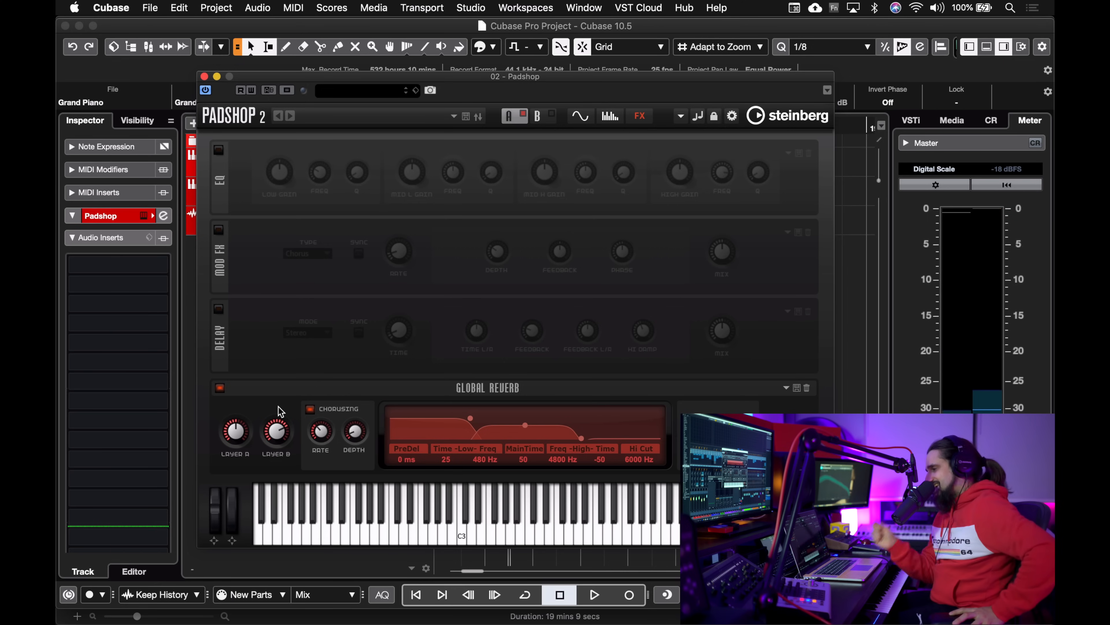
pyautogui.click(583, 118)
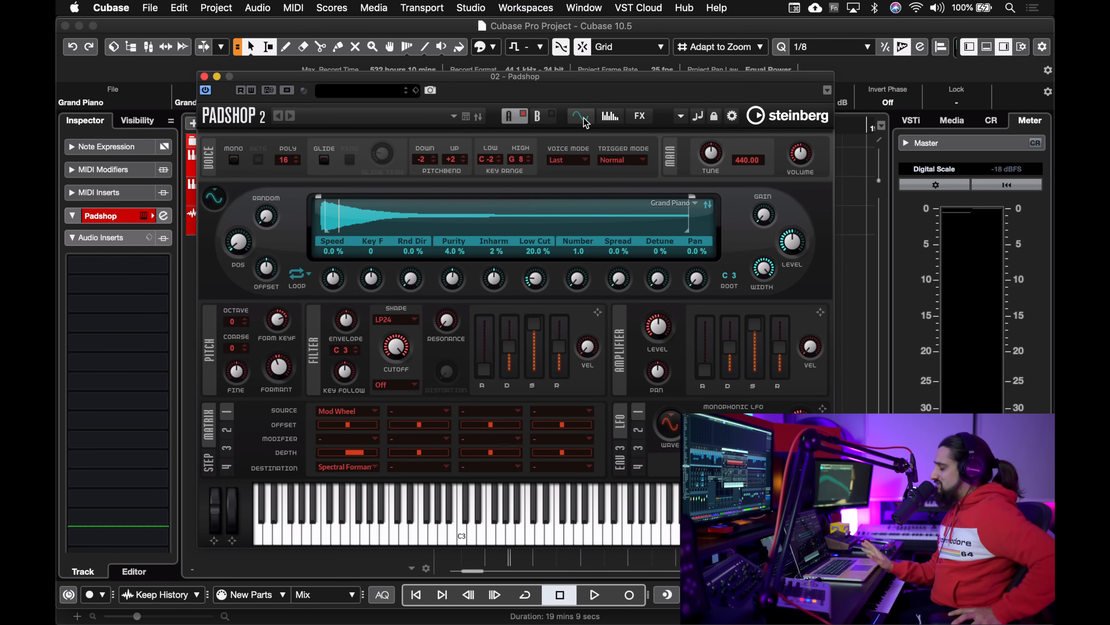
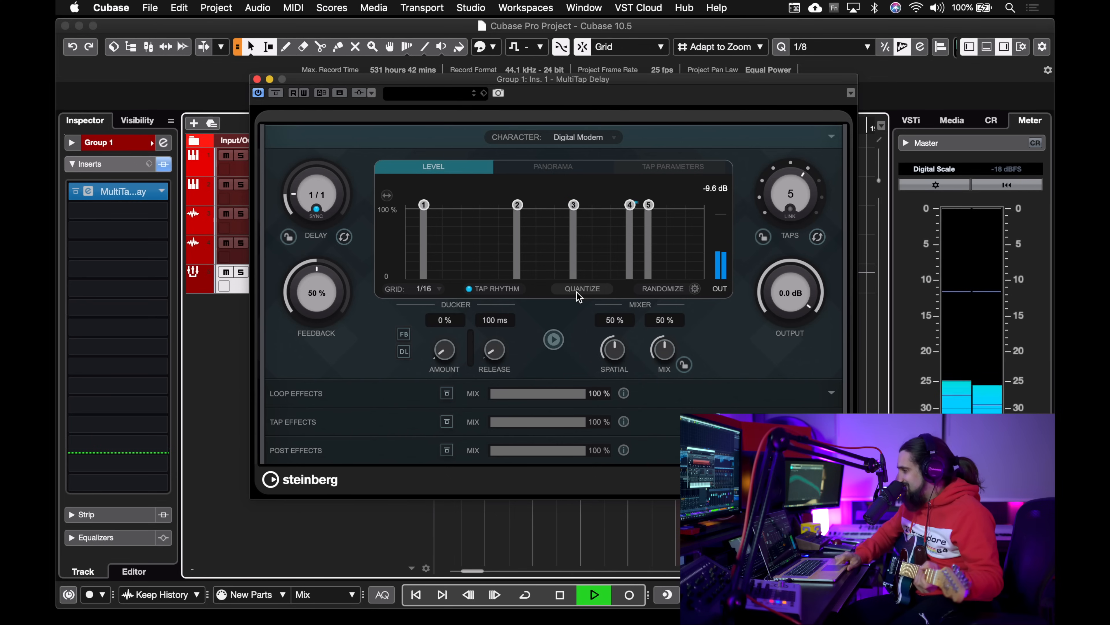
# In MultiTap Delay's panorama view, pan taps 1, 3 and 5 to the right and taps 2 and 4 to the left
pyautogui.click(568, 173)
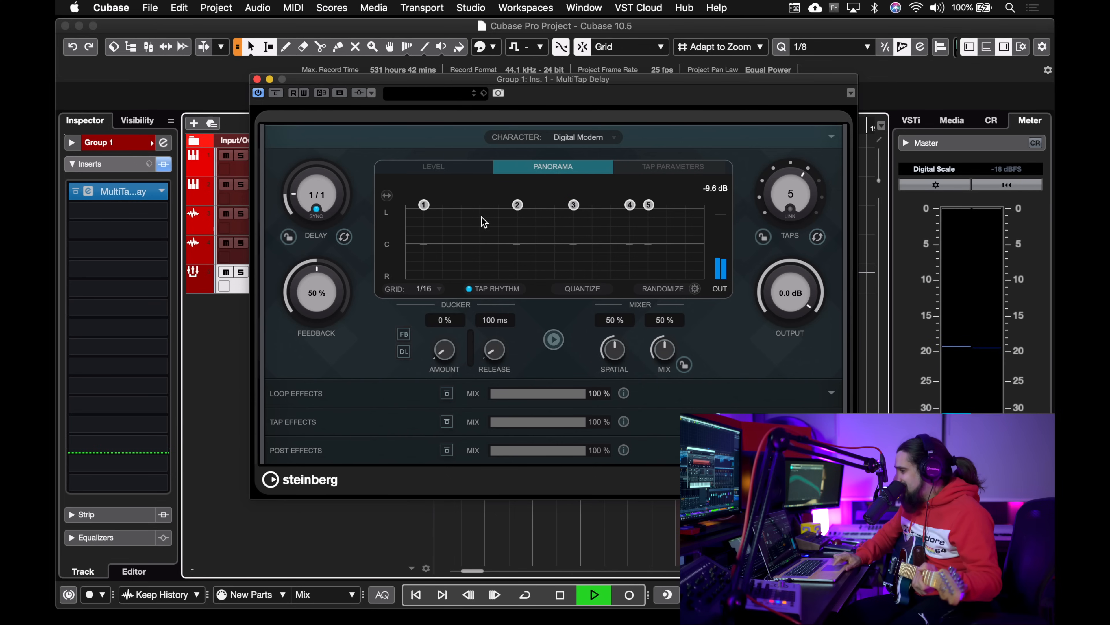
pyautogui.moveTo(420, 245); pyautogui.dragTo(429, 348)
pyautogui.moveTo(522, 243); pyautogui.dragTo(536, 188)
pyautogui.moveTo(574, 245); pyautogui.dragTo(585, 324)
pyautogui.moveTo(630, 243); pyautogui.dragTo(652, 350)
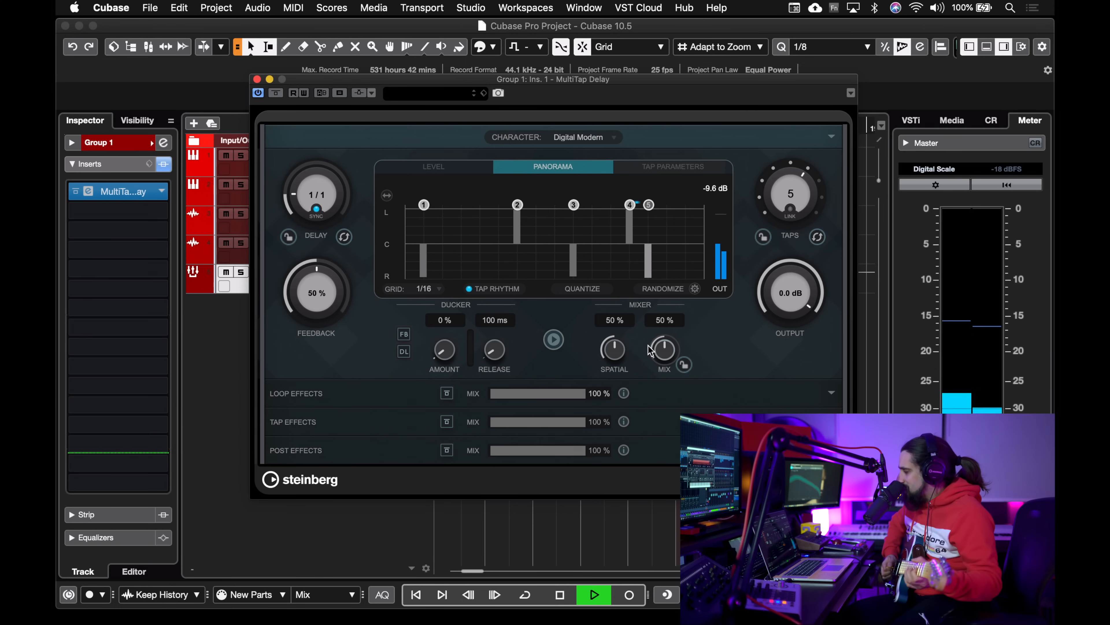
# Set the delay's Saturation to 35%, Freq to 2.75 Hz, sample rate to 1/2, Feedback to 73% and Spatial to 100%
pyautogui.moveTo(318, 292); pyautogui.dragTo(320, 267)
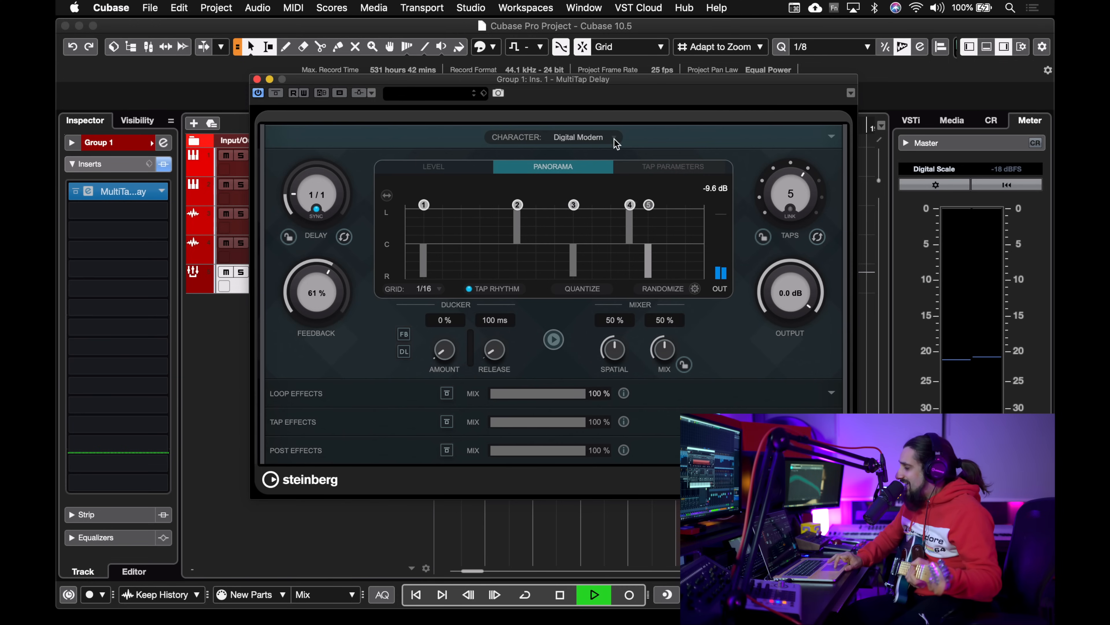
pyautogui.click(830, 137)
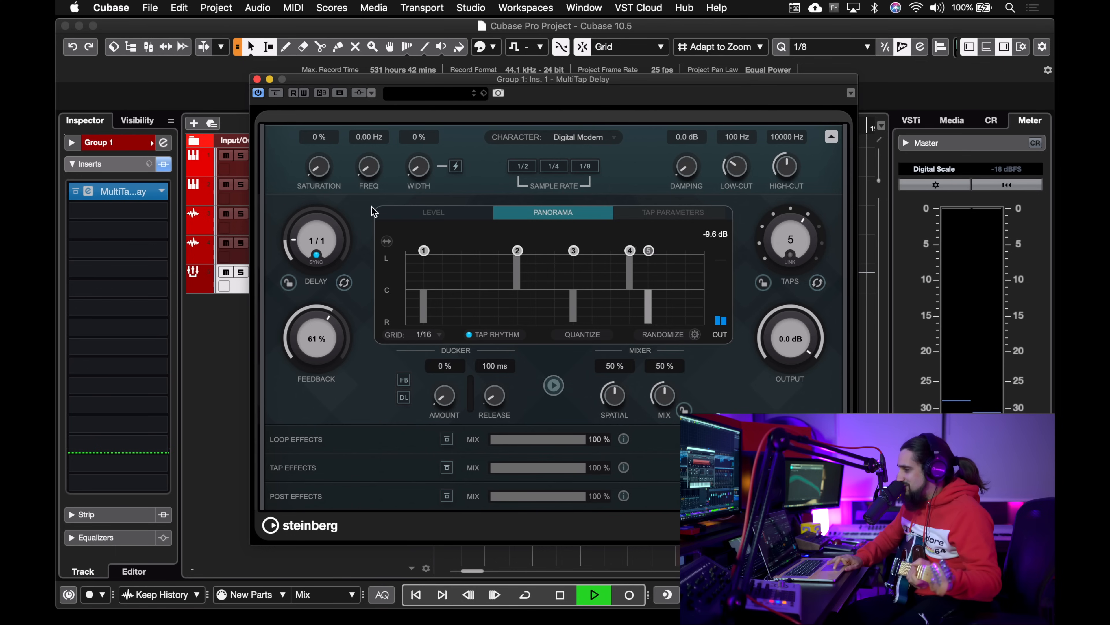
pyautogui.moveTo(321, 170); pyautogui.dragTo(322, 117)
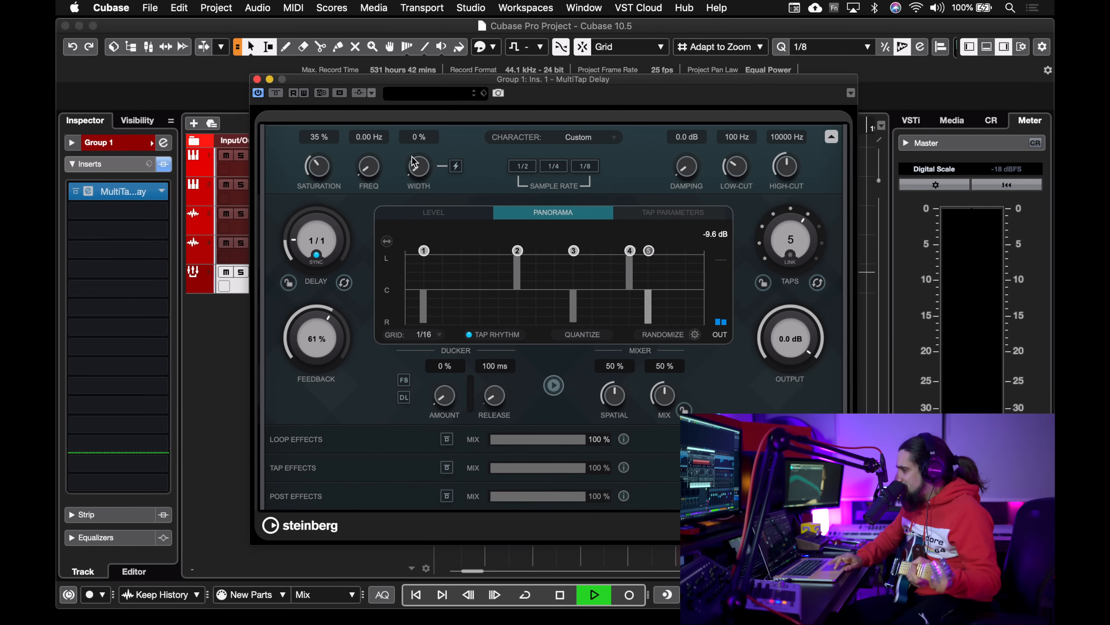
pyautogui.moveTo(370, 167); pyautogui.dragTo(371, 129)
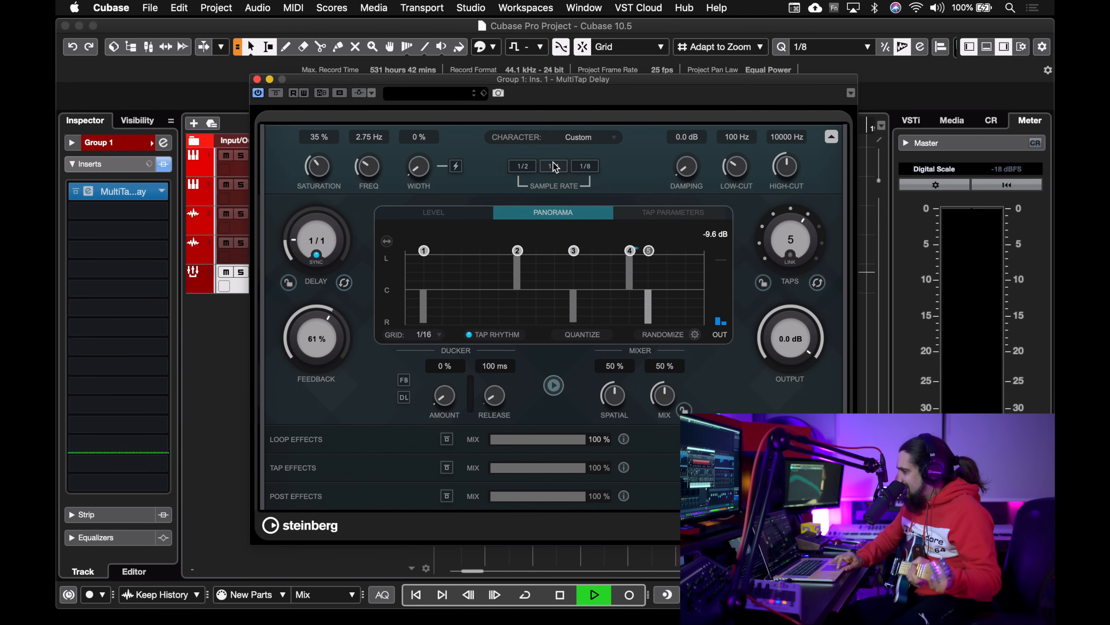
pyautogui.click(522, 166)
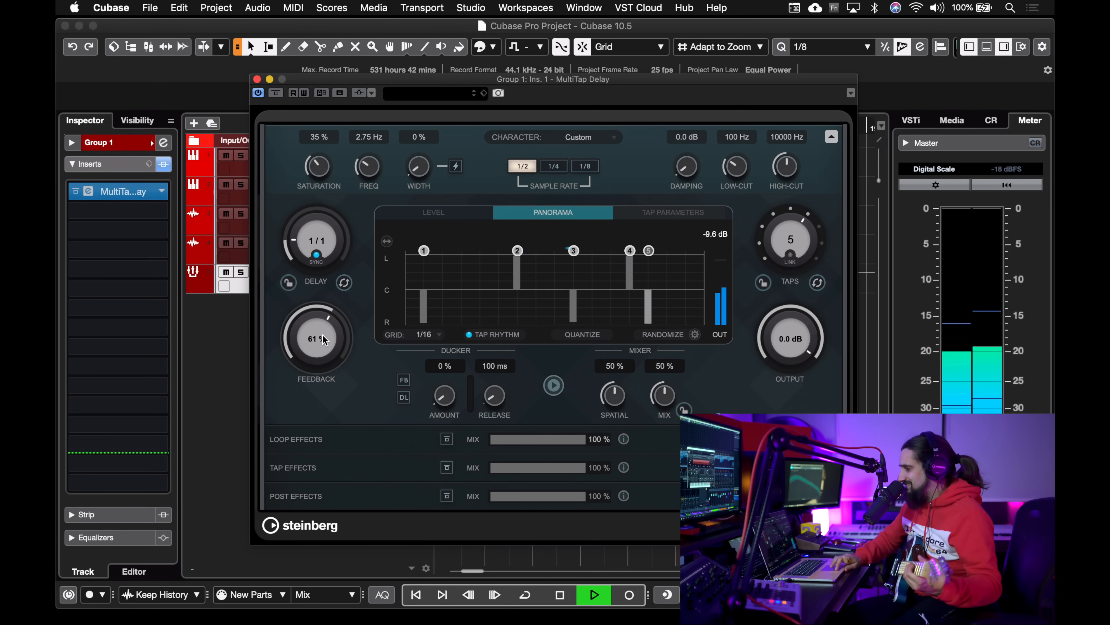
pyautogui.moveTo(323, 339); pyautogui.dragTo(329, 318)
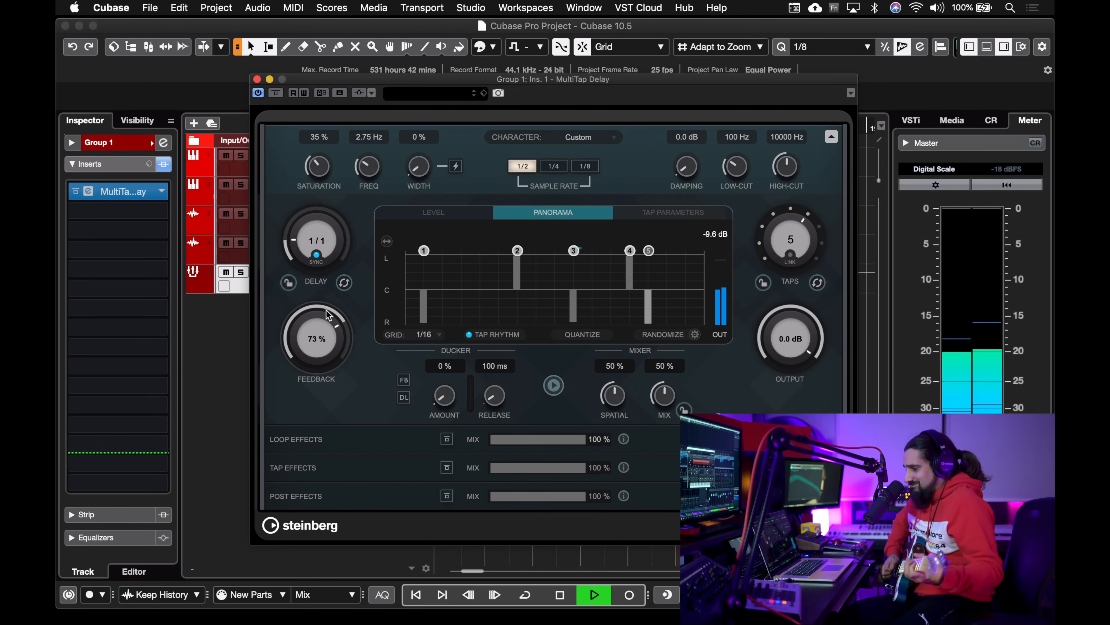
pyautogui.moveTo(616, 396); pyautogui.dragTo(618, 325)
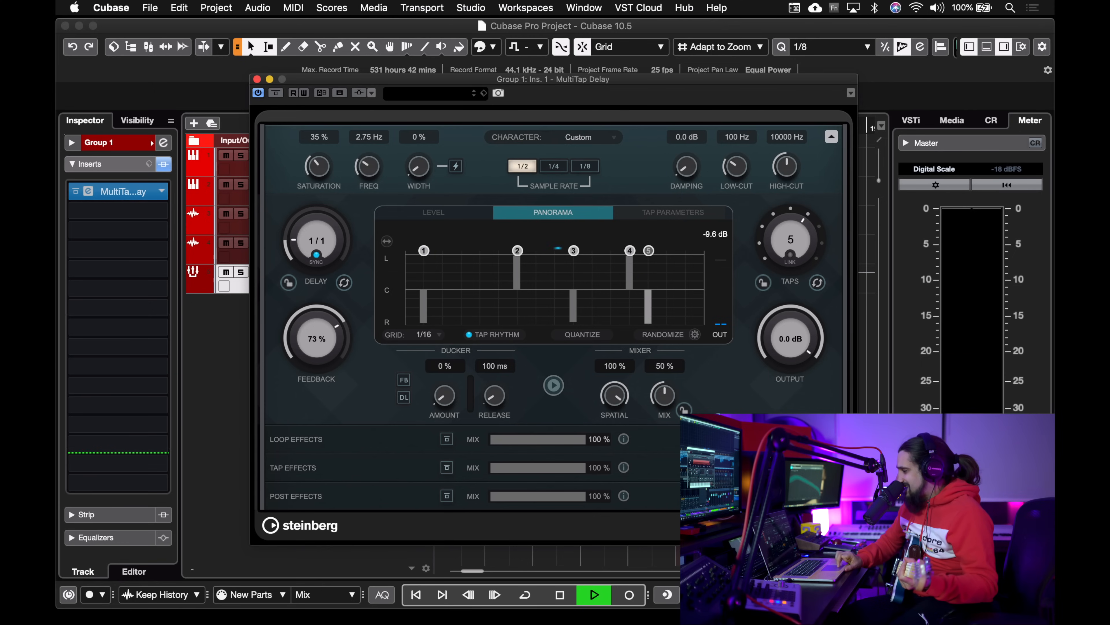
# Try a Reverb module with a time of about 4.7 s in the loop effects, and remove it
pyautogui.click(503, 431)
pyautogui.moveTo(557, 83); pyautogui.dragTo(554, 5)
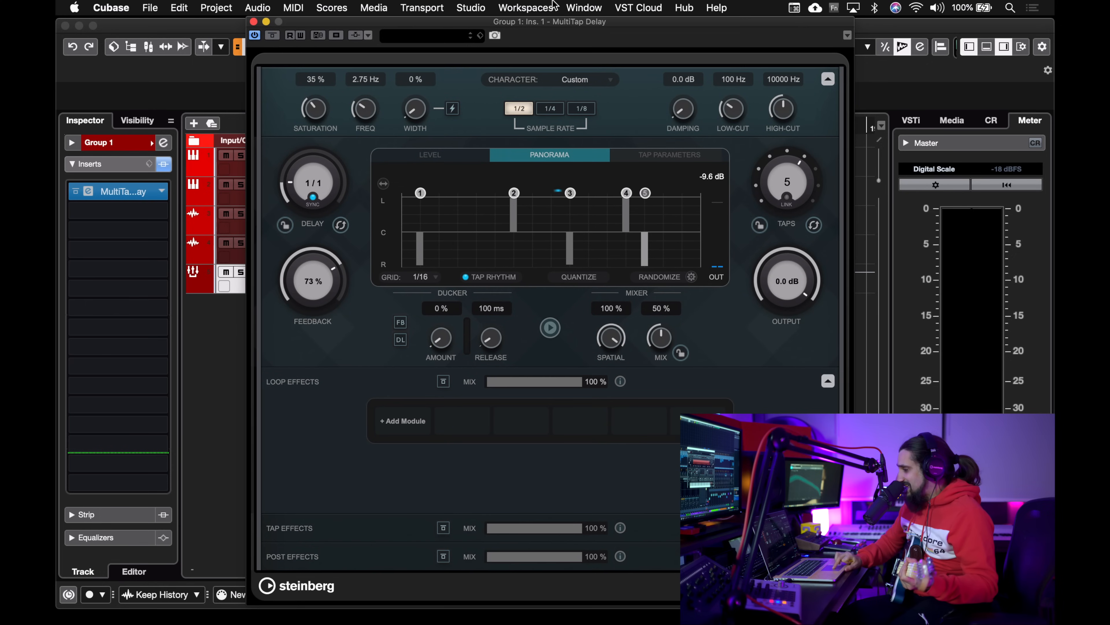
pyautogui.click(404, 422)
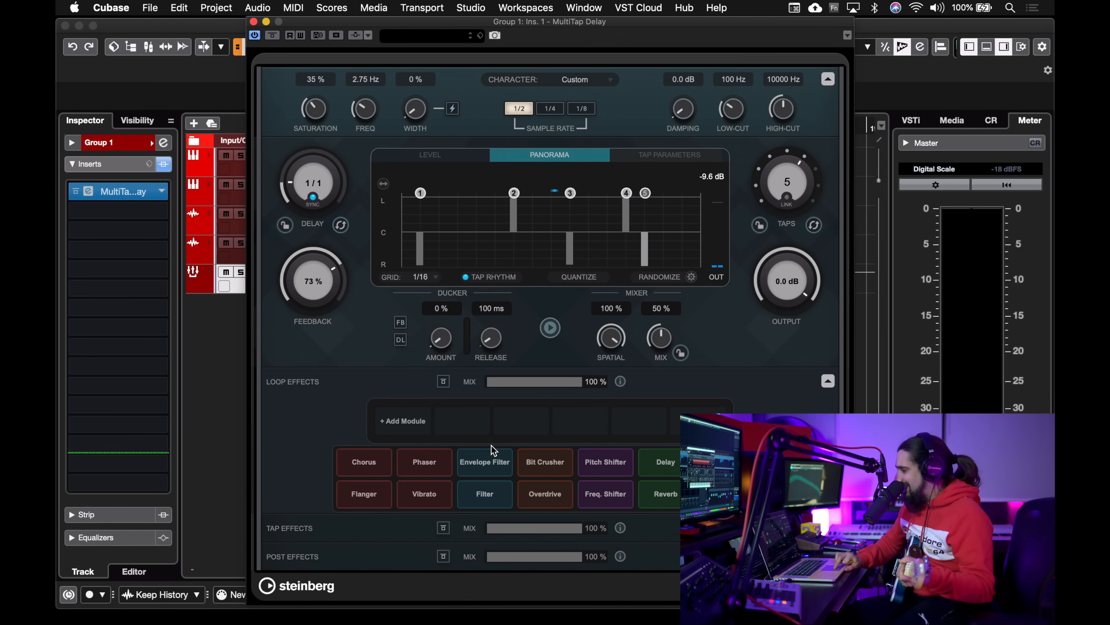
pyautogui.click(655, 491)
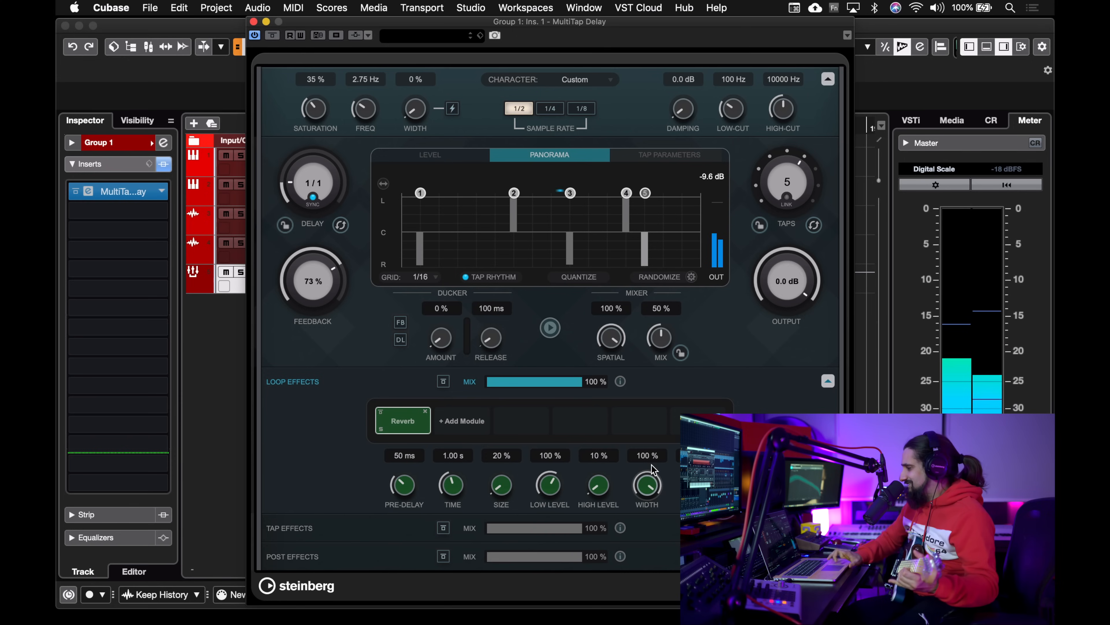
pyautogui.moveTo(452, 498); pyautogui.dragTo(457, 452)
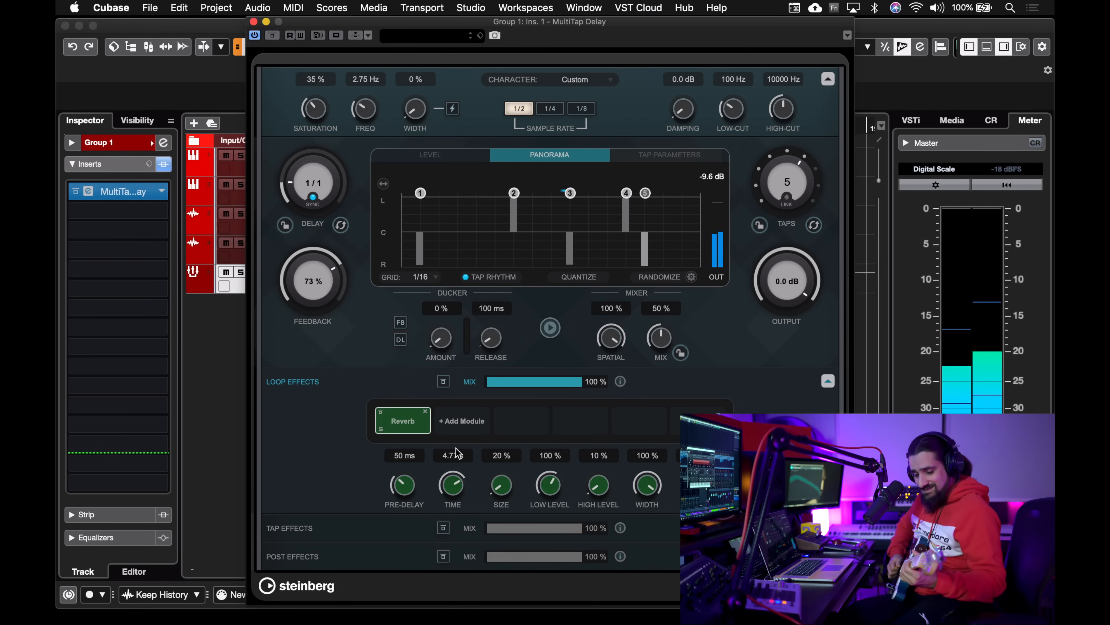
pyautogui.click(426, 413)
# Try a Phaser module in the loop effects with its Mix at 40%, and remove it
pyautogui.click(417, 422)
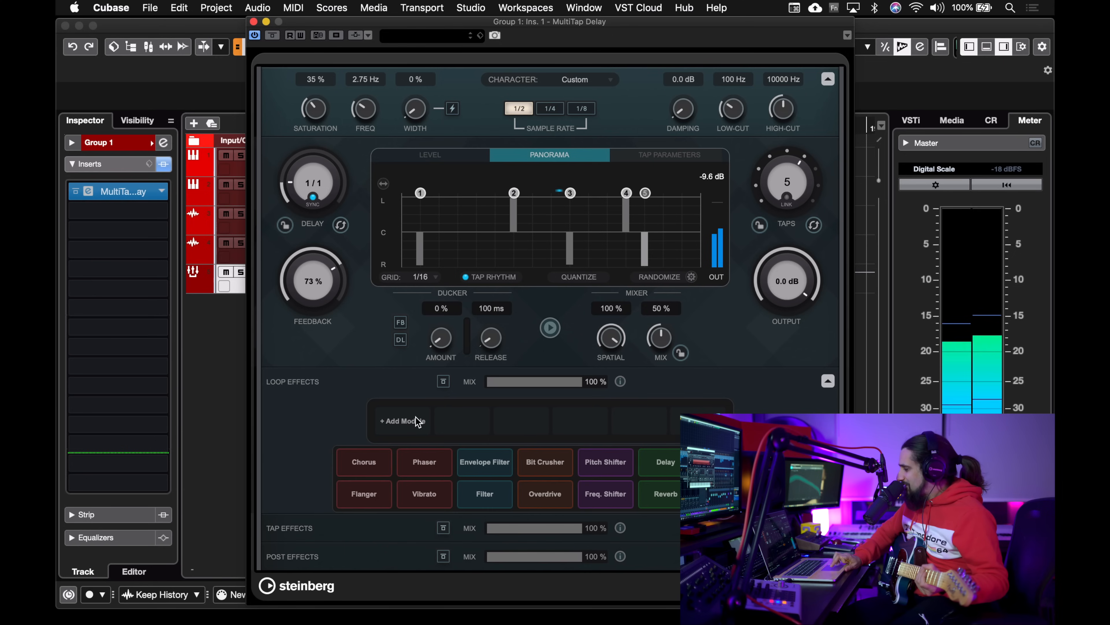
pyautogui.click(407, 470)
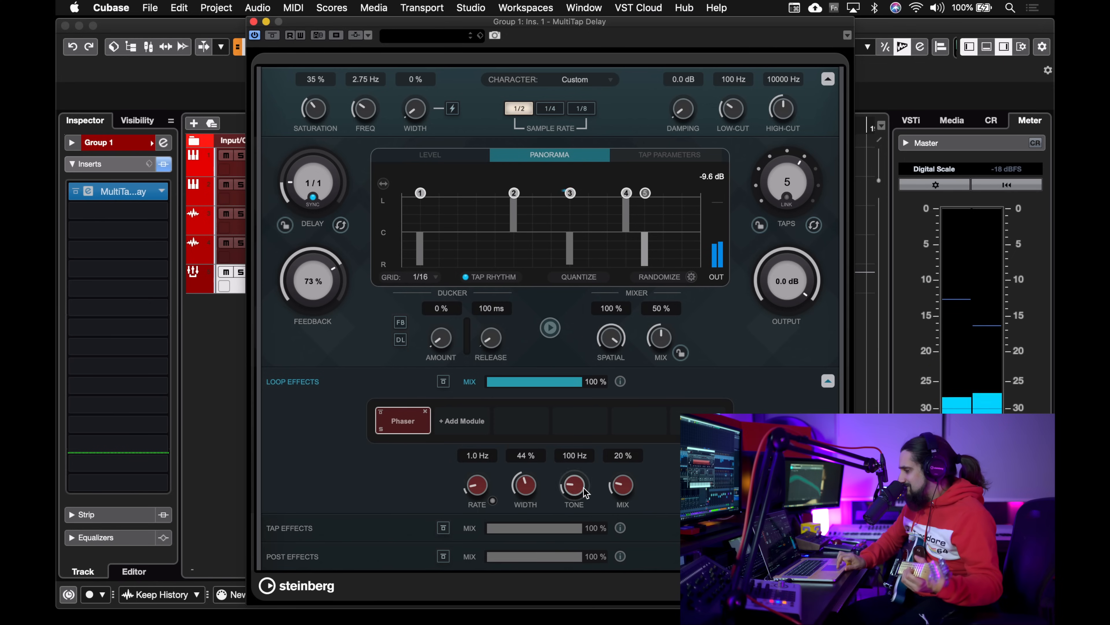
pyautogui.moveTo(624, 485); pyautogui.dragTo(611, 446)
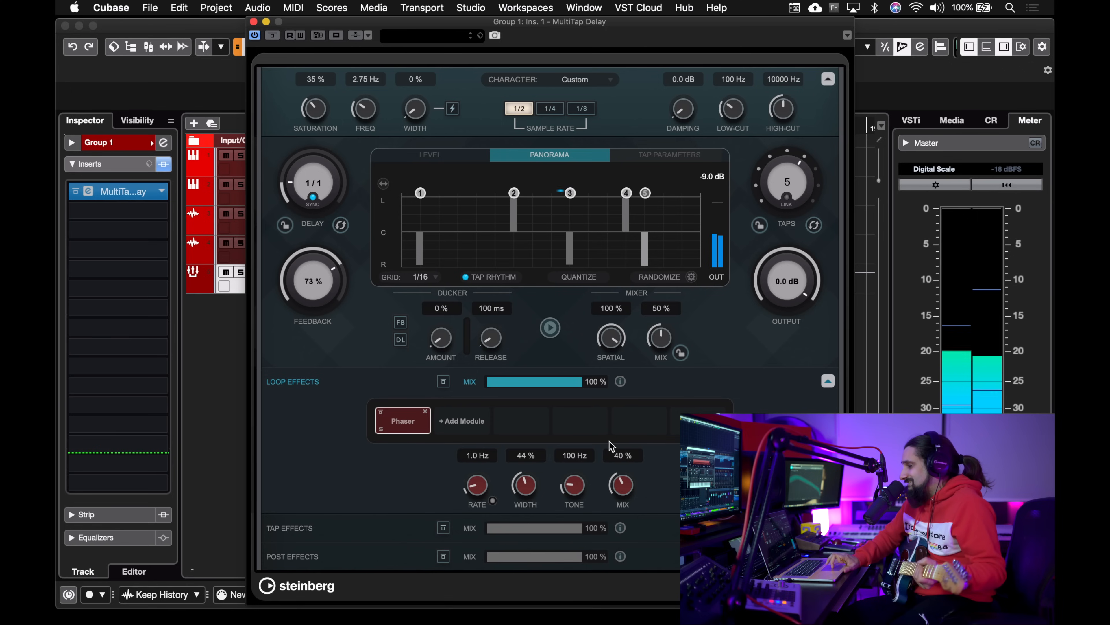
pyautogui.click(425, 411)
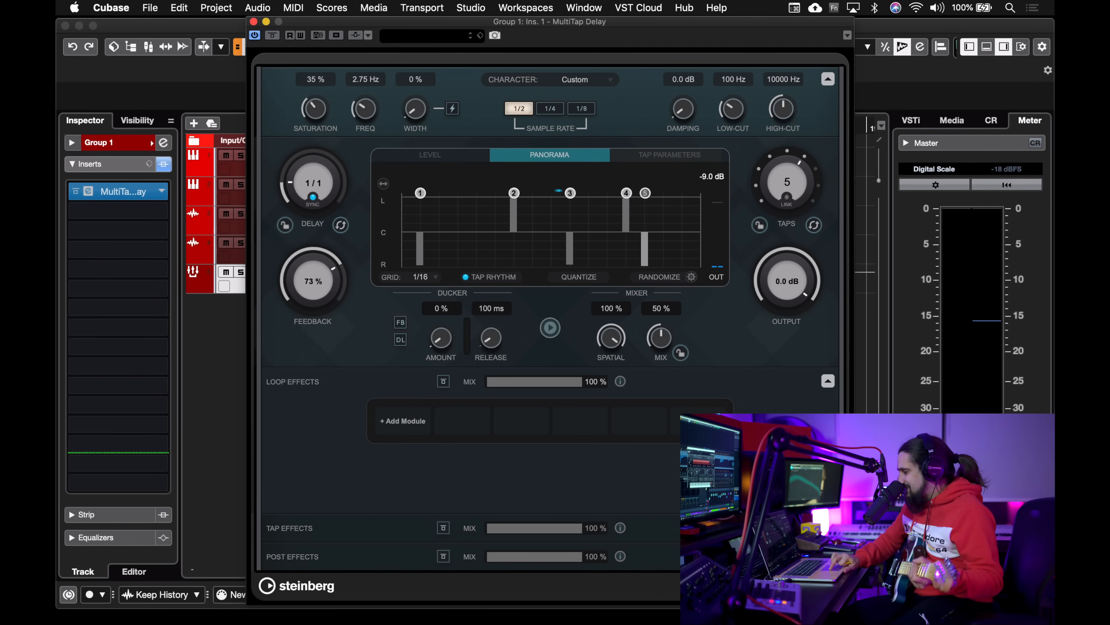
# Add a Reverb module to the tap effects
pyautogui.click(828, 528)
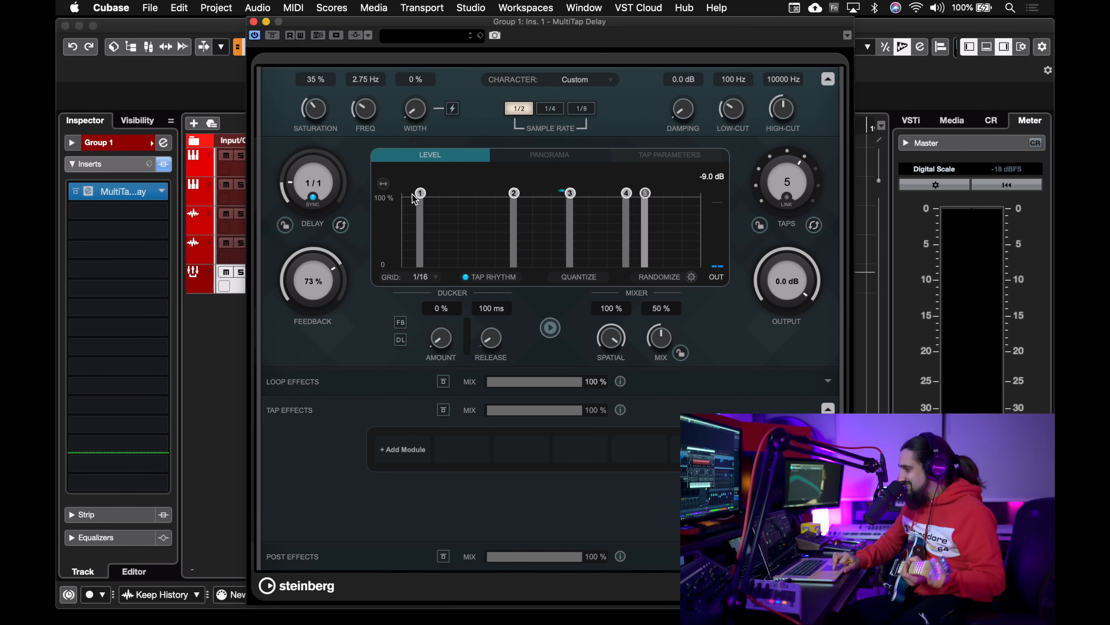
pyautogui.click(385, 449)
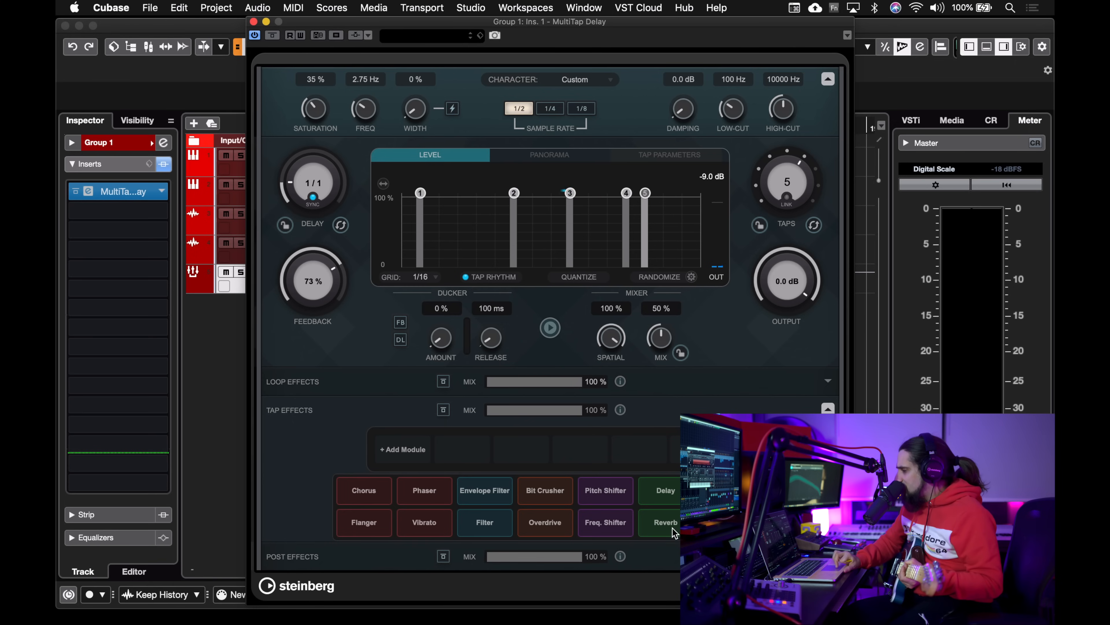
pyautogui.click(665, 523)
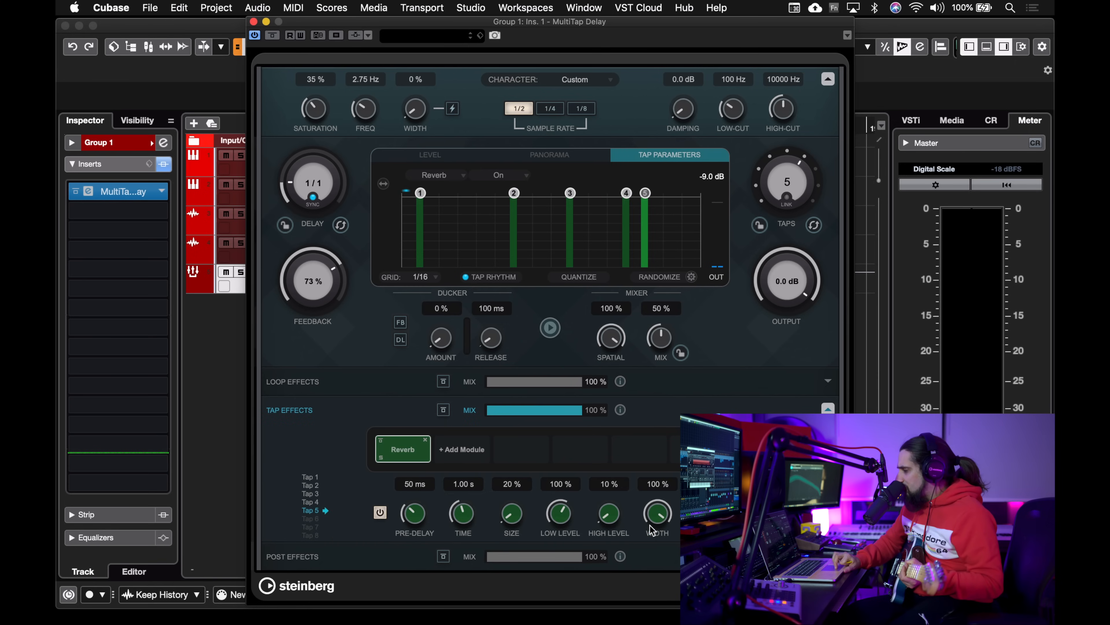
# Switch the Reverb tap effect off for all five delay taps
pyautogui.click(518, 197)
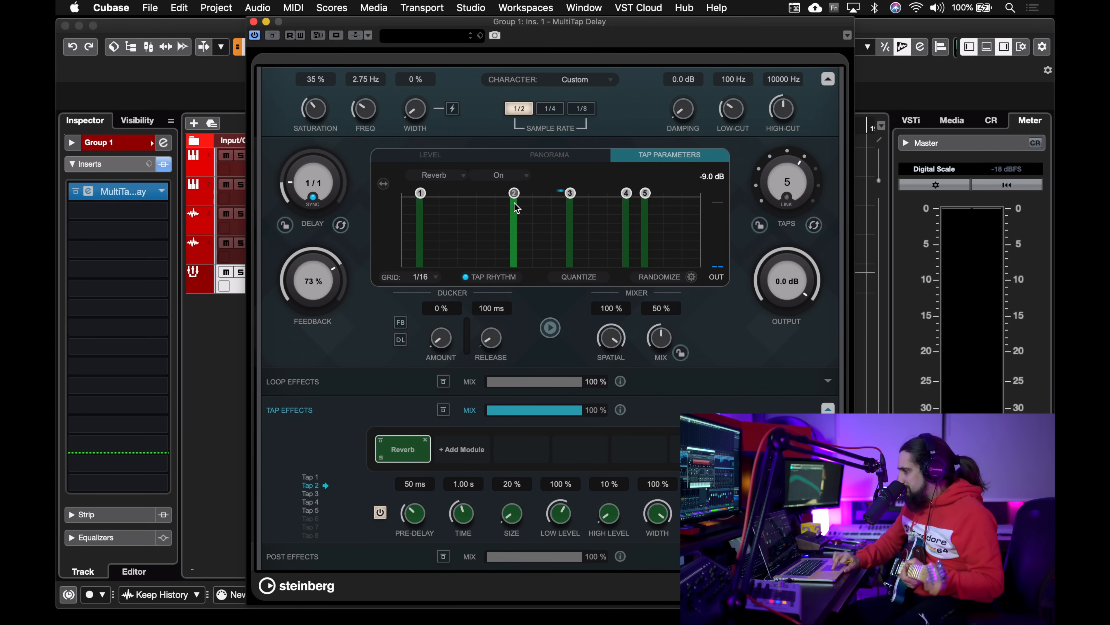
pyautogui.click(516, 263)
pyautogui.click(571, 209)
pyautogui.click(571, 210)
pyautogui.click(628, 207)
pyautogui.click(628, 207)
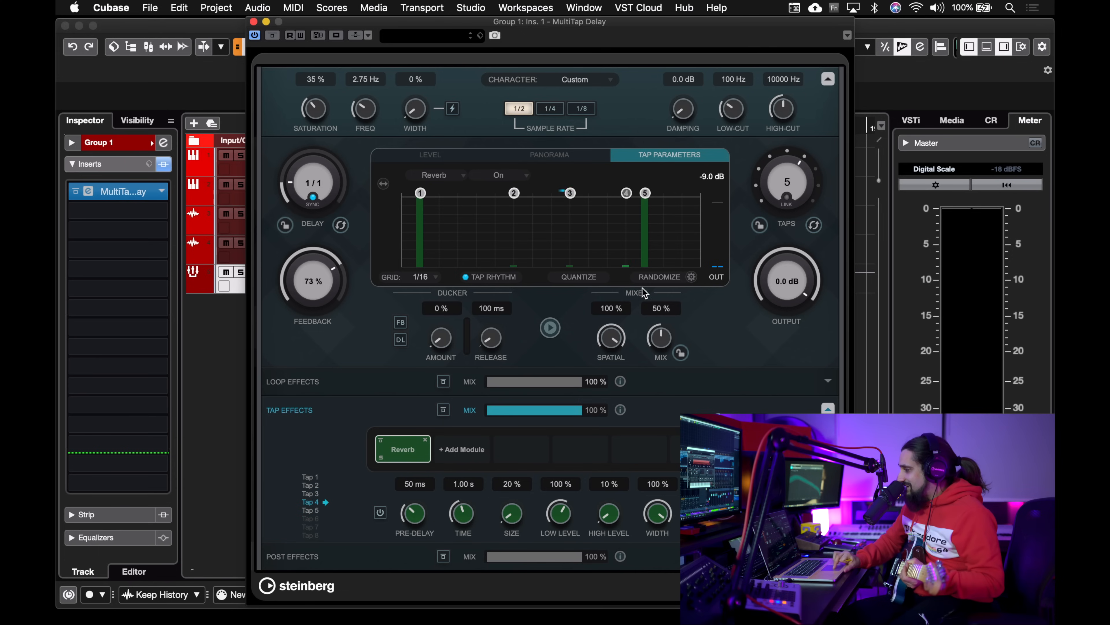
pyautogui.click(646, 205)
pyautogui.click(646, 206)
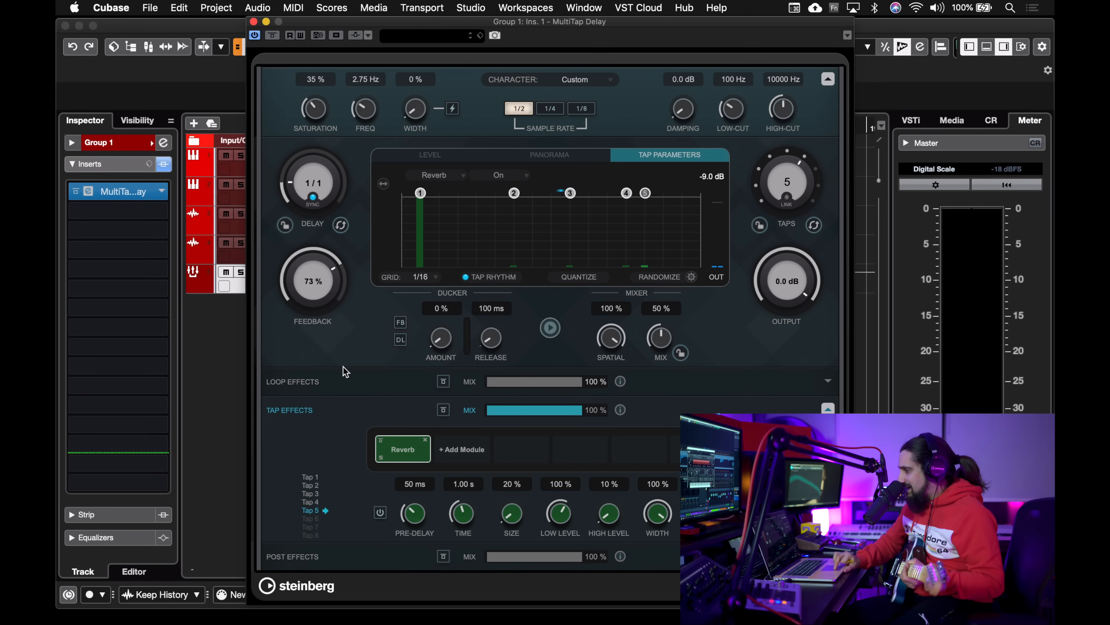
pyautogui.click(420, 236)
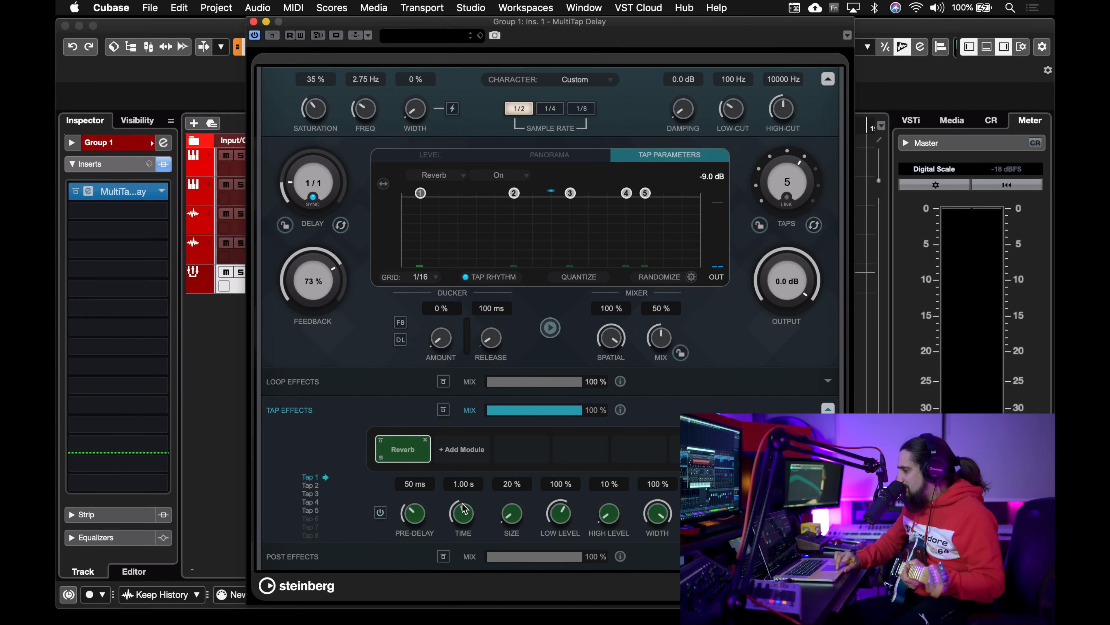
# For tap 1's Reverb, set Time to 3.57 s and Size to 130%, and raise its Mix
pyautogui.moveTo(464, 513); pyautogui.dragTo(464, 474)
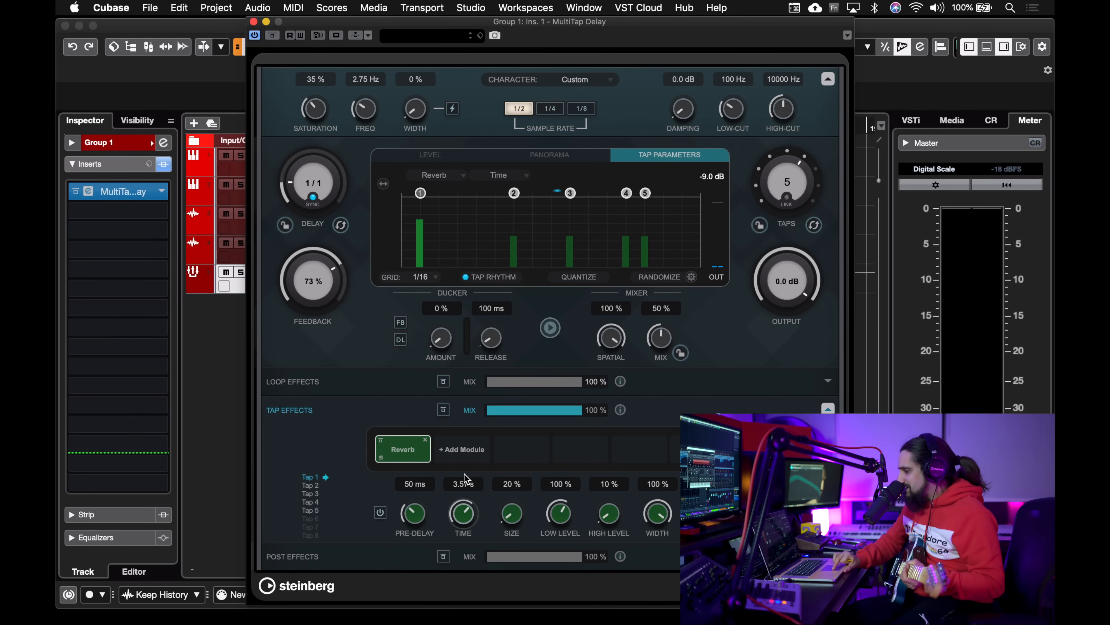
pyautogui.moveTo(512, 512); pyautogui.dragTo(502, 438)
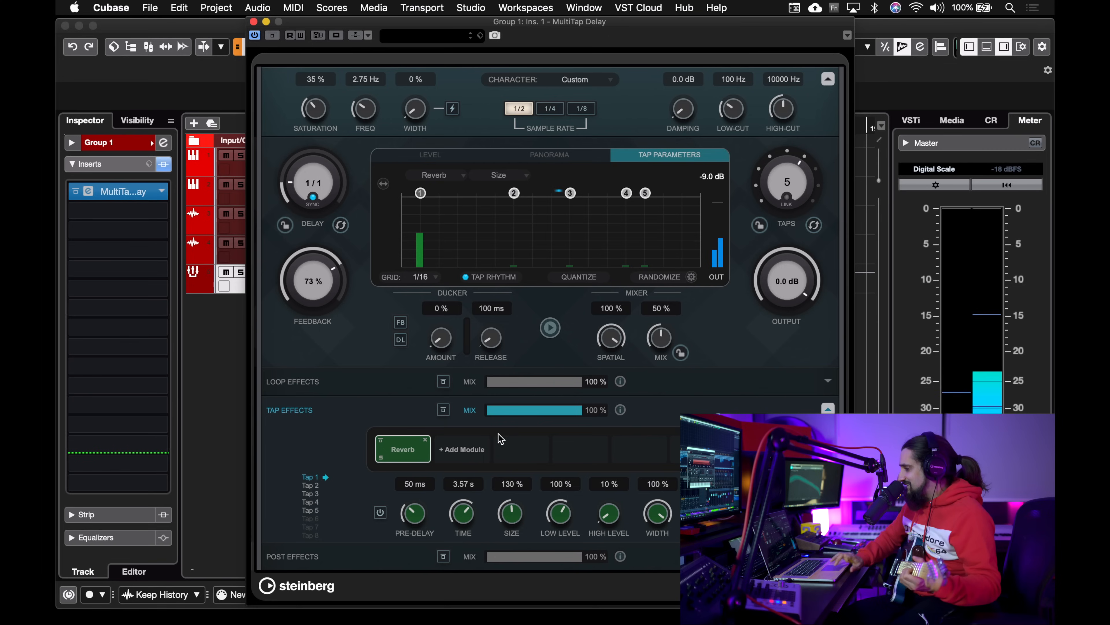
pyautogui.moveTo(706, 512); pyautogui.dragTo(706, 500)
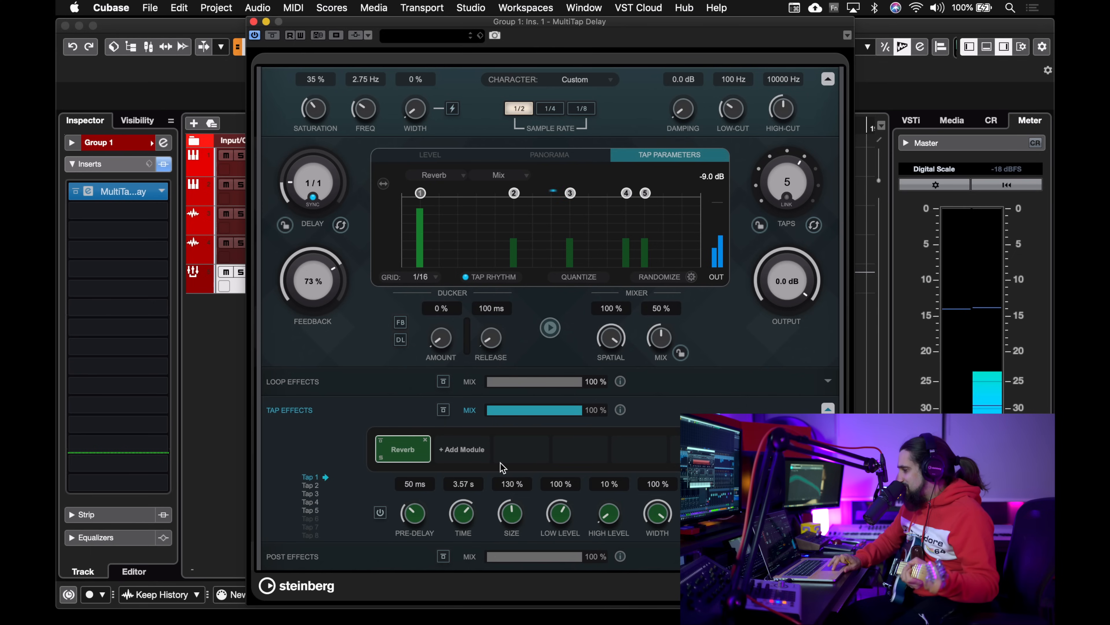
# Add a Chorus module to the tap effects and switch it off for tap 1
pyautogui.click(455, 455)
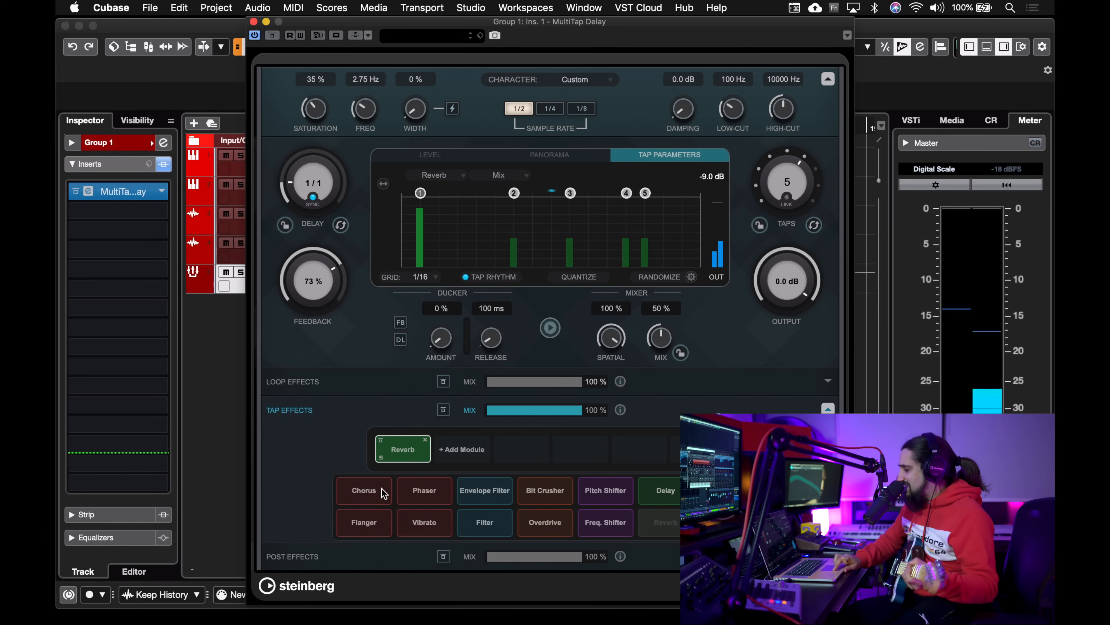
pyautogui.click(364, 490)
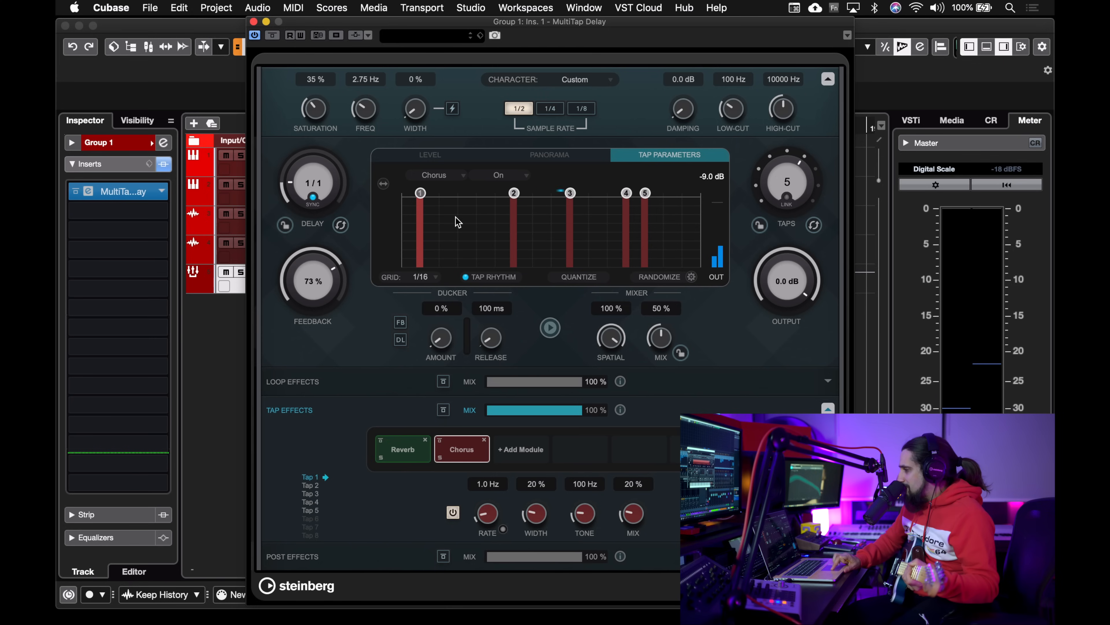
pyautogui.moveTo(420, 219); pyautogui.dragTo(423, 299)
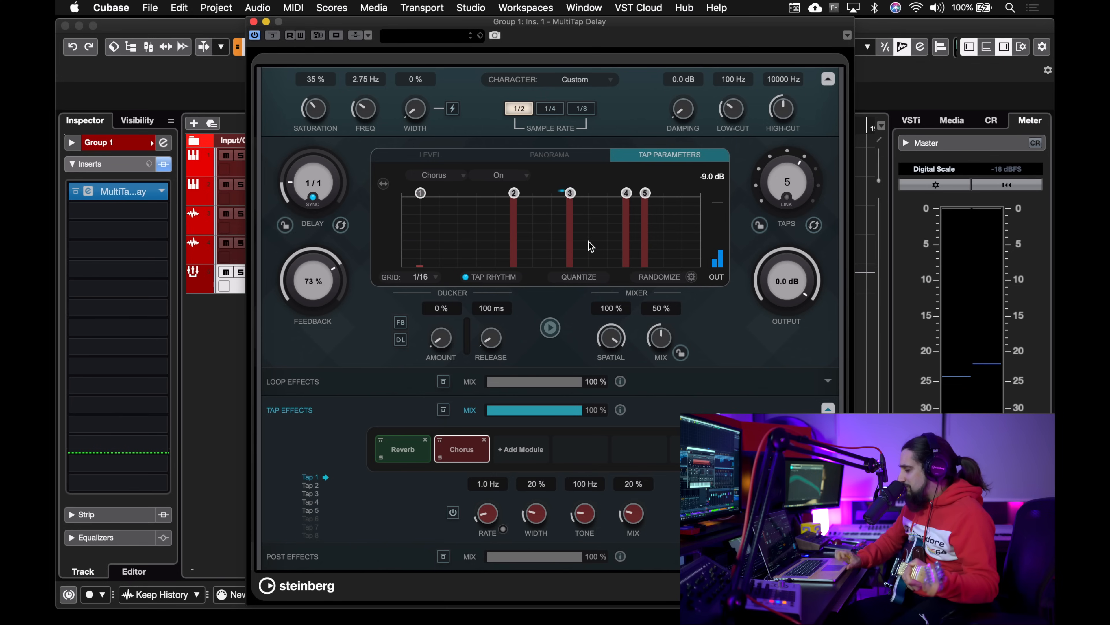
# Set the Chorus Mix to about 50% on tap 1 and 83% on tap 5, and raise it on taps 2, 3 and 4
pyautogui.moveTo(633, 513); pyautogui.dragTo(630, 476)
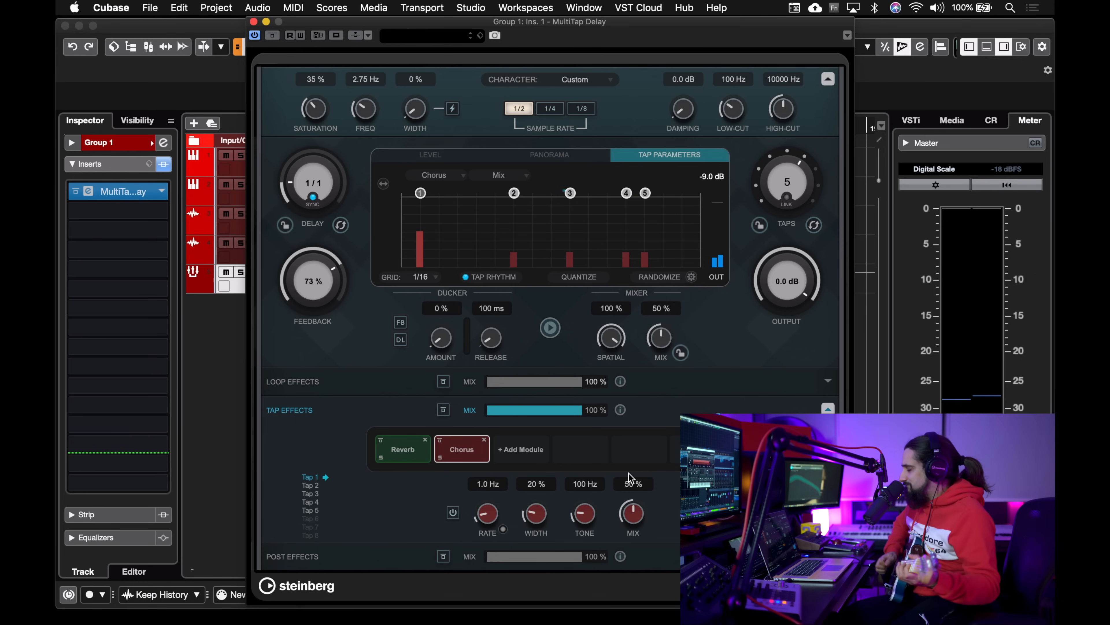
pyautogui.moveTo(520, 248); pyautogui.dragTo(515, 194)
pyautogui.moveTo(569, 243); pyautogui.dragTo(568, 169)
pyautogui.moveTo(628, 252); pyautogui.dragTo(626, 206)
pyautogui.moveTo(644, 253); pyautogui.dragTo(647, 206)
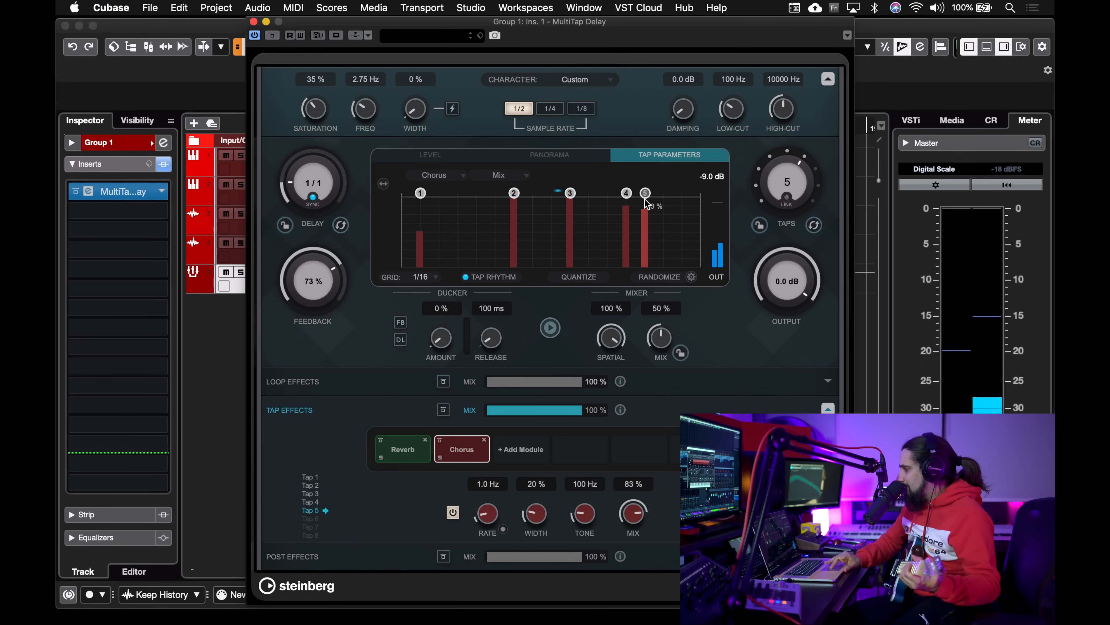
# Add a Reverb module followed by a Flanger module to the delay's loop effects
pyautogui.click(402, 449)
pyautogui.click(340, 387)
pyautogui.click(409, 422)
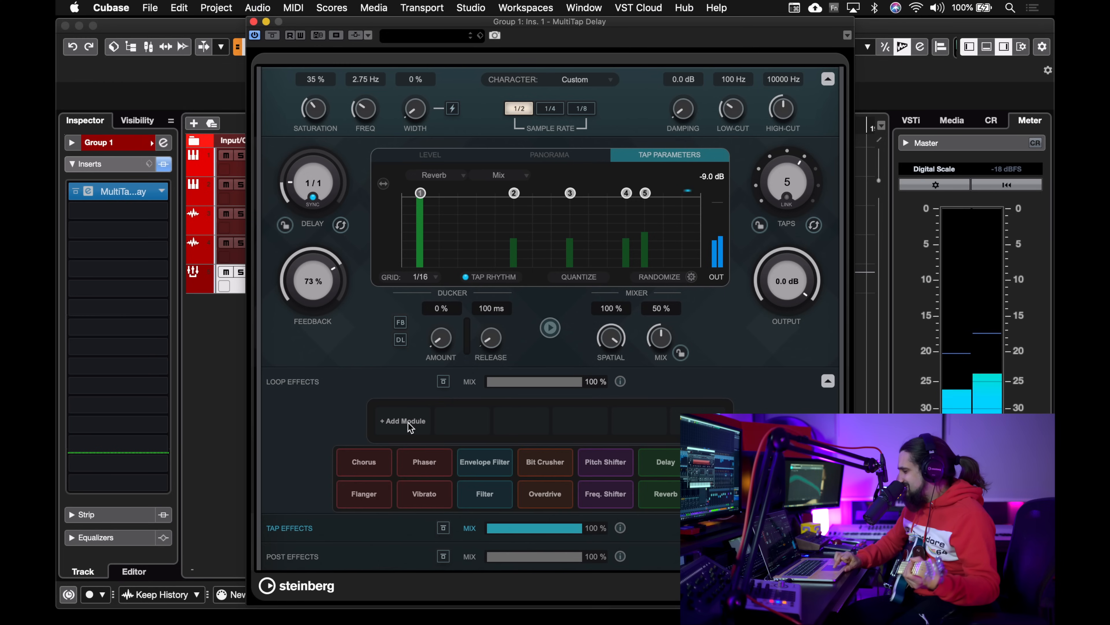
pyautogui.click(664, 494)
pyautogui.click(479, 434)
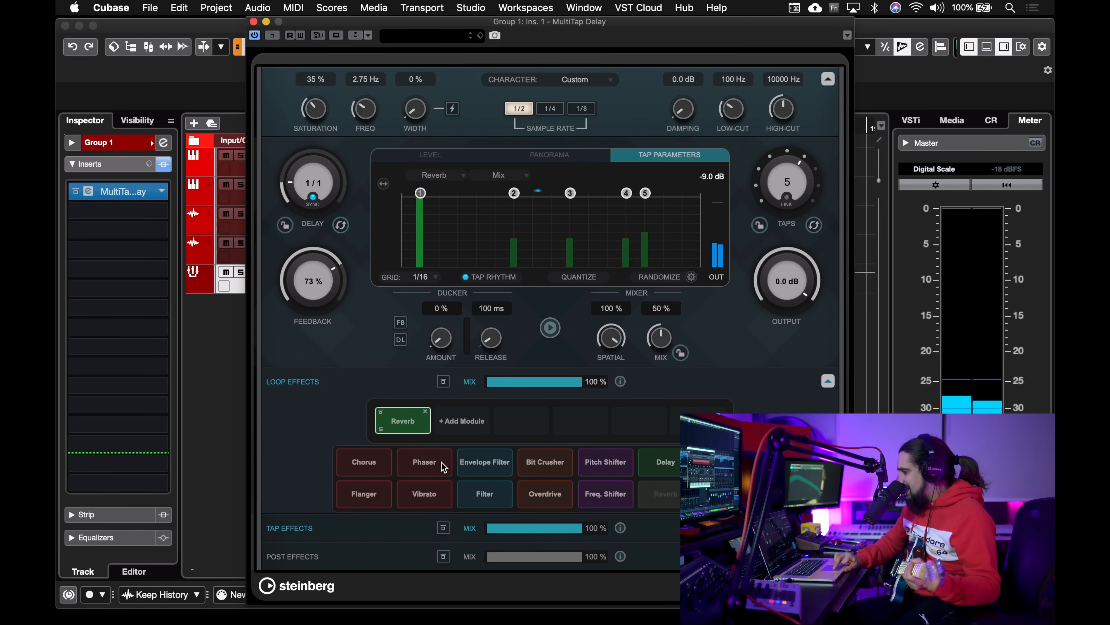
pyautogui.click(381, 499)
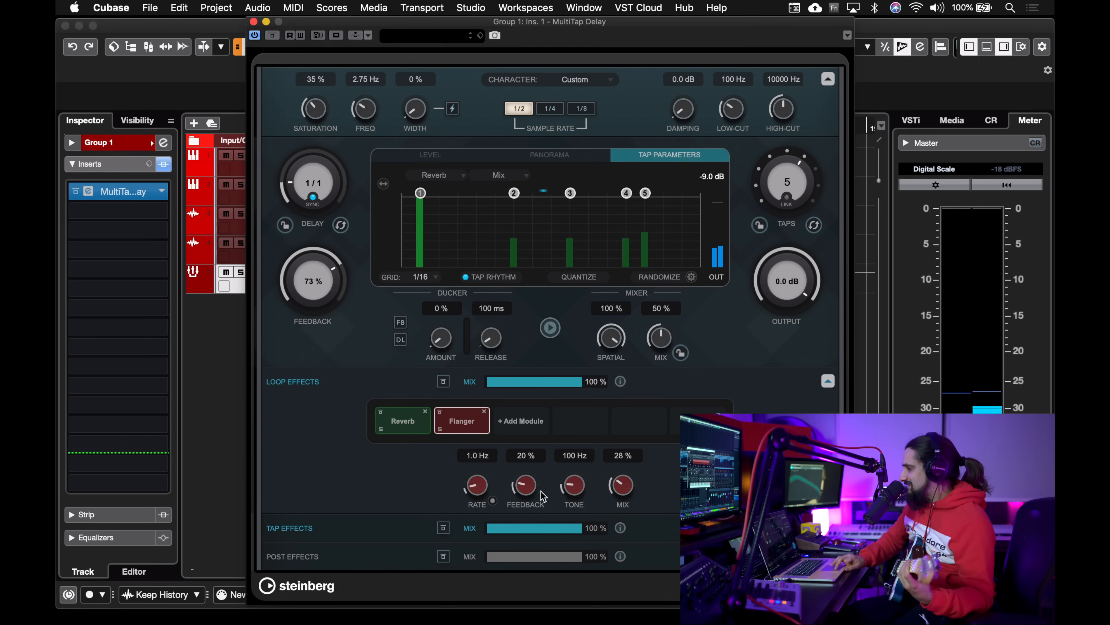
# Set the delay's Feedback to 84%, enable the Ducker's FB and DL options, and set the Ducker Amount to 31%
pyautogui.moveTo(312, 318); pyautogui.dragTo(308, 289)
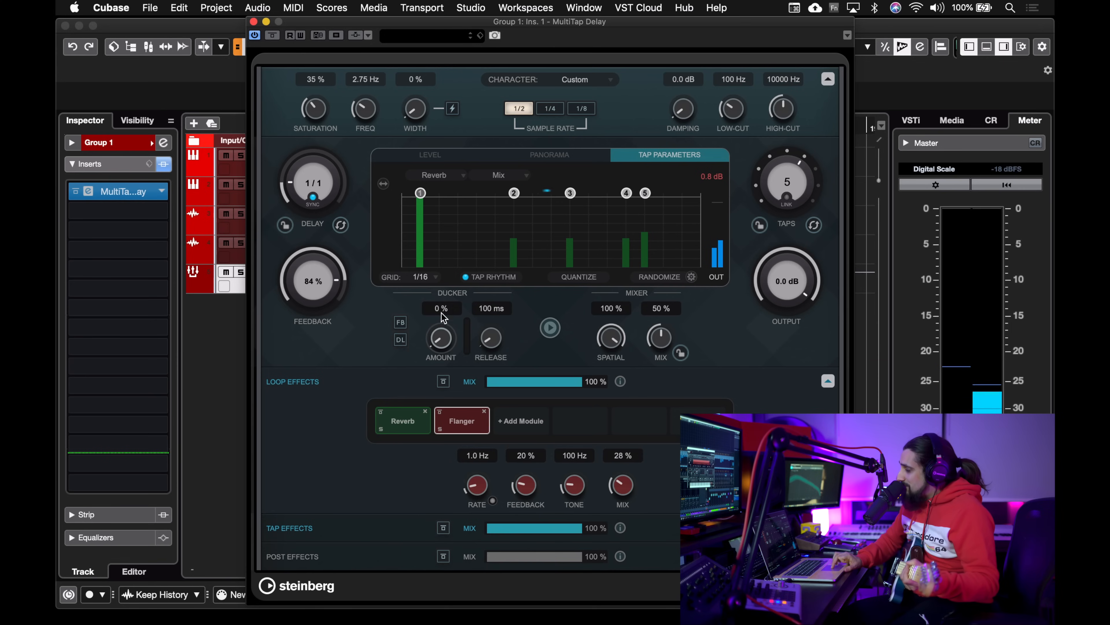
pyautogui.click(402, 322)
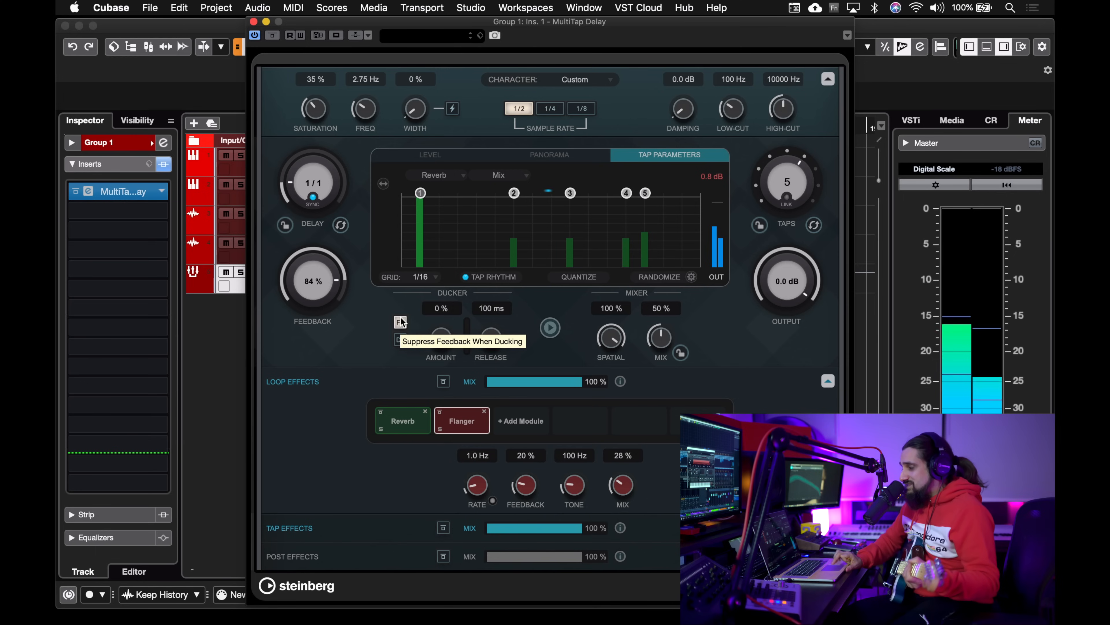
pyautogui.moveTo(440, 337); pyautogui.dragTo(431, 306)
pyautogui.click(401, 339)
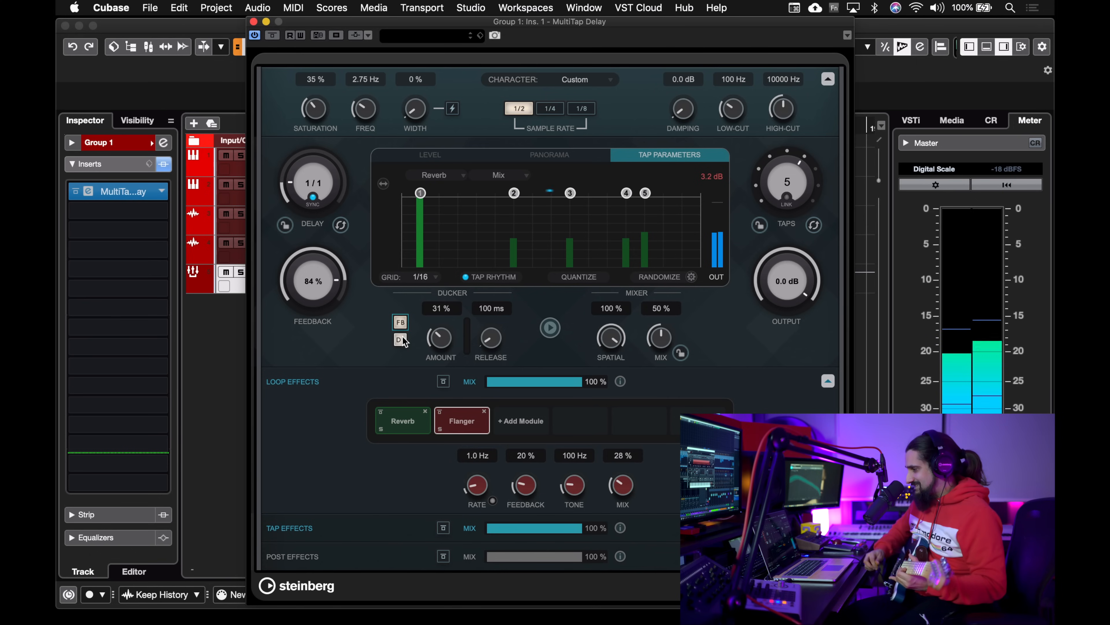
# Load the DreamScape preset for the MultiTap Delay
pyautogui.click(448, 36)
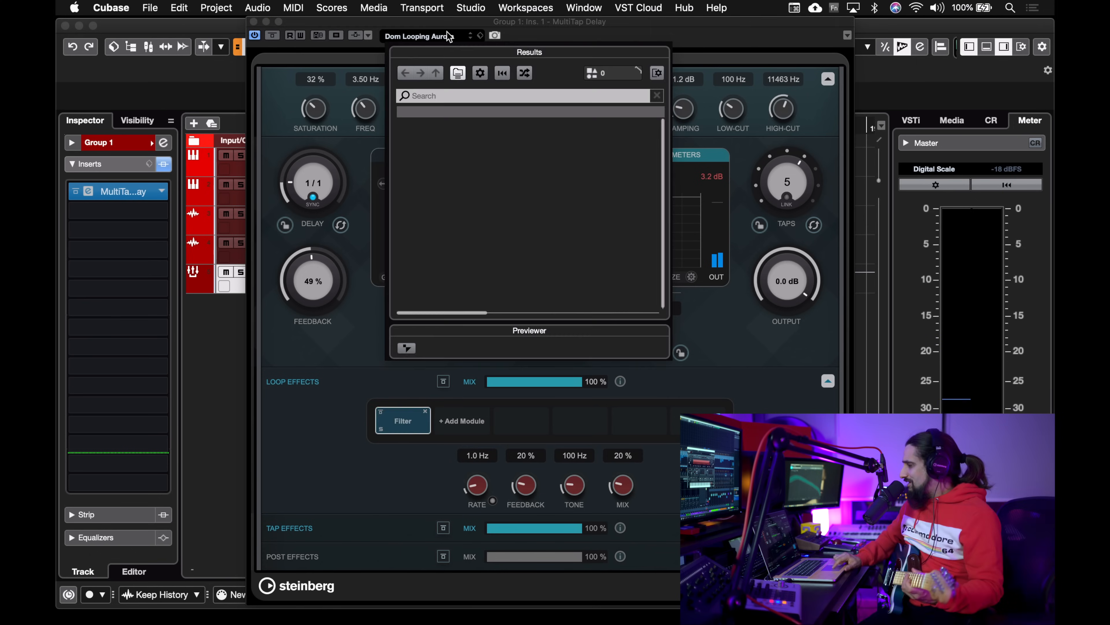
pyautogui.click(475, 271)
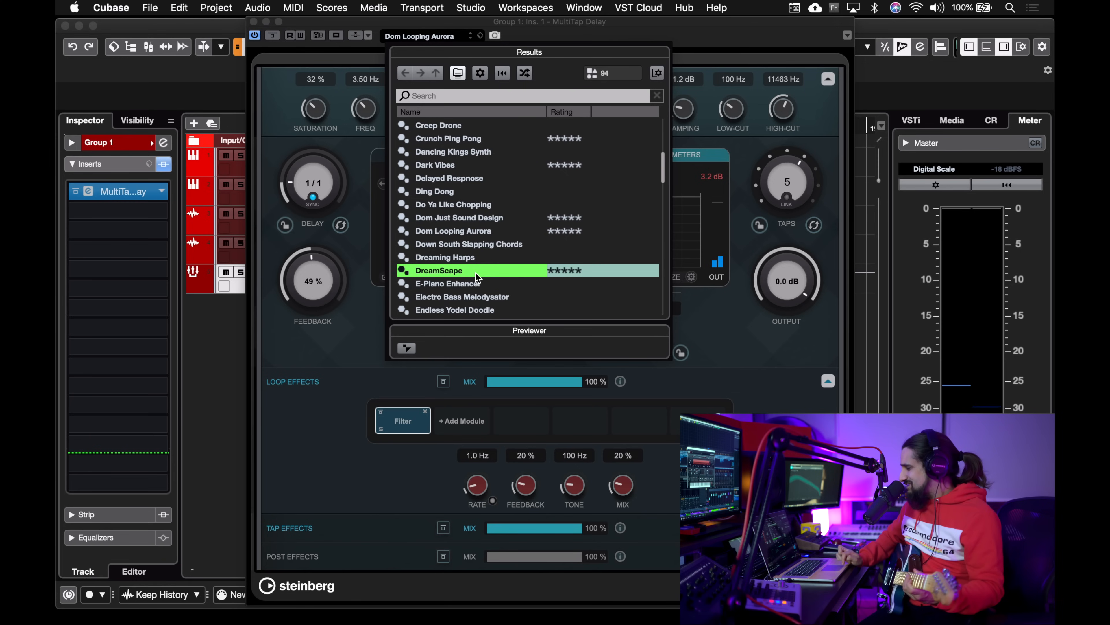